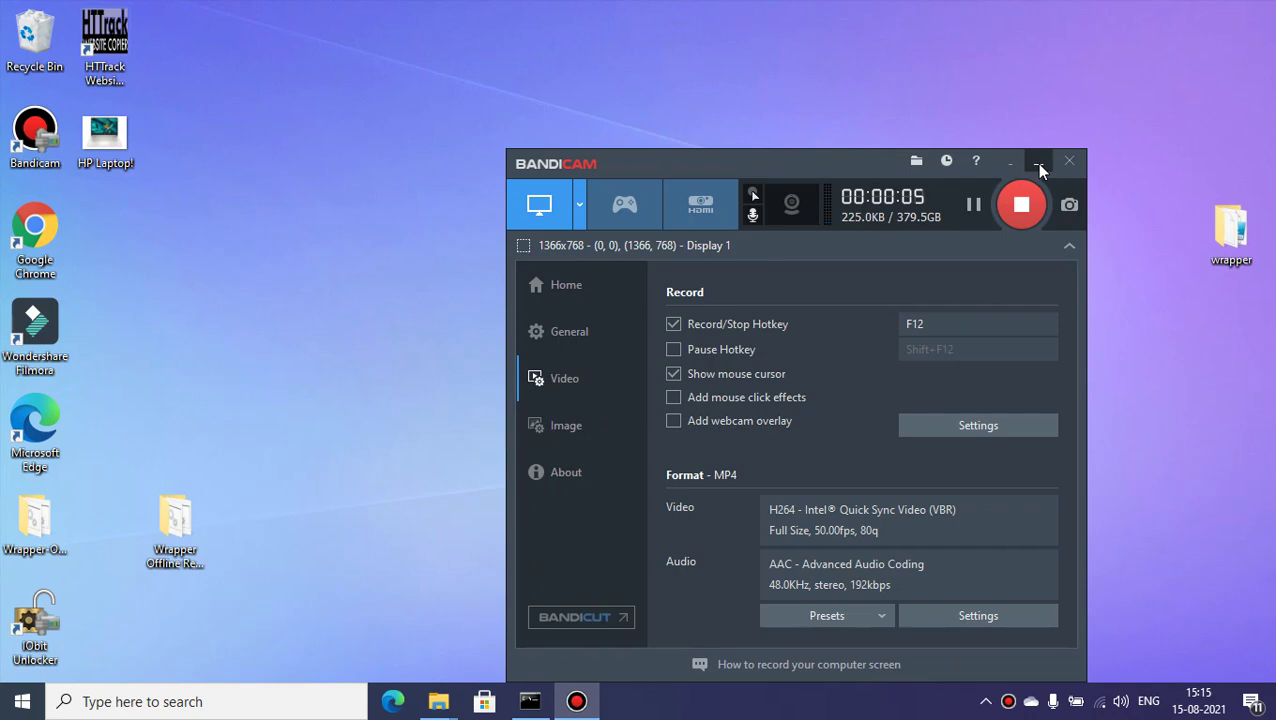
# Minimize Bandicam while it keeps recording, raise the volume, and open the Wrapper Offline Remastered folder.
pyautogui.click(1039, 165)
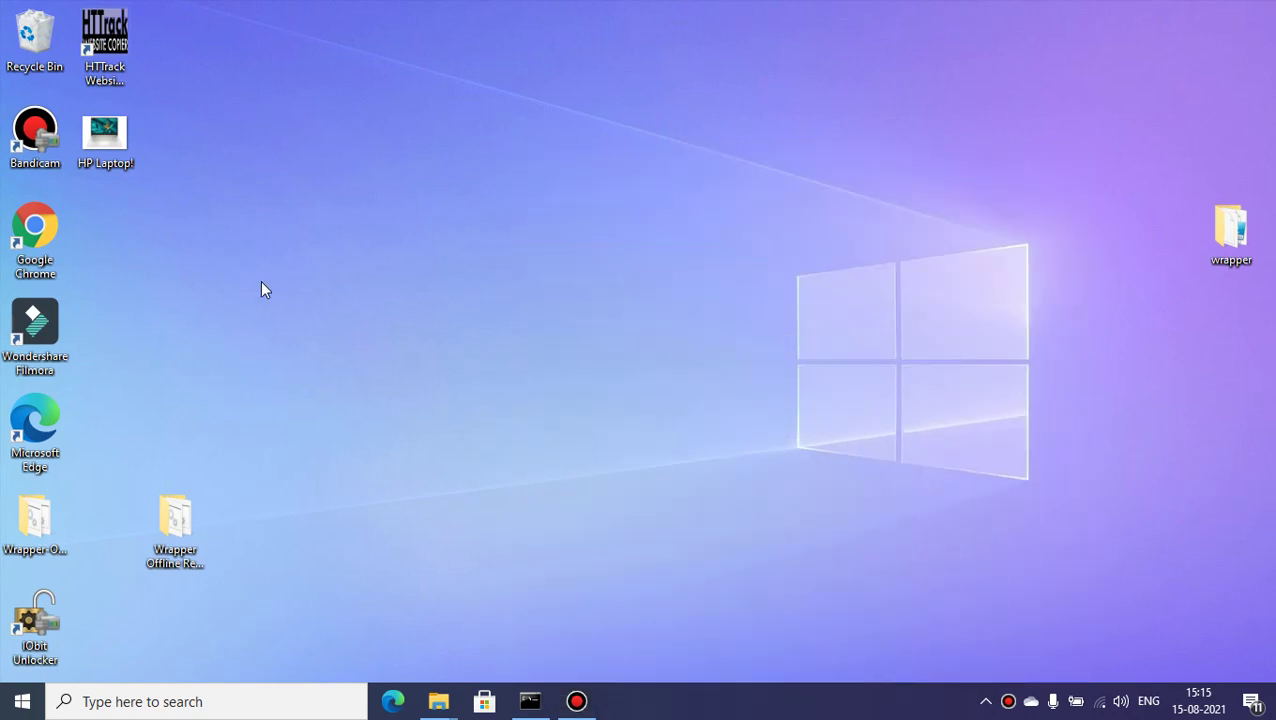
pyautogui.press('XF86AudioRaiseVolume')
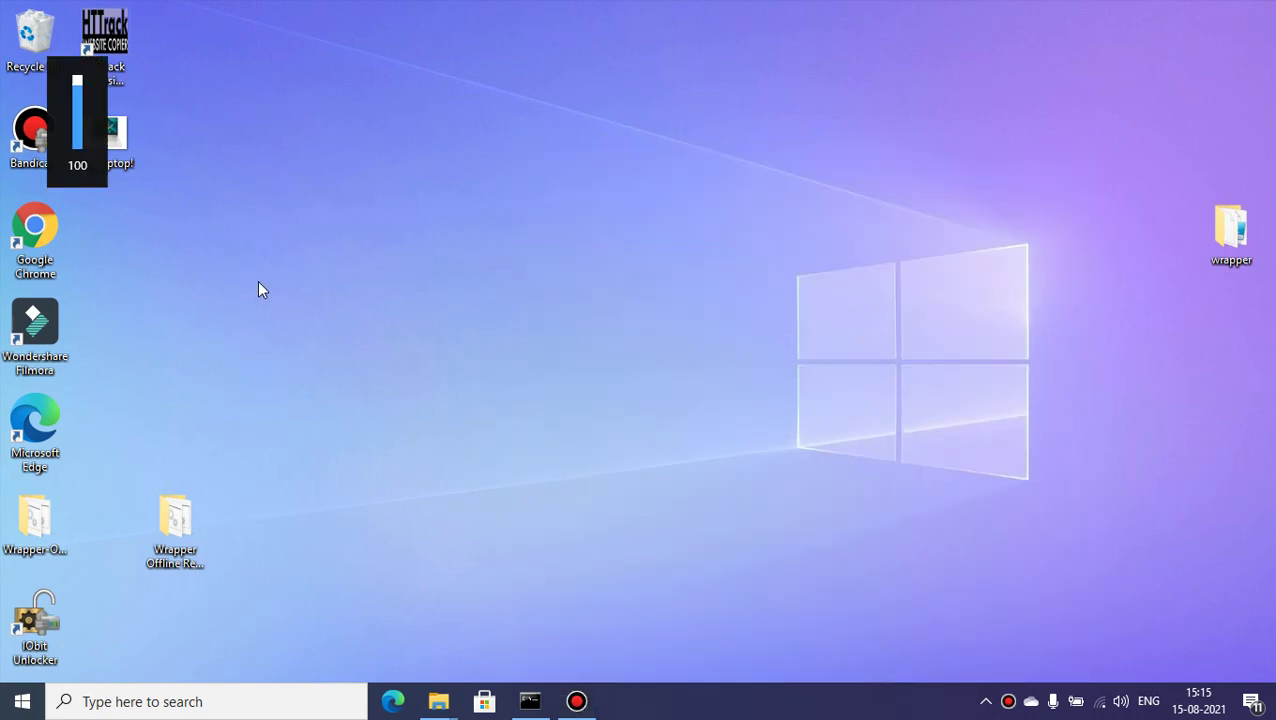
pyautogui.doubleClick(170, 514)
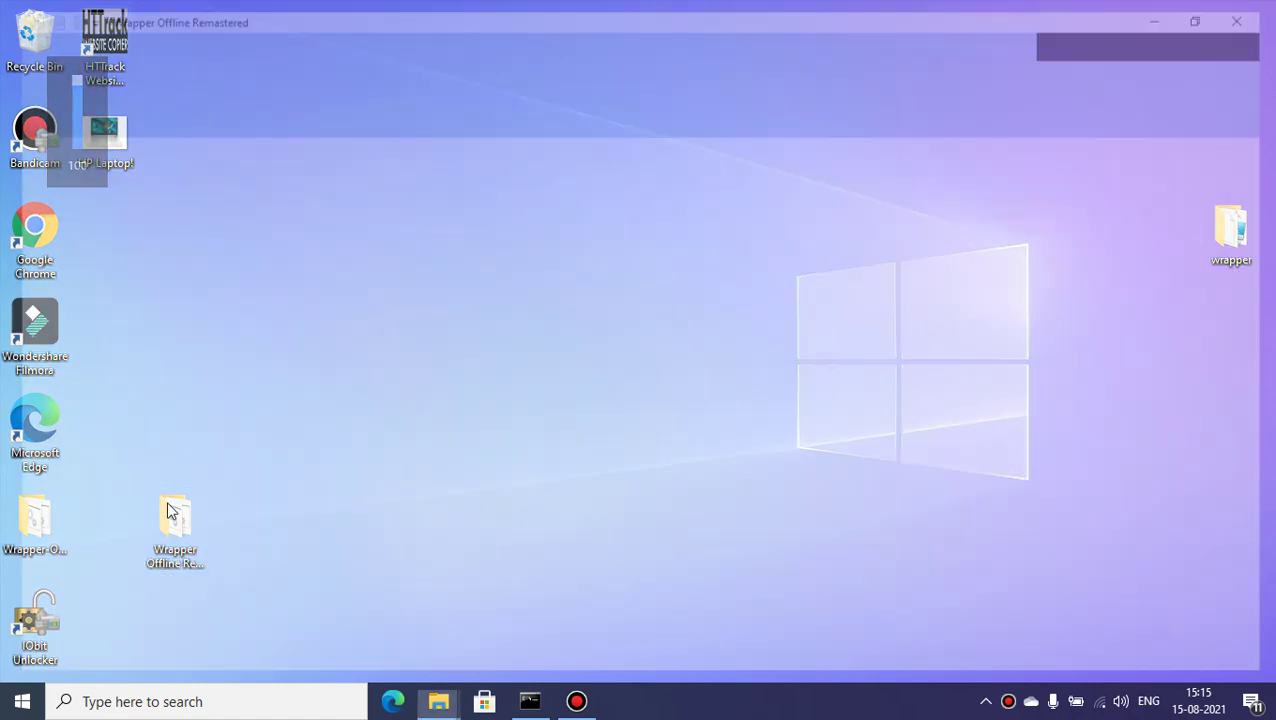
# Restore the Wrapper Offline console window from the taskbar.
pyautogui.click(531, 698)
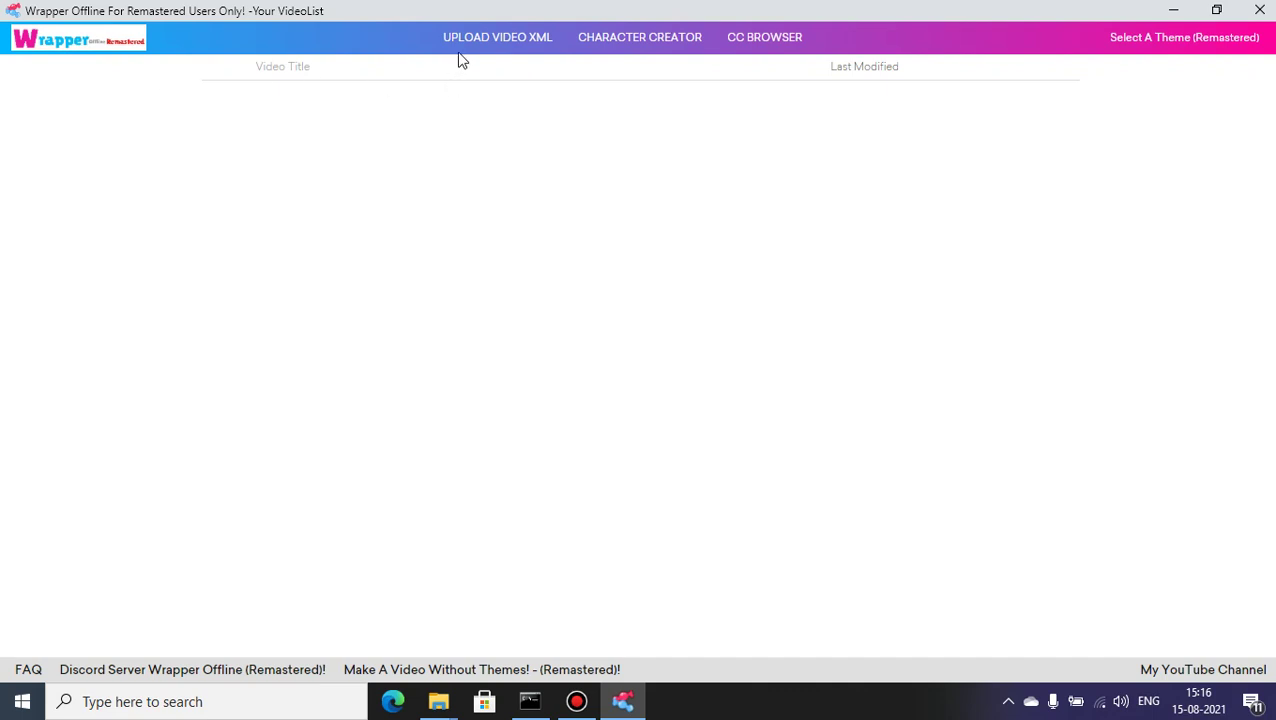
pyautogui.click(487, 42)
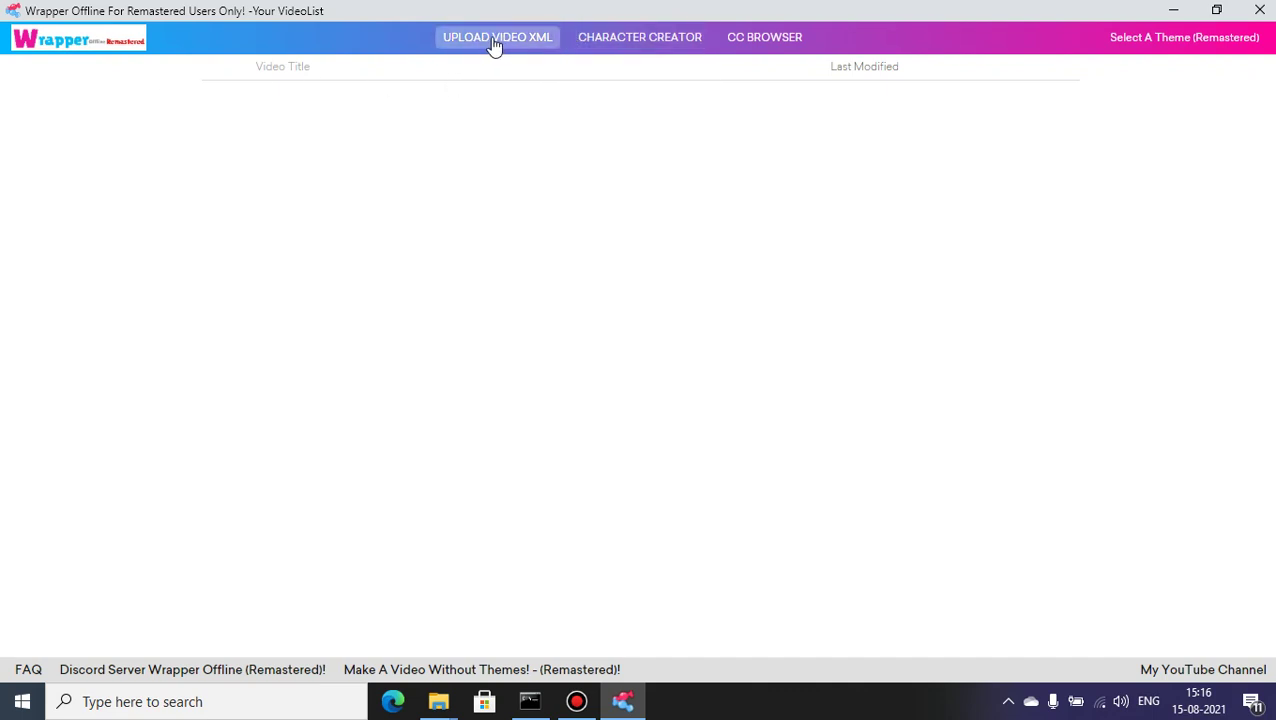
pyautogui.moveTo(635, 40)
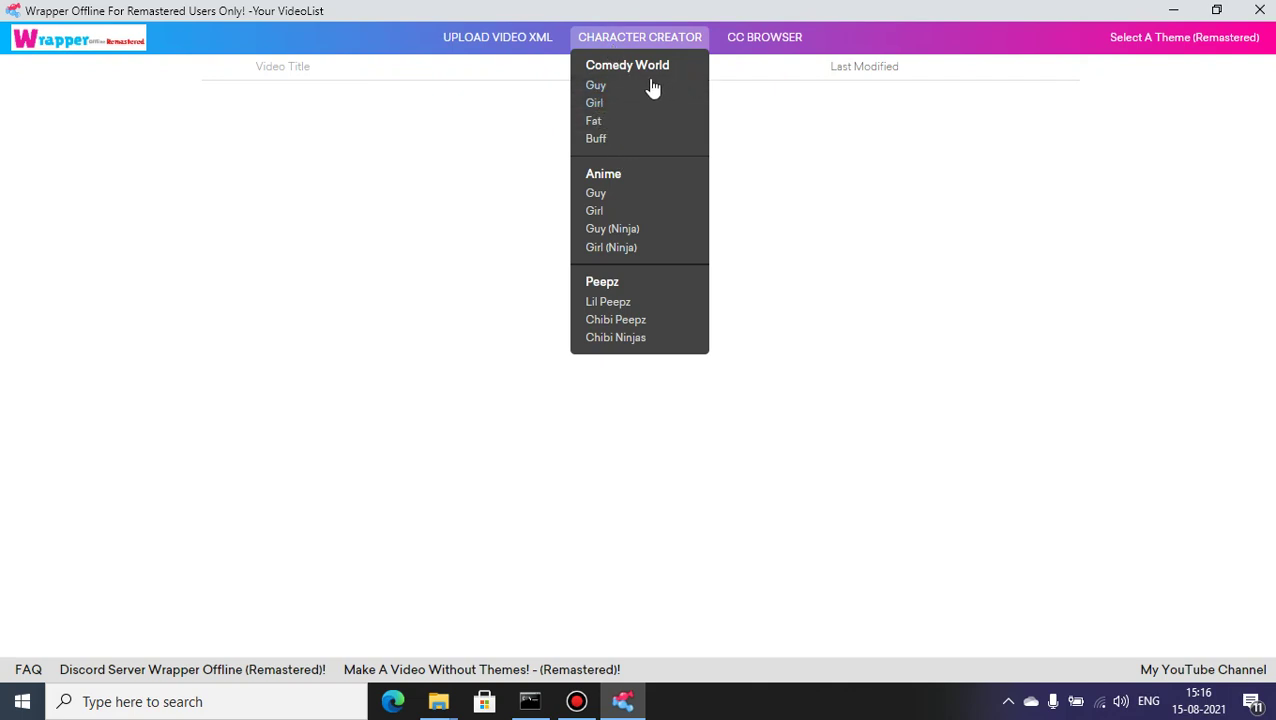
pyautogui.moveTo(790, 45)
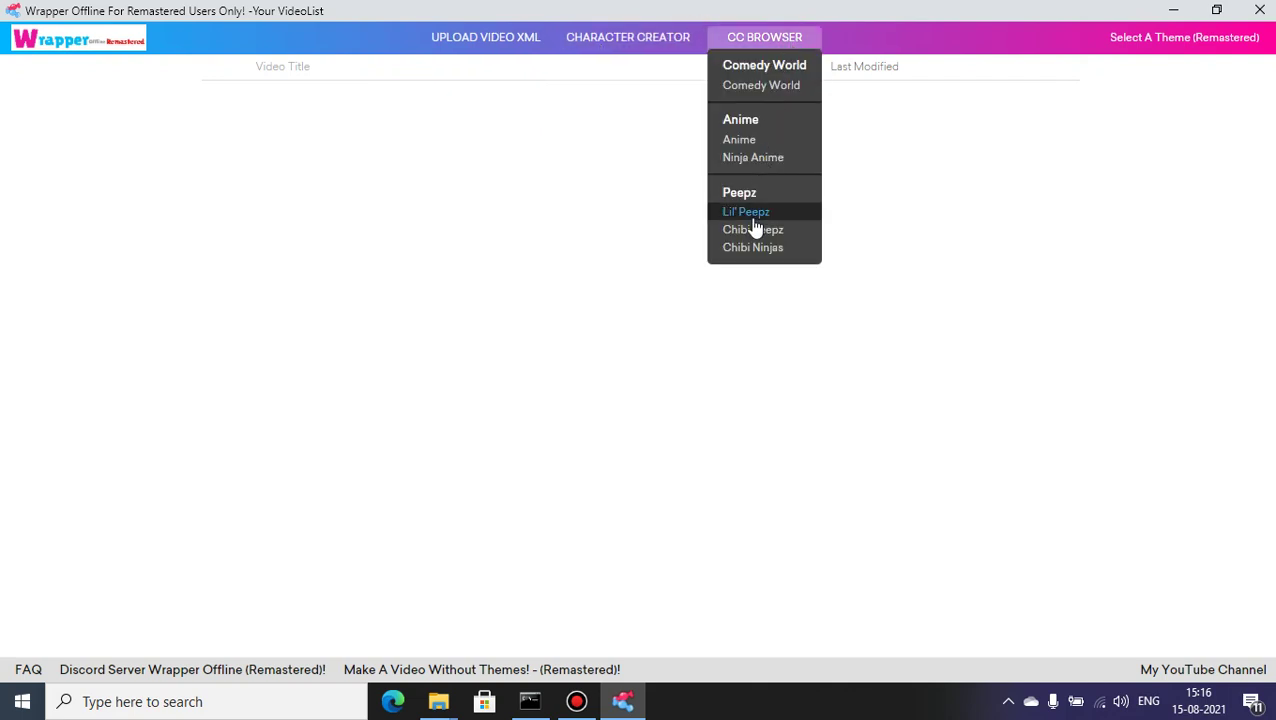
pyautogui.moveTo(1127, 50)
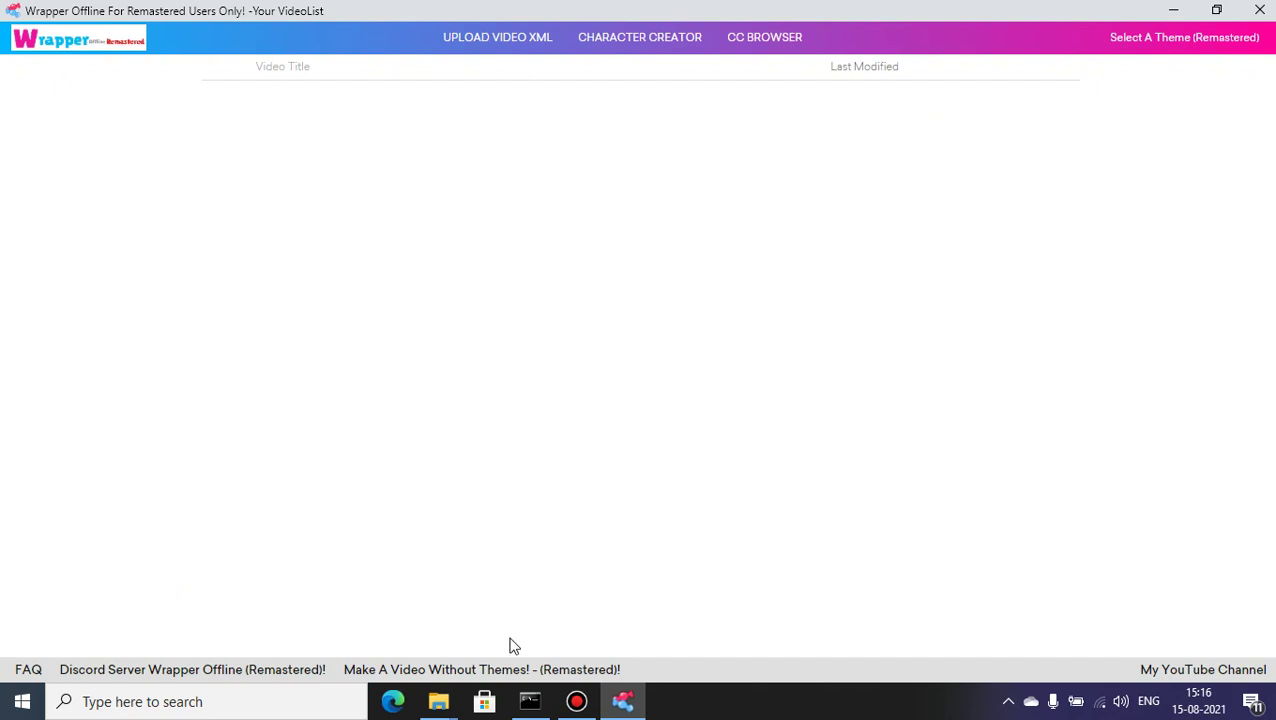
pyautogui.moveTo(1230, 40)
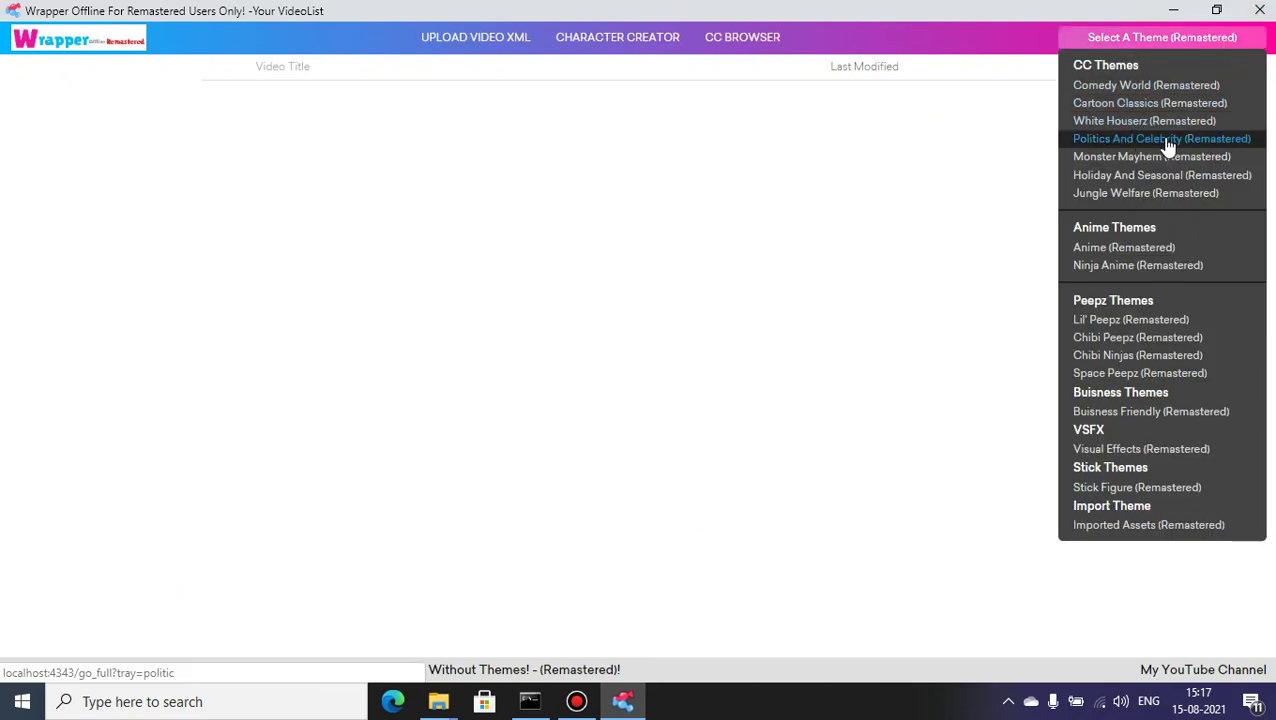
pyautogui.click(1119, 193)
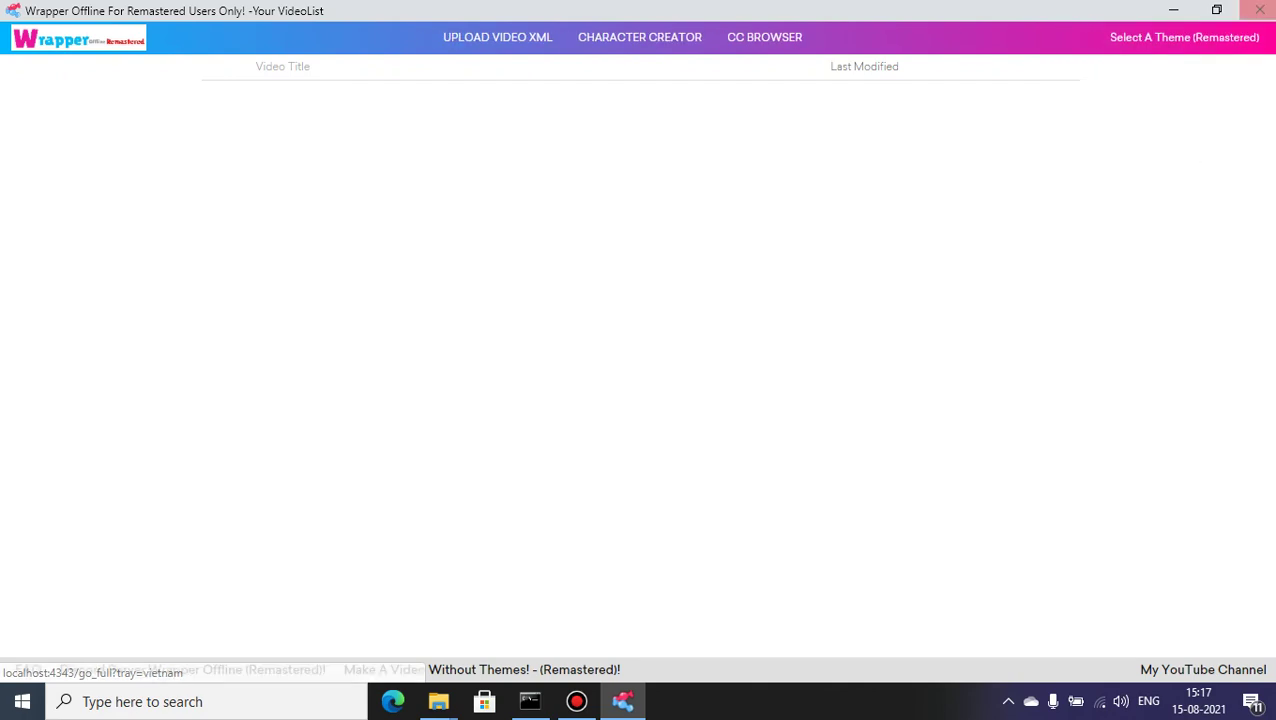
# Close the video list window and browse to the wrapper\pages\html folder in Explorer.
pyautogui.click(1259, 10)
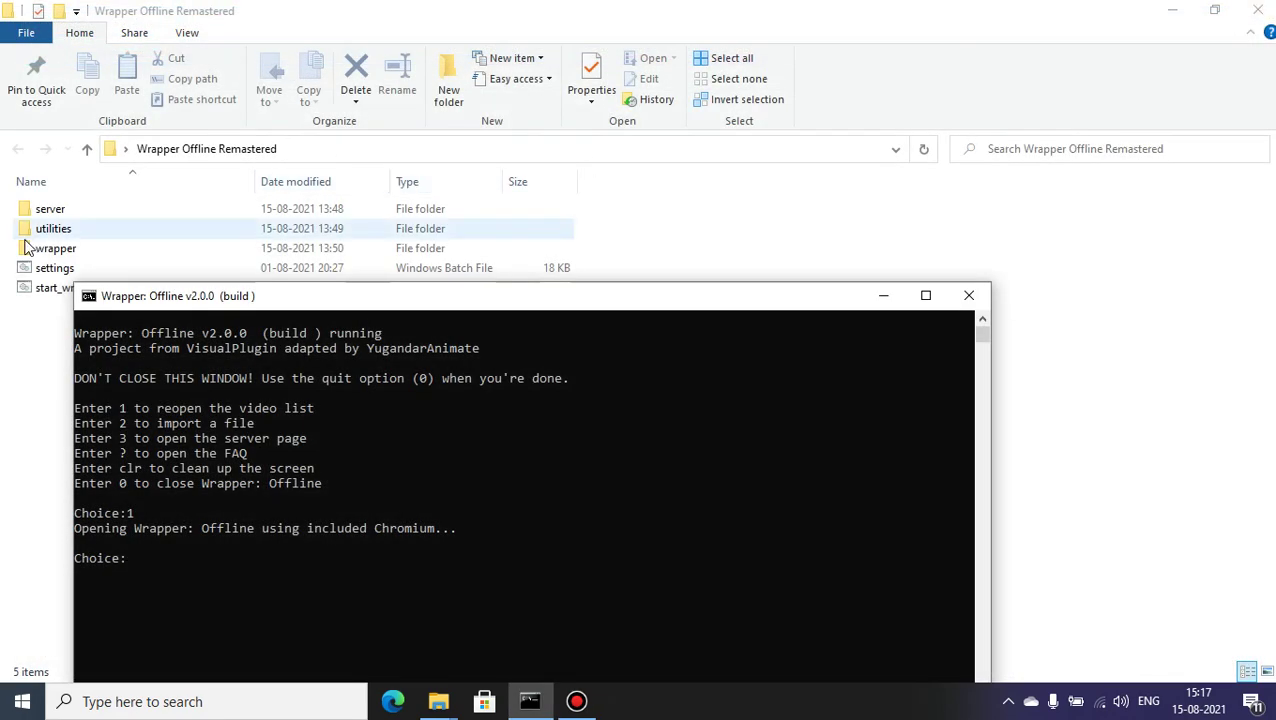
pyautogui.click(58, 249)
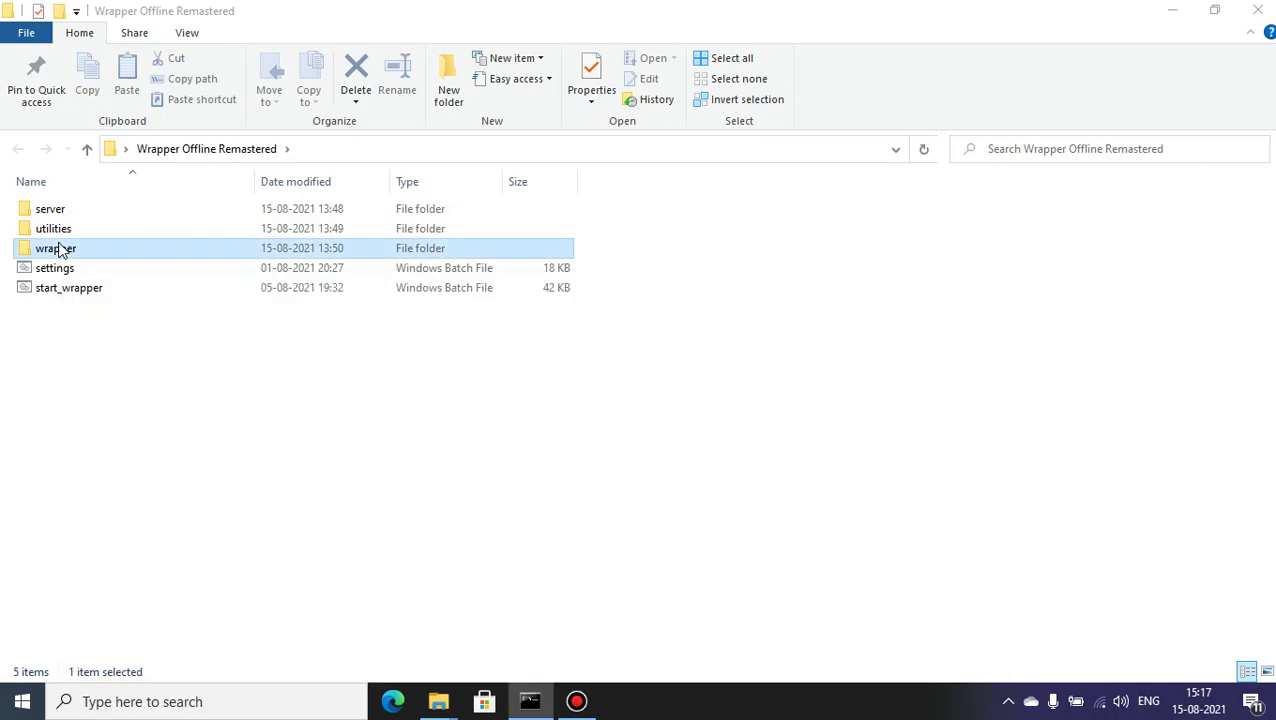
pyautogui.doubleClick(58, 249)
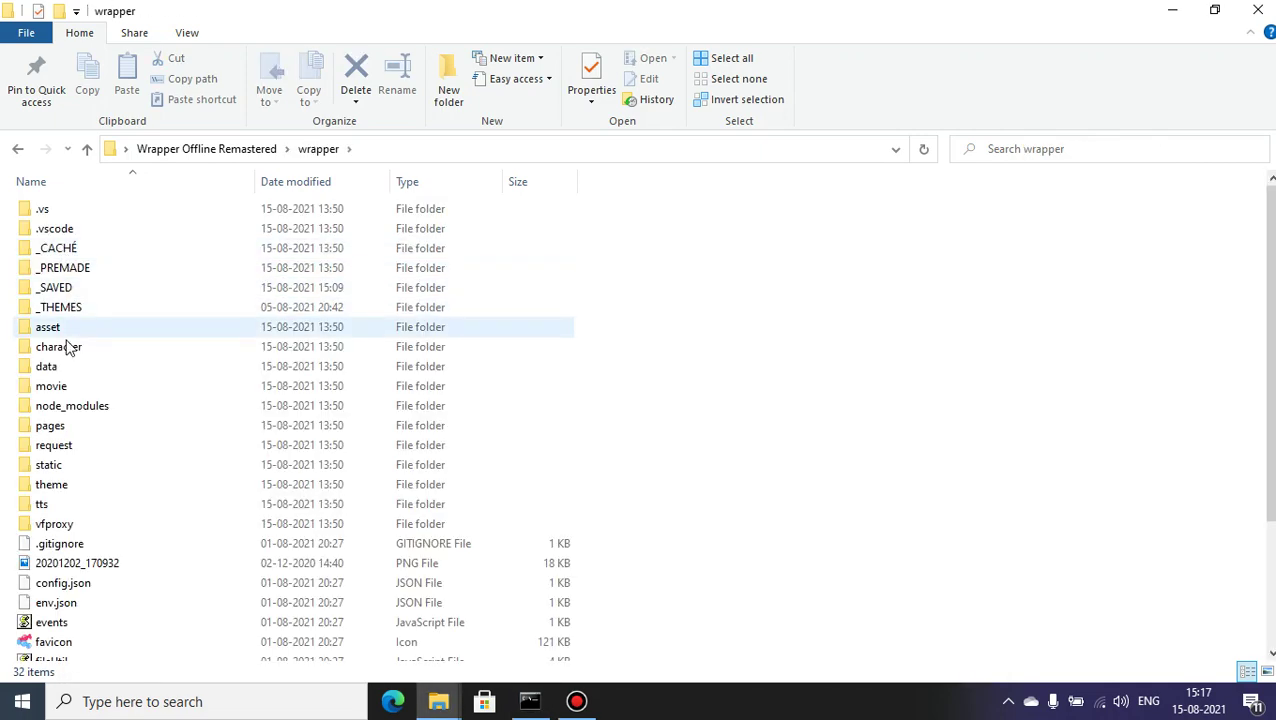
pyautogui.doubleClick(48, 425)
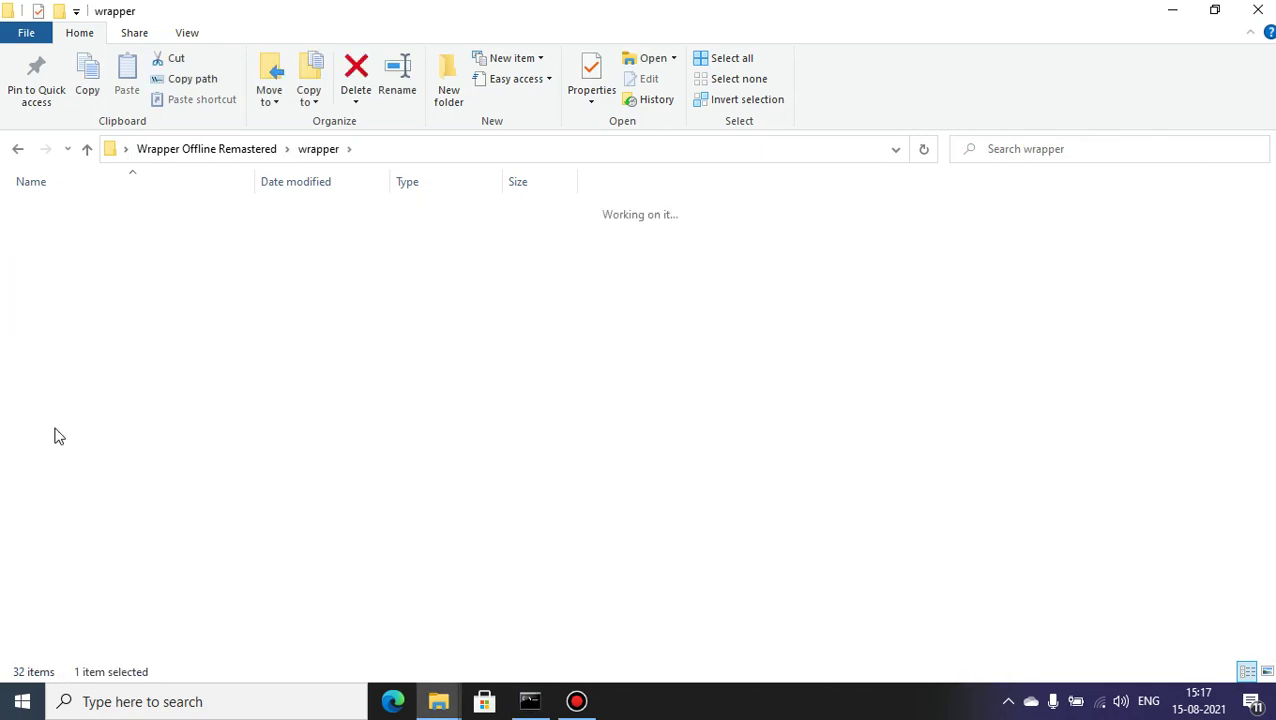
pyautogui.click(70, 249)
pyautogui.doubleClick(70, 249)
# Open list.html for editing from its right-click menu.
pyautogui.click(66, 214)
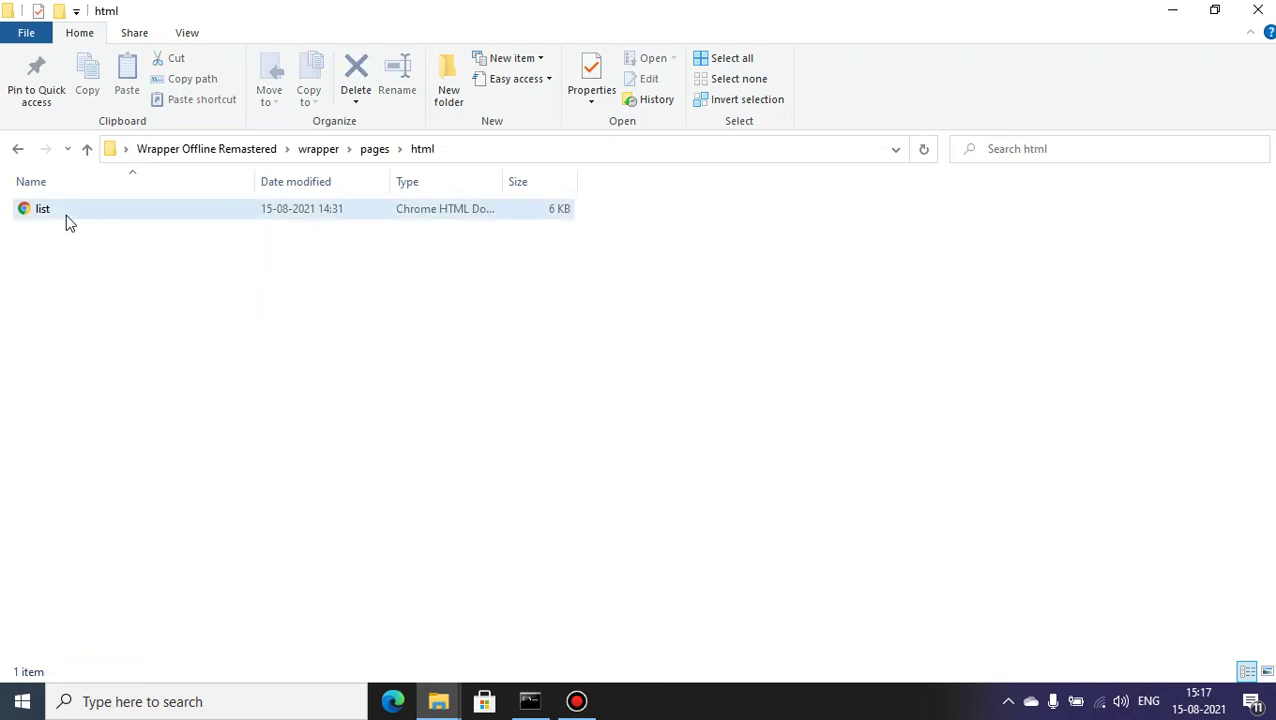
pyautogui.rightClick(66, 214)
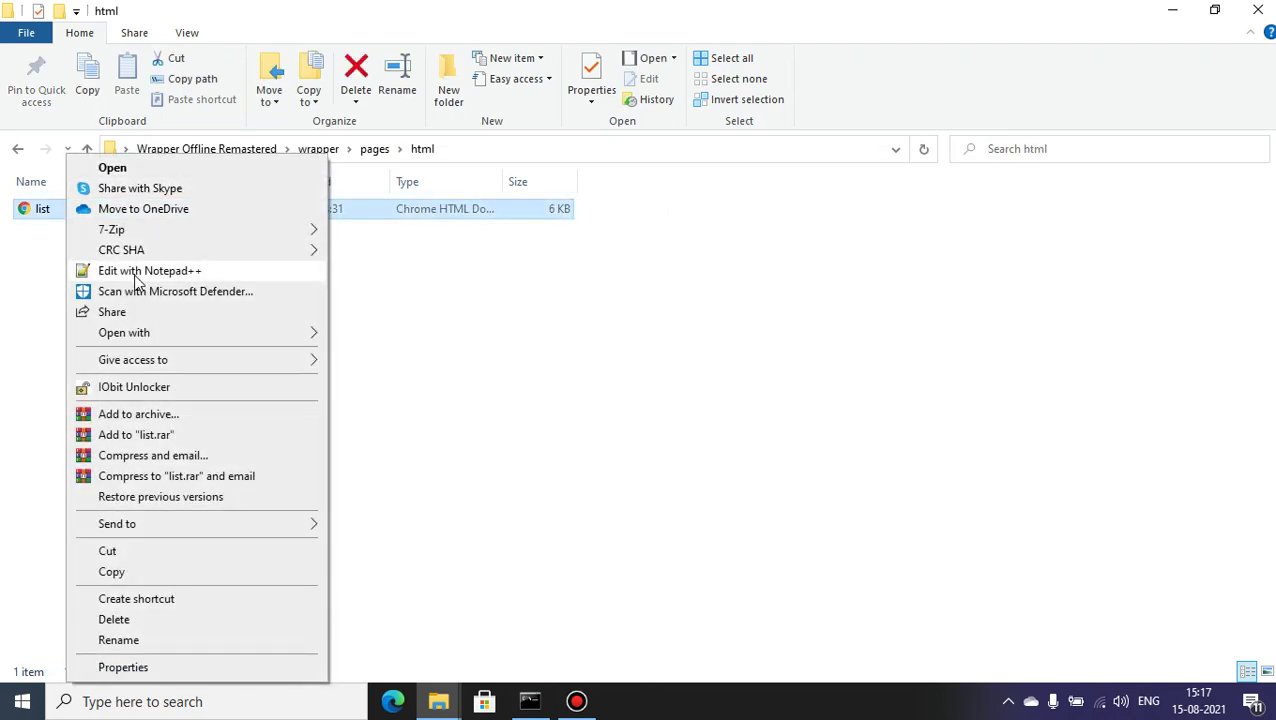
pyautogui.click(140, 271)
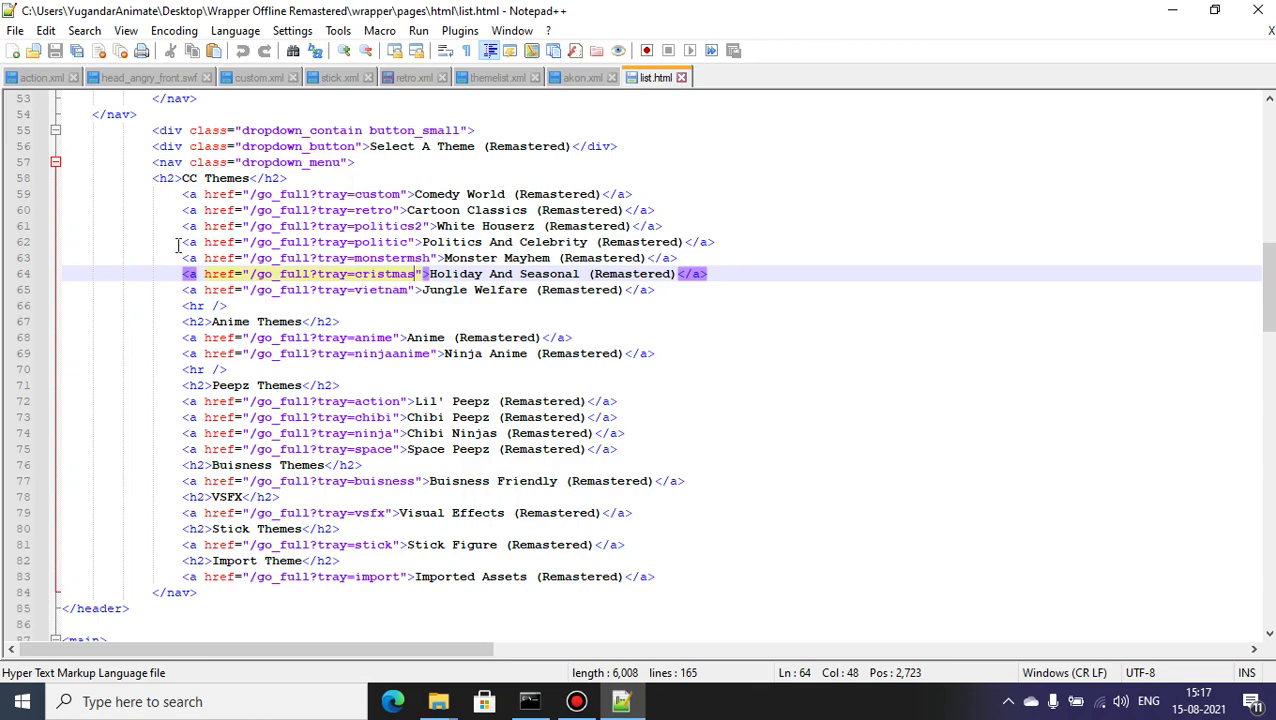
# Delete theme lines 62–65 from list.html, save the file, and close Notepad++.
pyautogui.moveTo(182, 242); pyautogui.dragTo(655, 291)
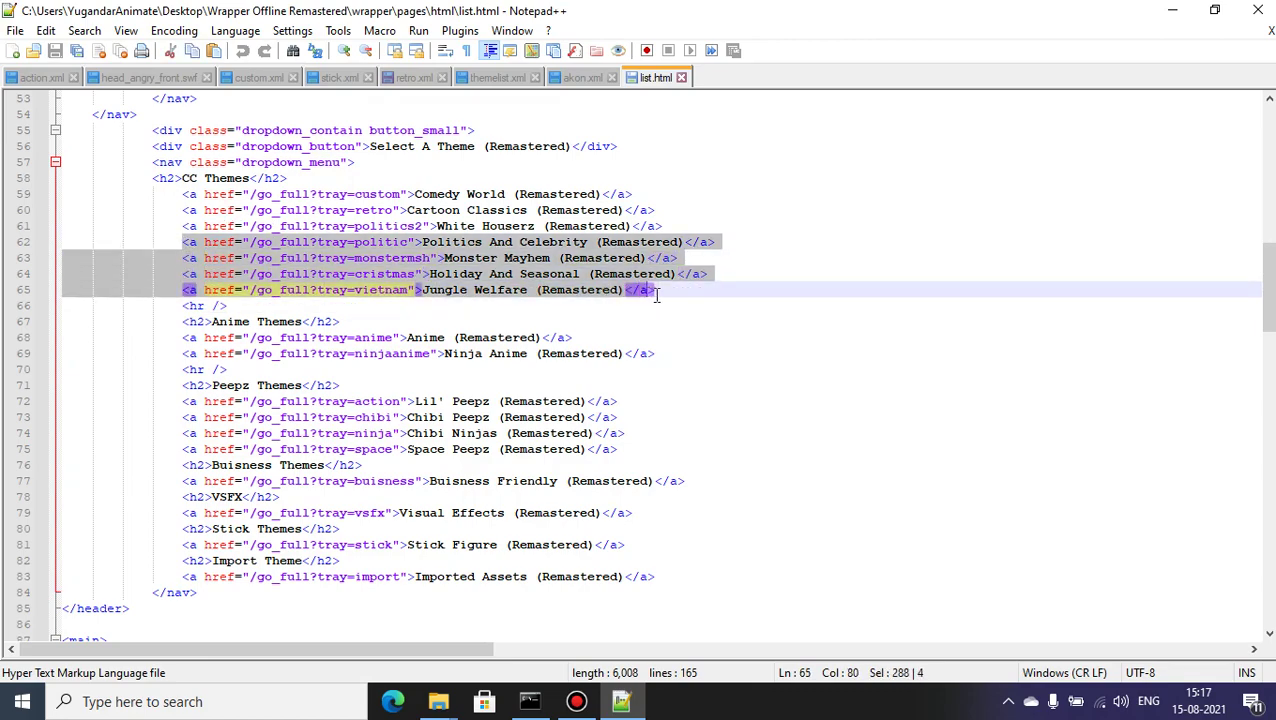
pyautogui.press('BackSpace')
pyautogui.press('BackSpace')
pyautogui.press('BackSpace')
pyautogui.press('BackSpace')
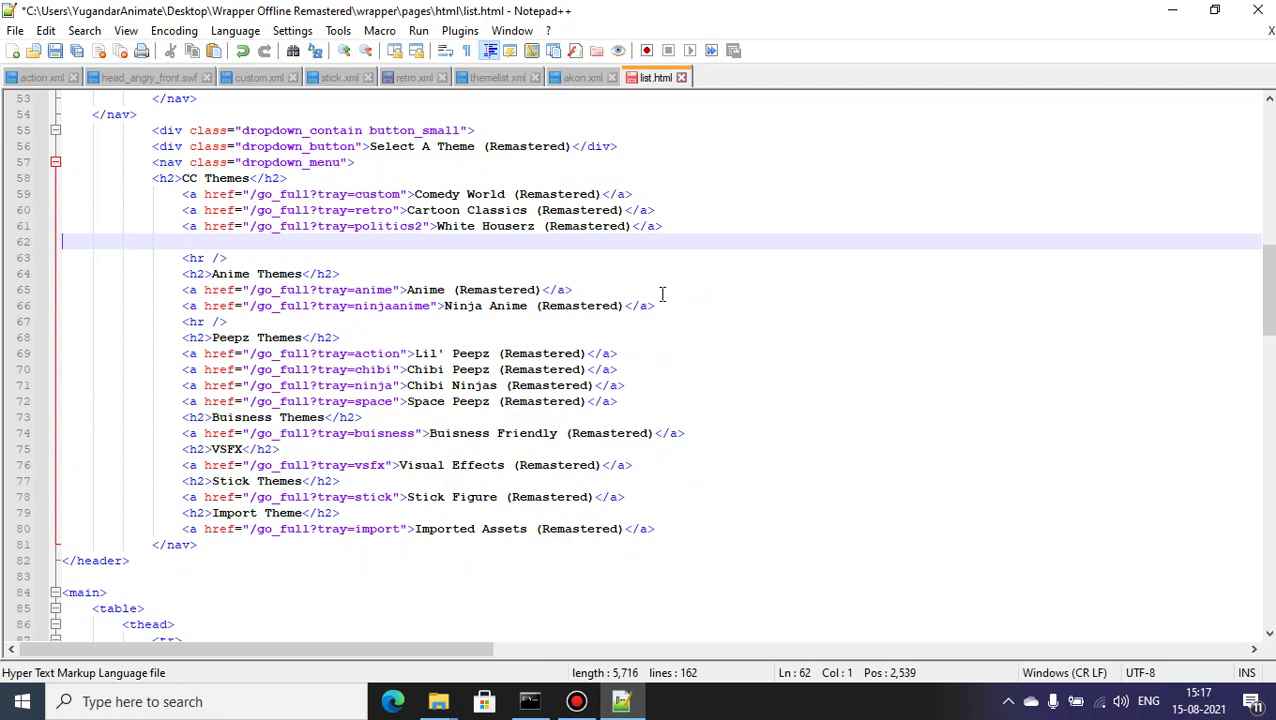
pyautogui.press('BackSpace')
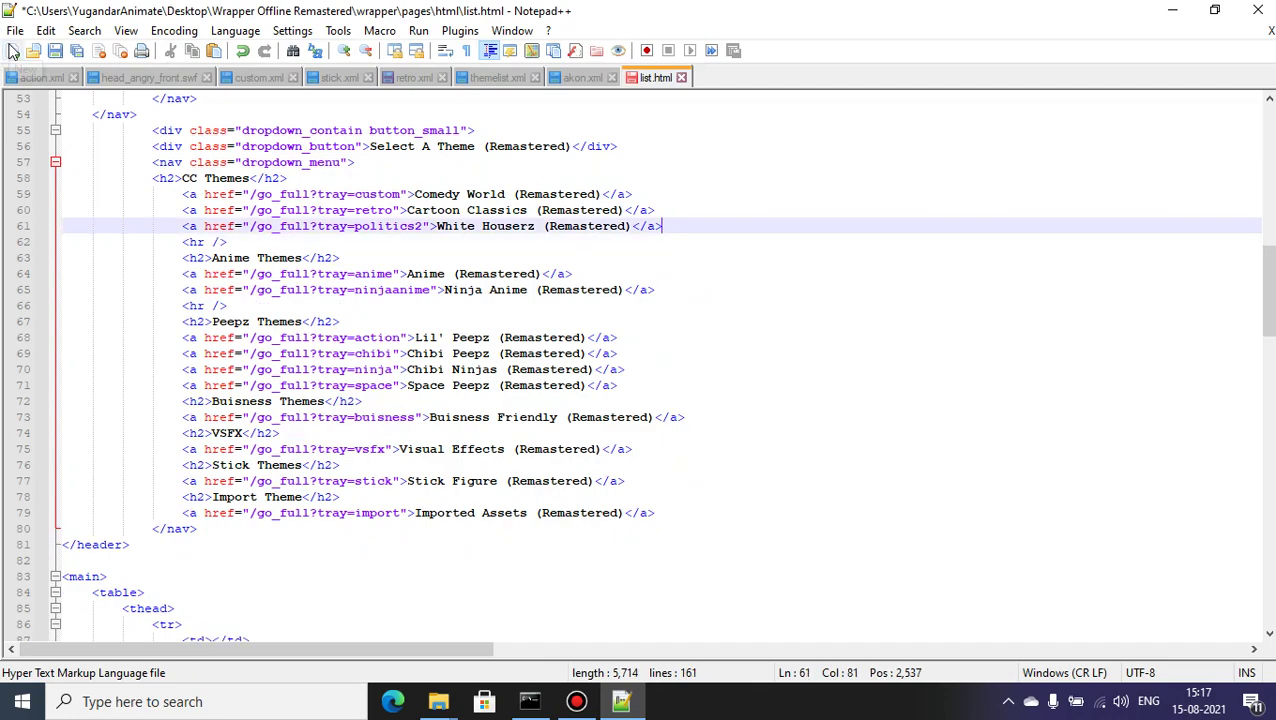
pyautogui.click(55, 50)
pyautogui.click(1262, 8)
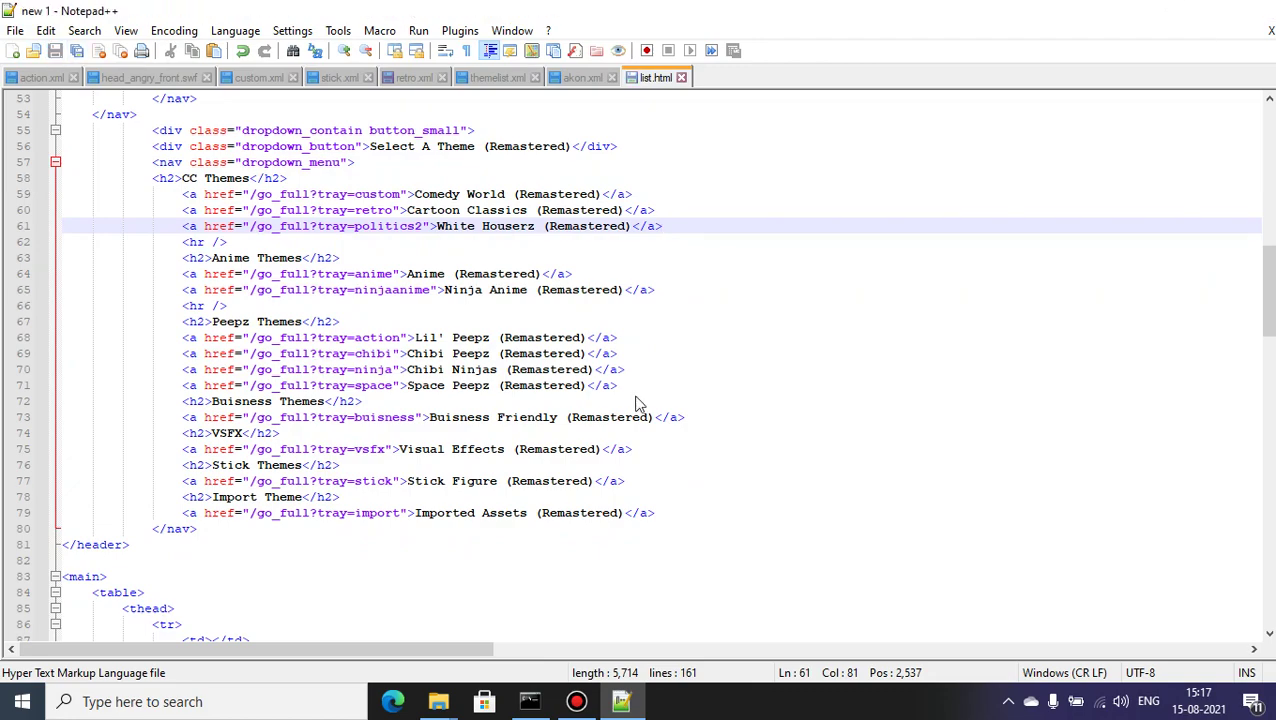
pyautogui.click(530, 701)
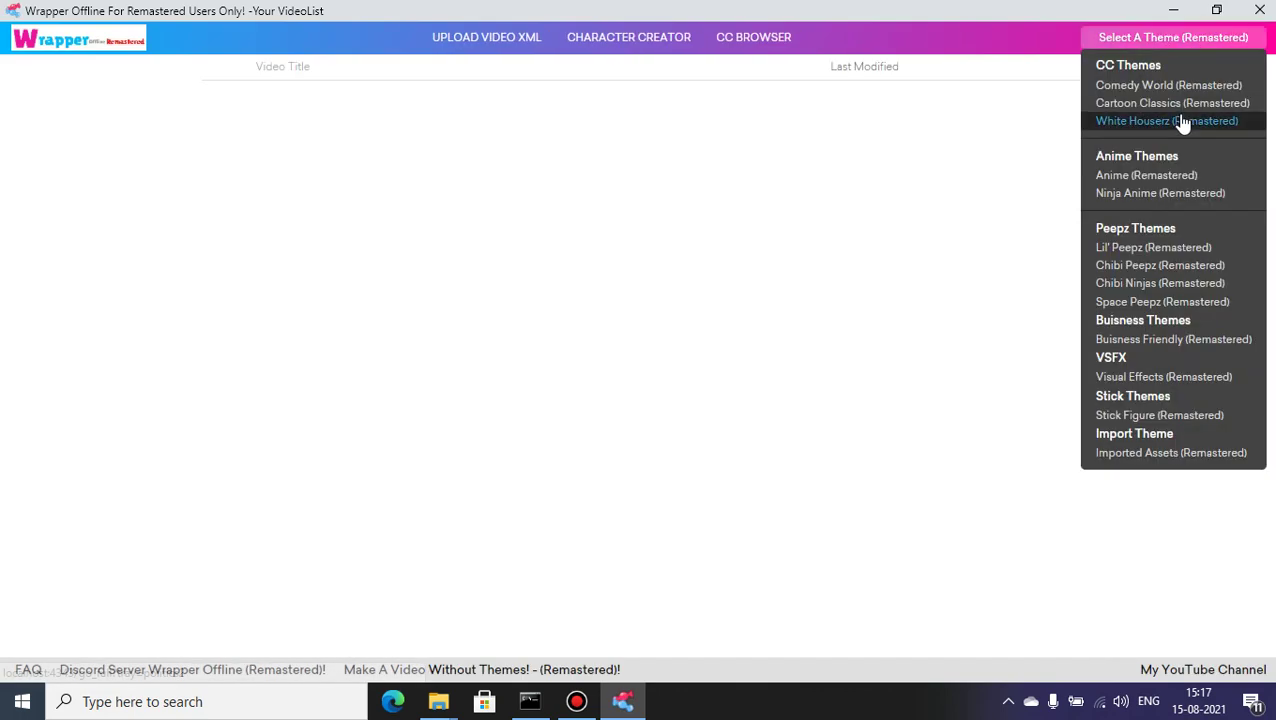
# Enlarge the Wrapper page via the window's Zoom menu and reset it to 100%.
pyautogui.click(8, 10)
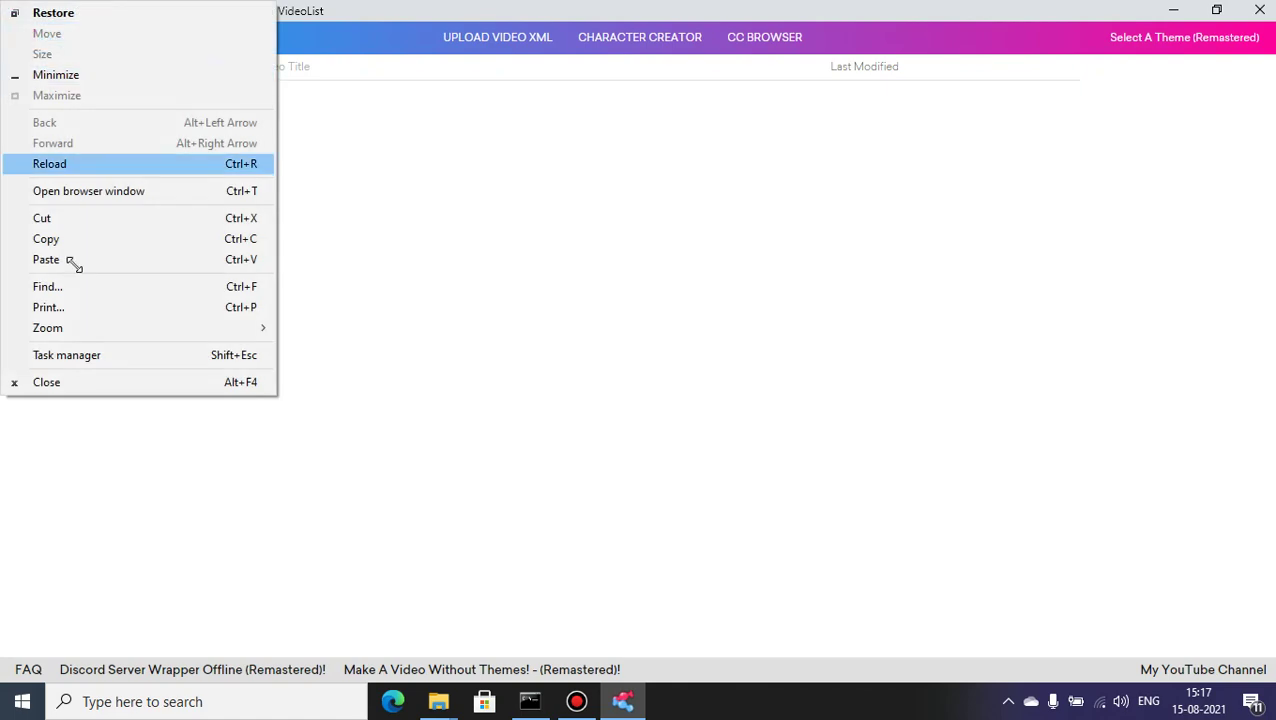
pyautogui.moveTo(71, 330)
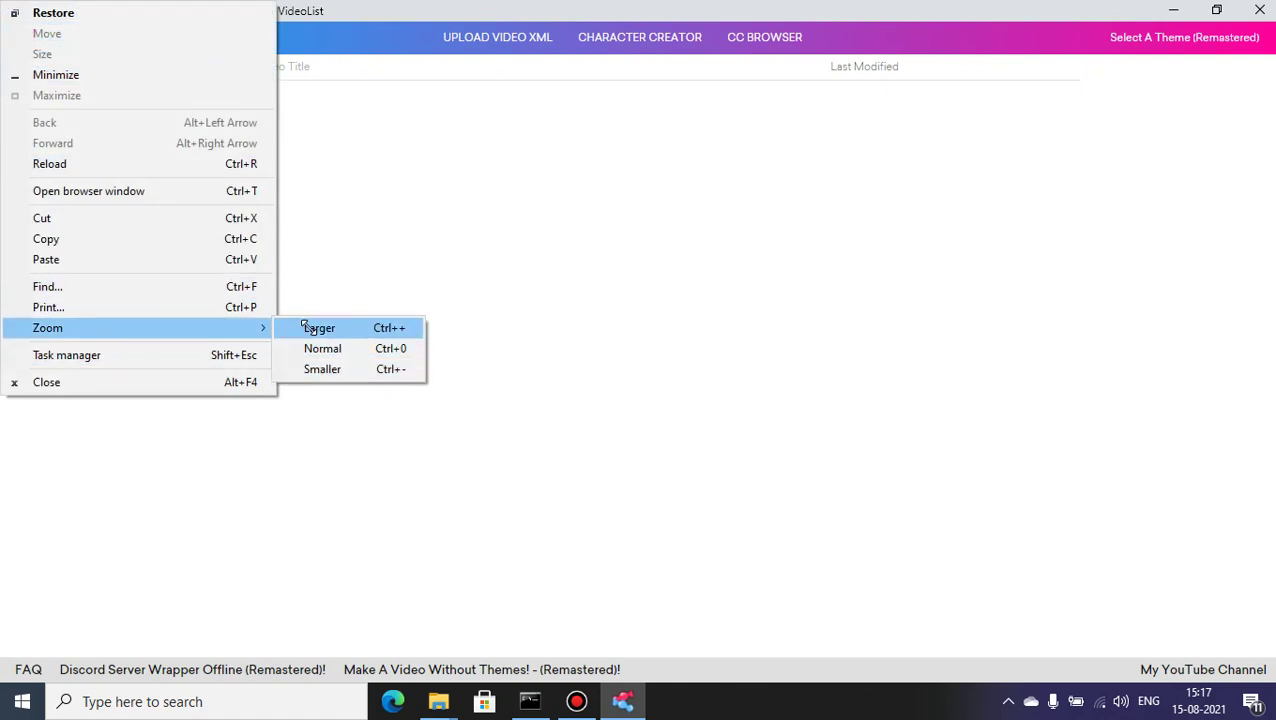
pyautogui.click(312, 328)
pyautogui.click(1180, 69)
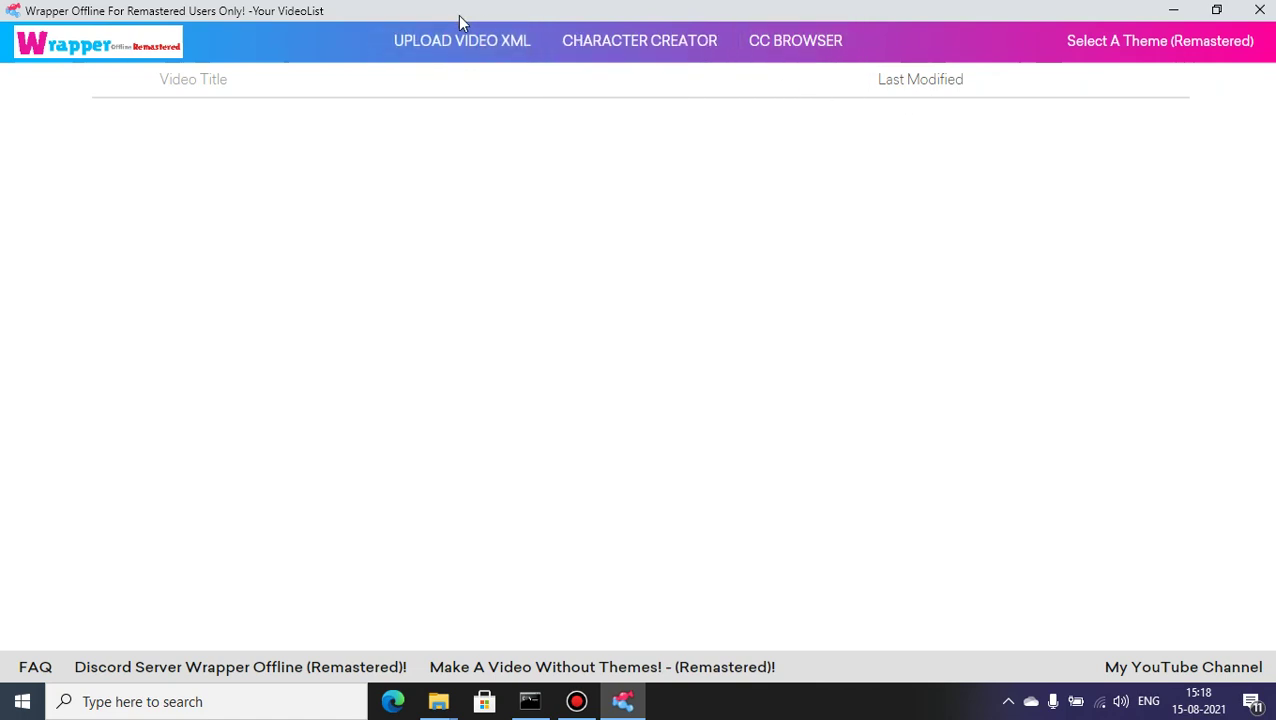
# Start a Comedy World video and allow Flash so the editor loads.
pyautogui.moveTo(1122, 40)
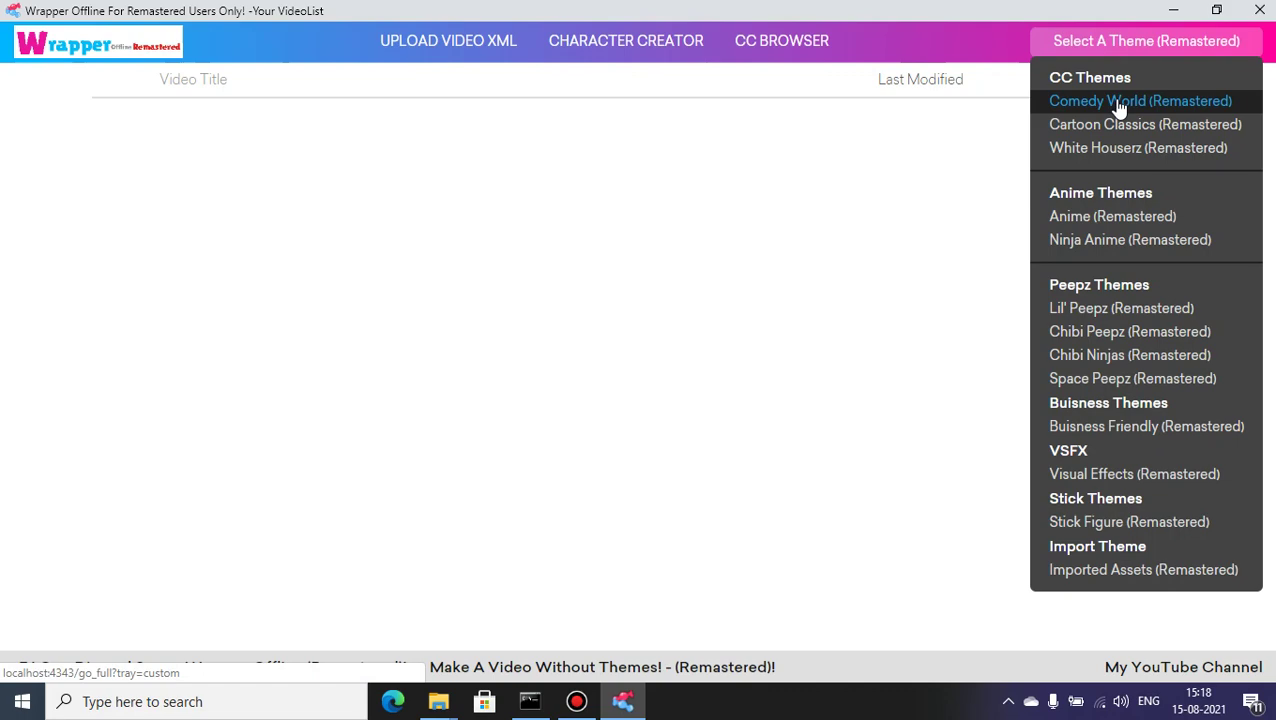
pyautogui.click(1150, 106)
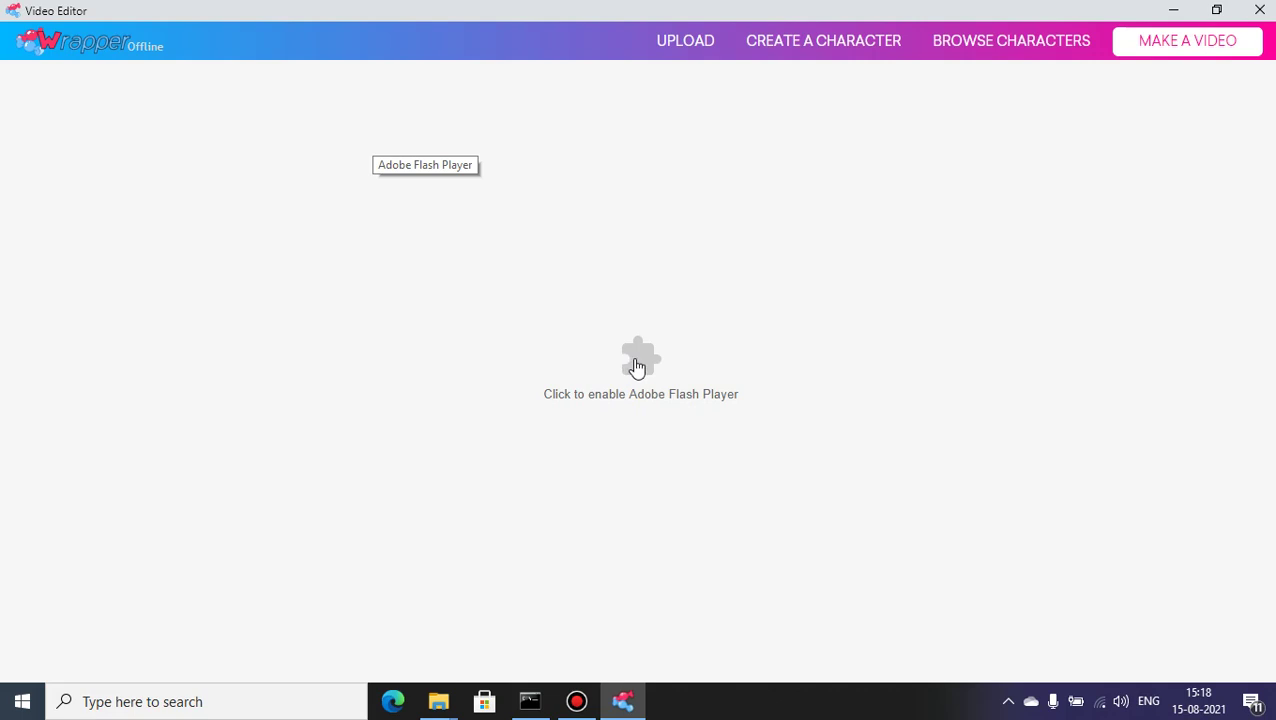
pyautogui.click(637, 367)
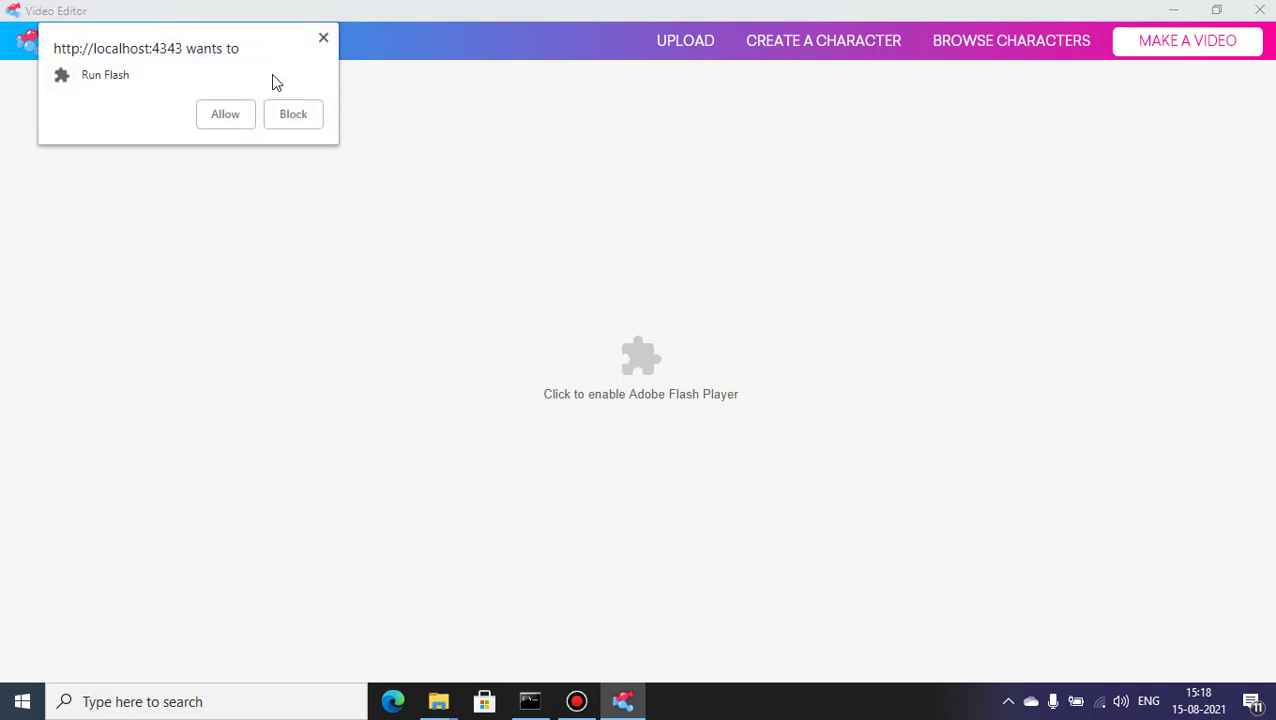
pyautogui.click(226, 113)
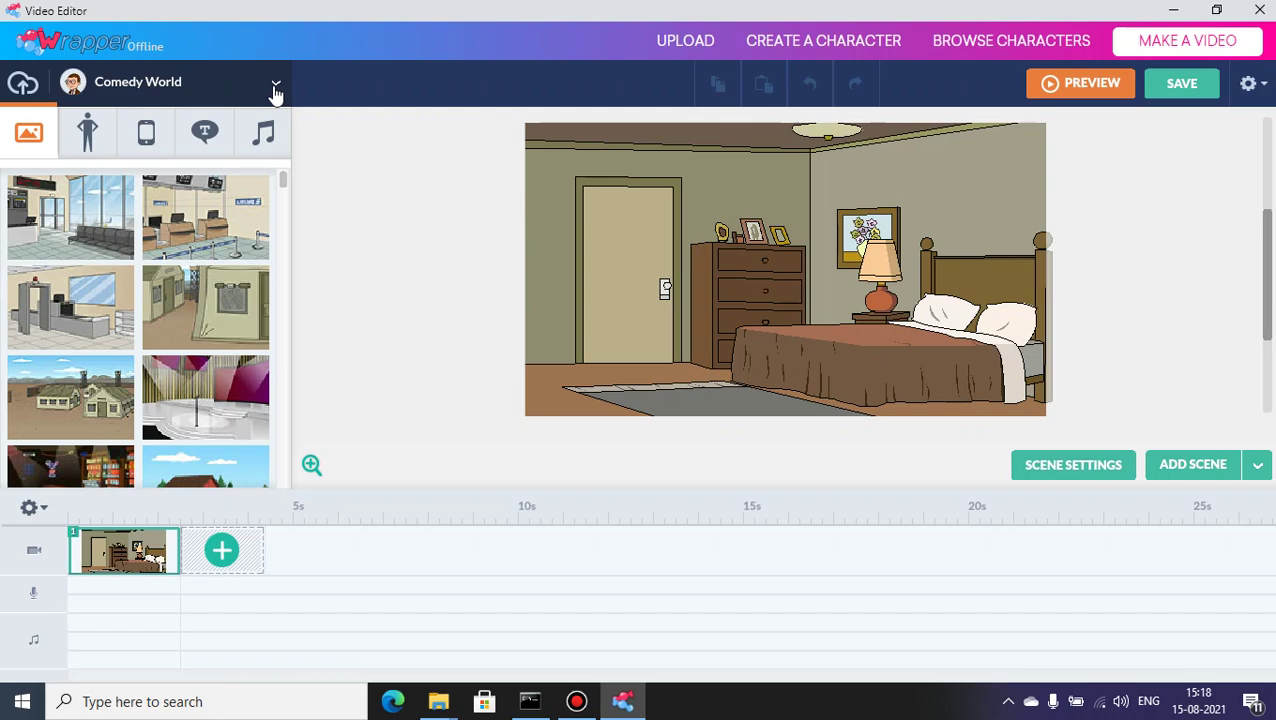
# Open the theme dropdown beside the Comedy World selector.
pyautogui.click(276, 88)
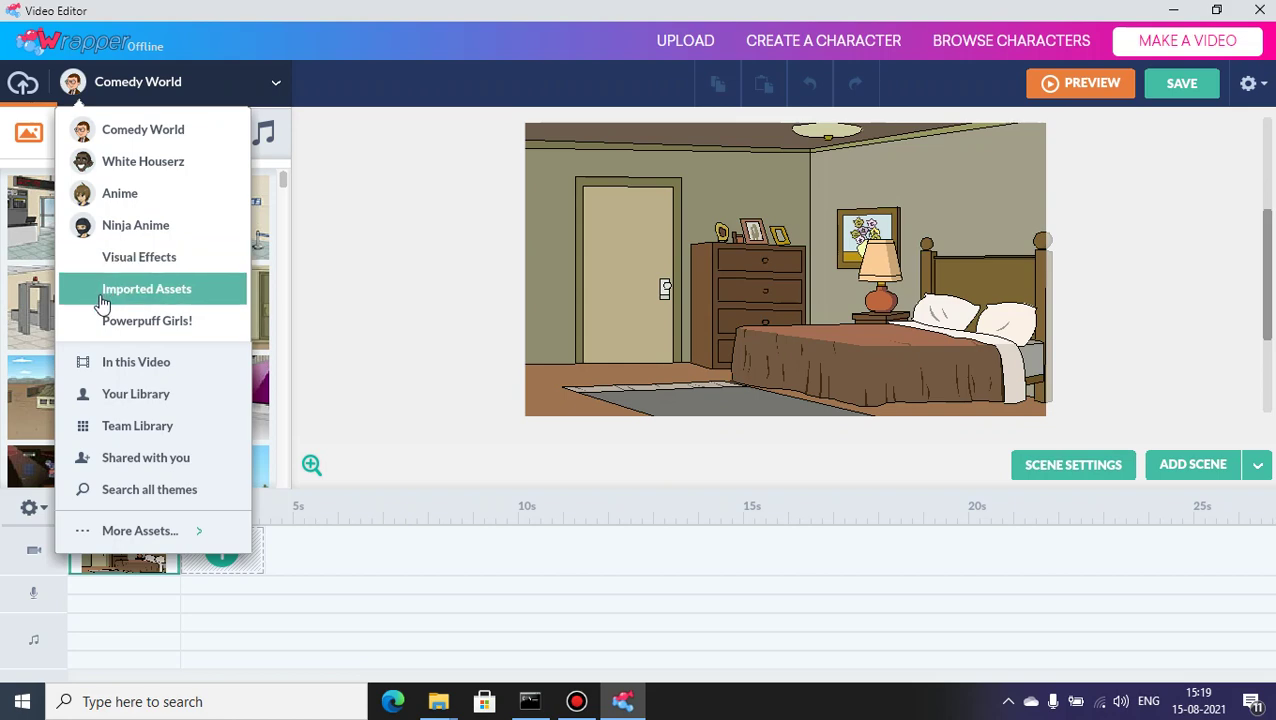
# Switch to the Powerpuff Girls! theme and use the Candy Barrel dock as the background.
pyautogui.click(84, 262)
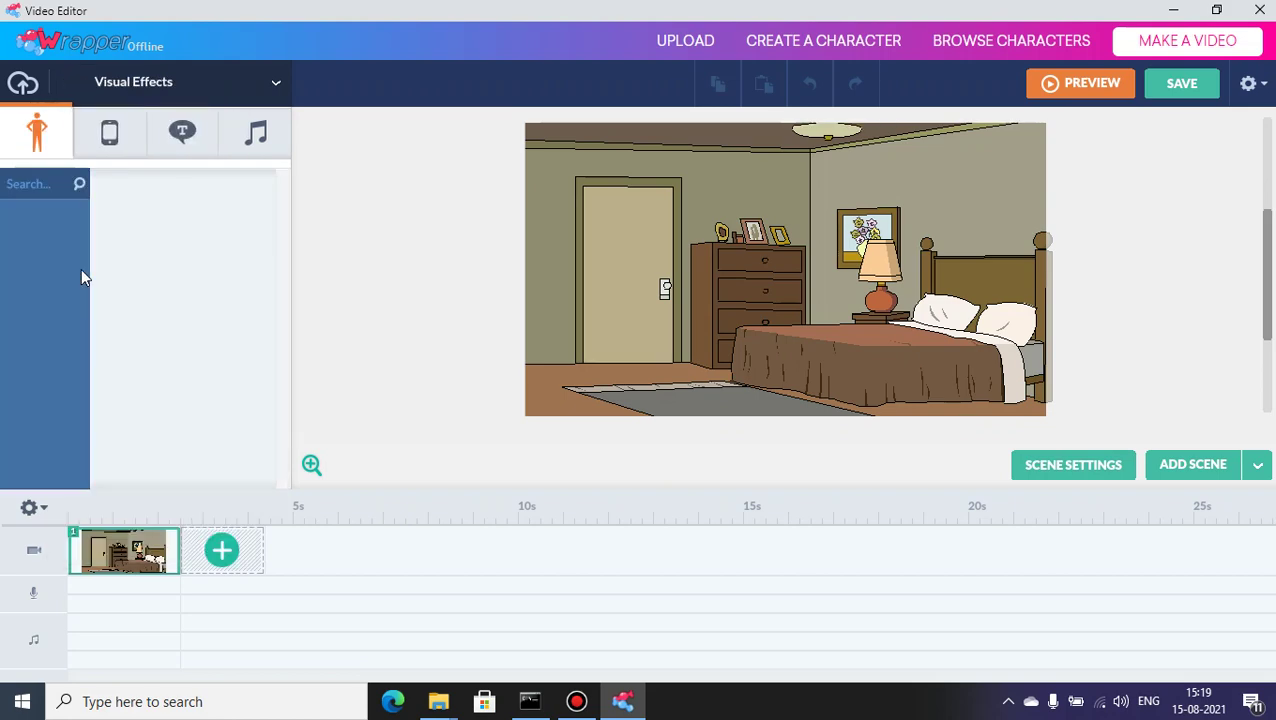
pyautogui.click(175, 95)
pyautogui.click(147, 322)
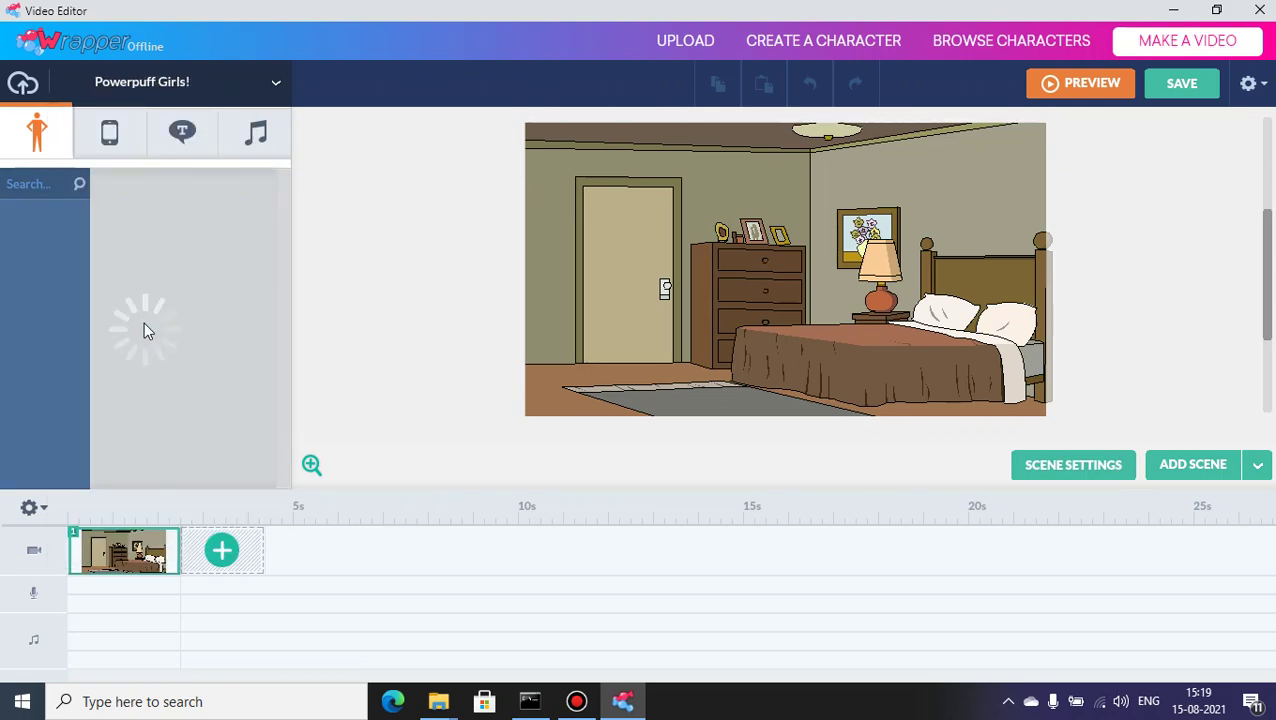
pyautogui.click(28, 132)
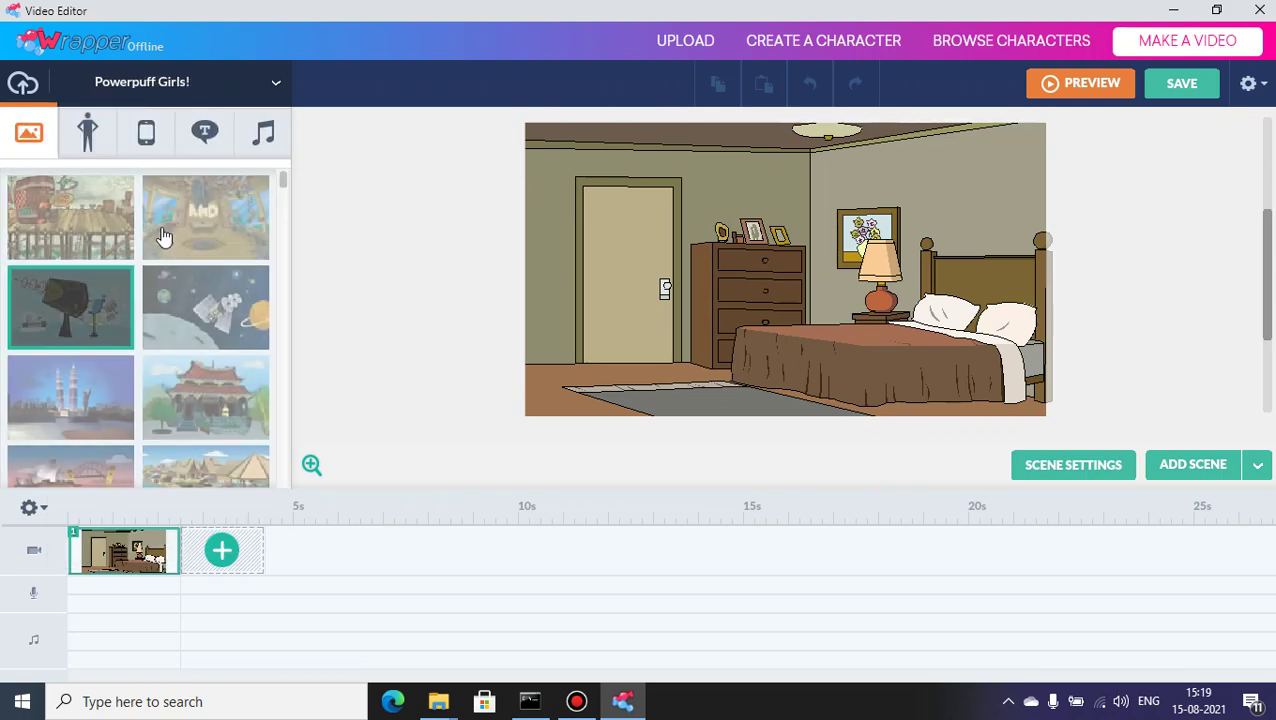
pyautogui.click(78, 248)
# Add Blossom to the scene, then delete her so the stage has no character.
pyautogui.click(87, 135)
pyautogui.click(120, 212)
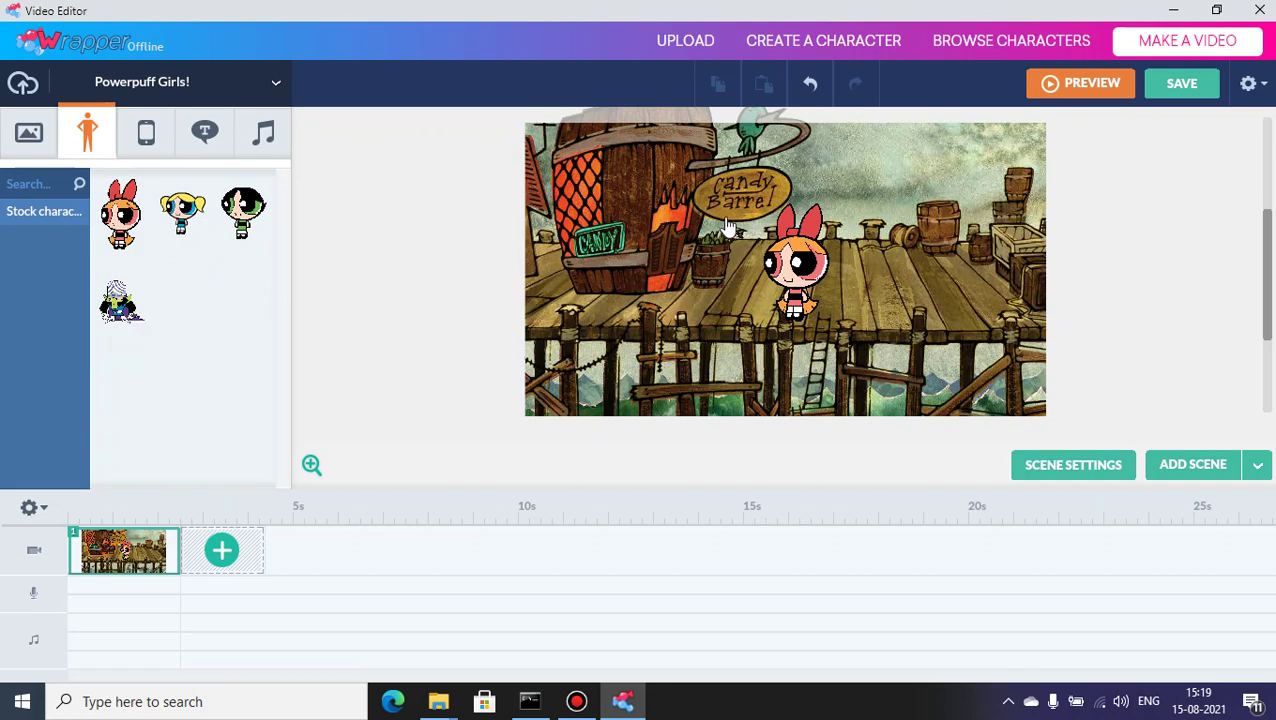
pyautogui.click(808, 262)
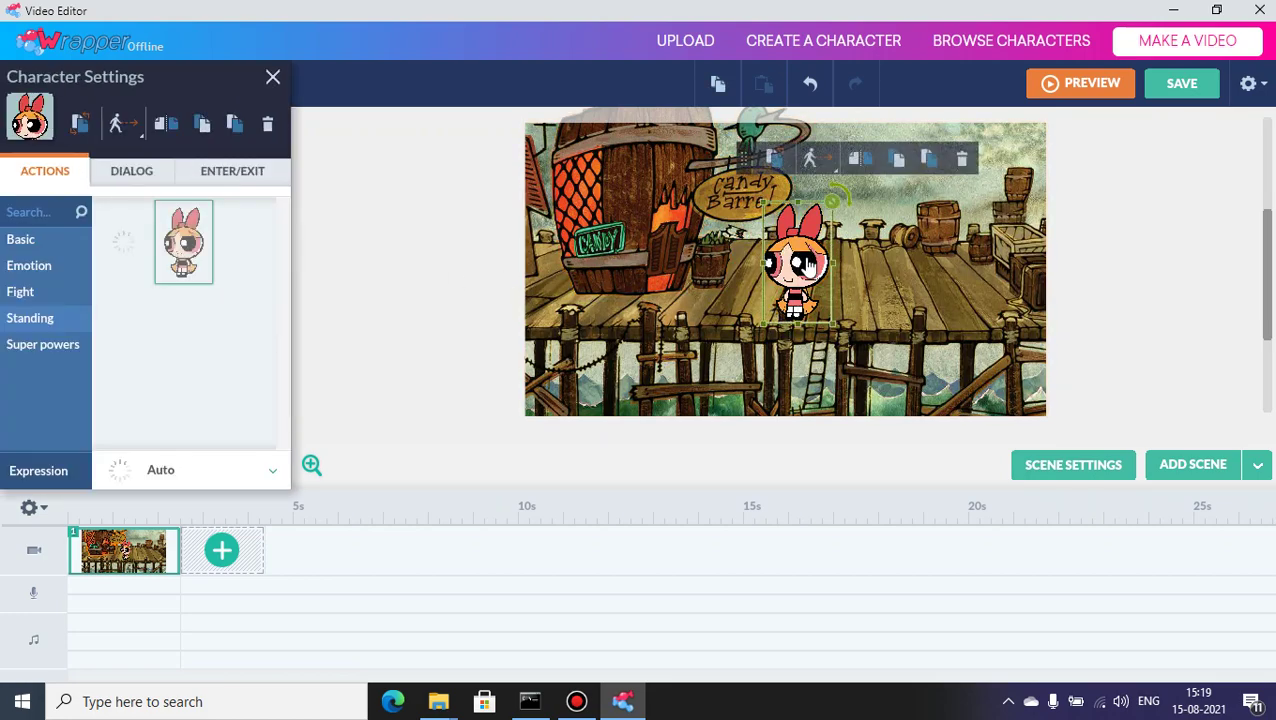
pyautogui.press('Delete')
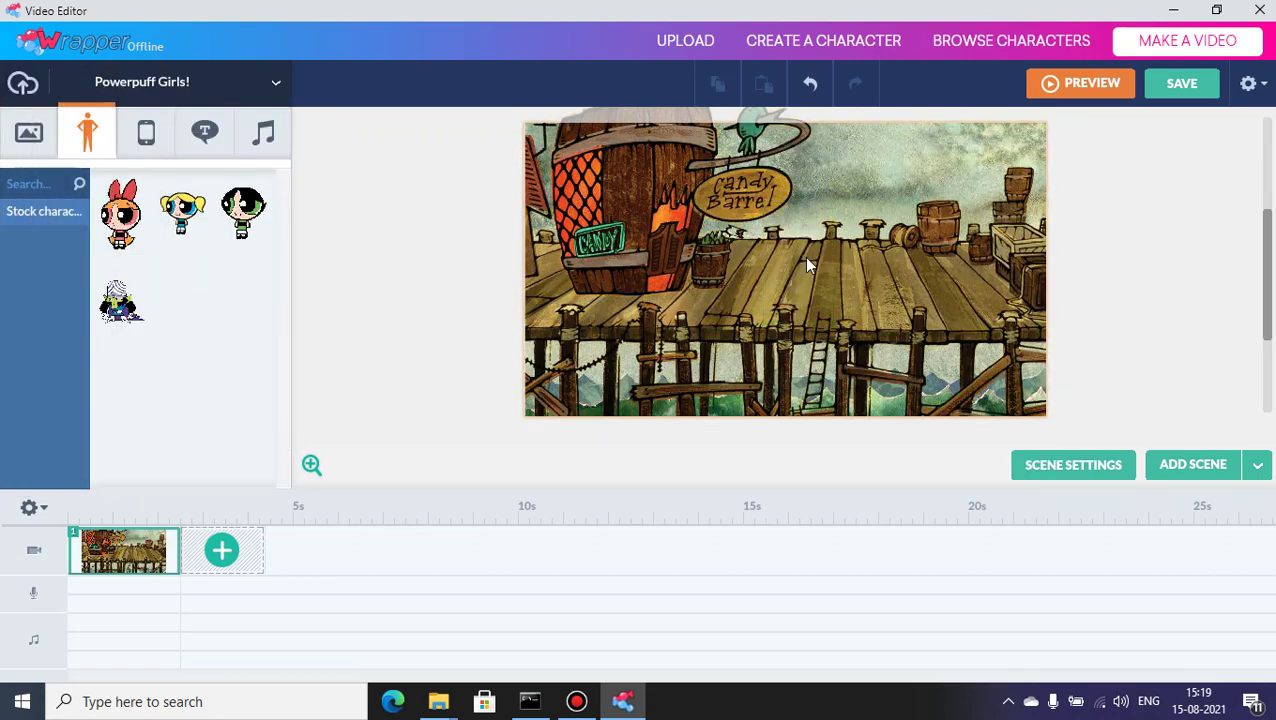
pyautogui.click(178, 82)
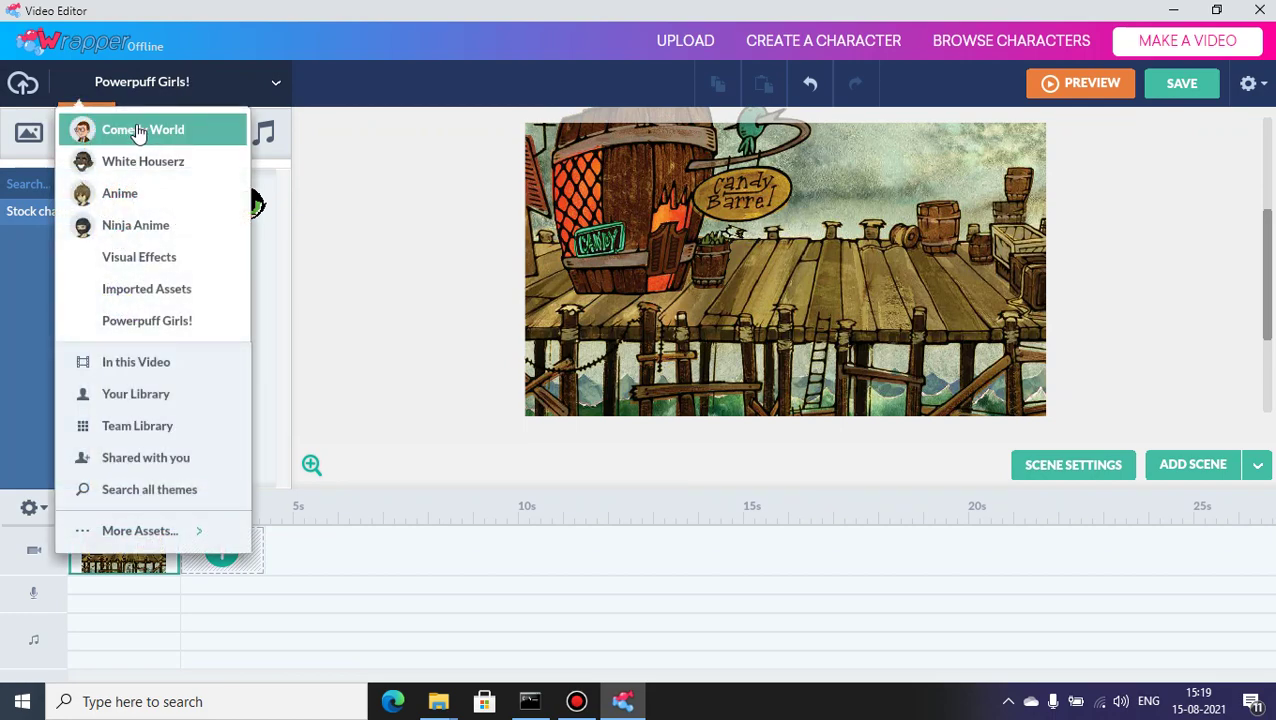
# Close the theme list and browse the Powerpuff Girls! props, including the head gear category.
pyautogui.click(302, 119)
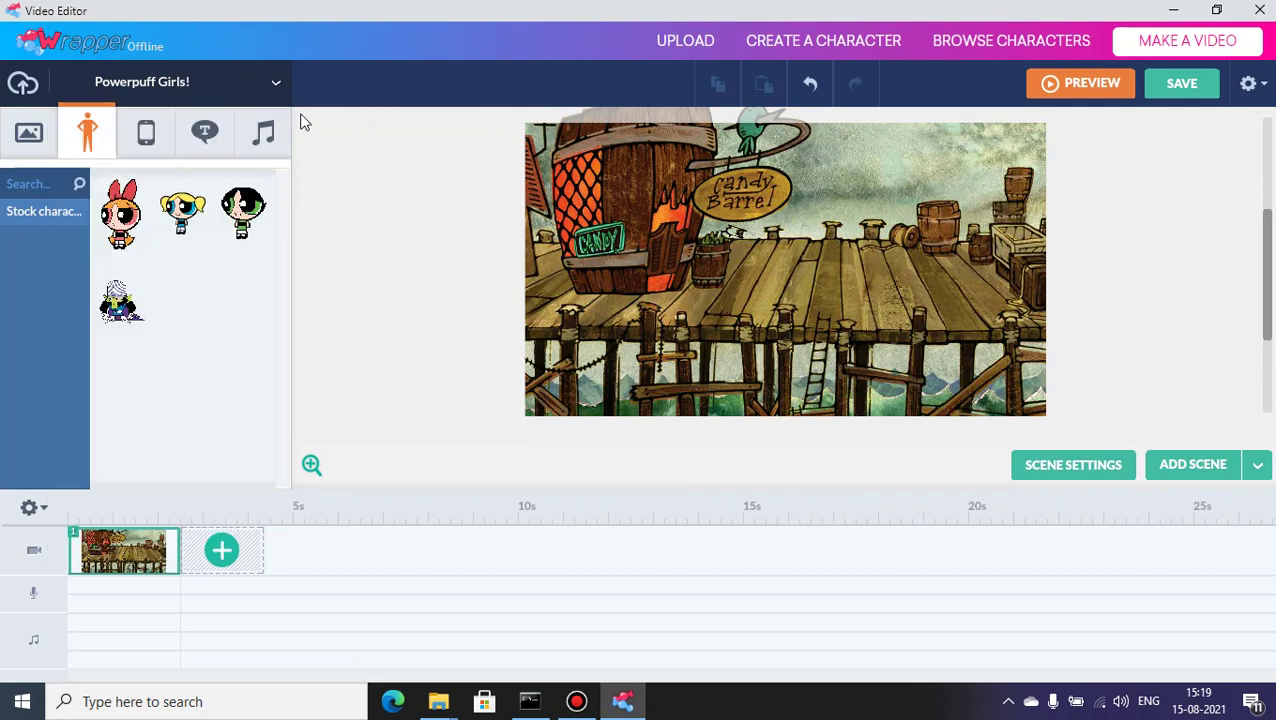
pyautogui.click(146, 135)
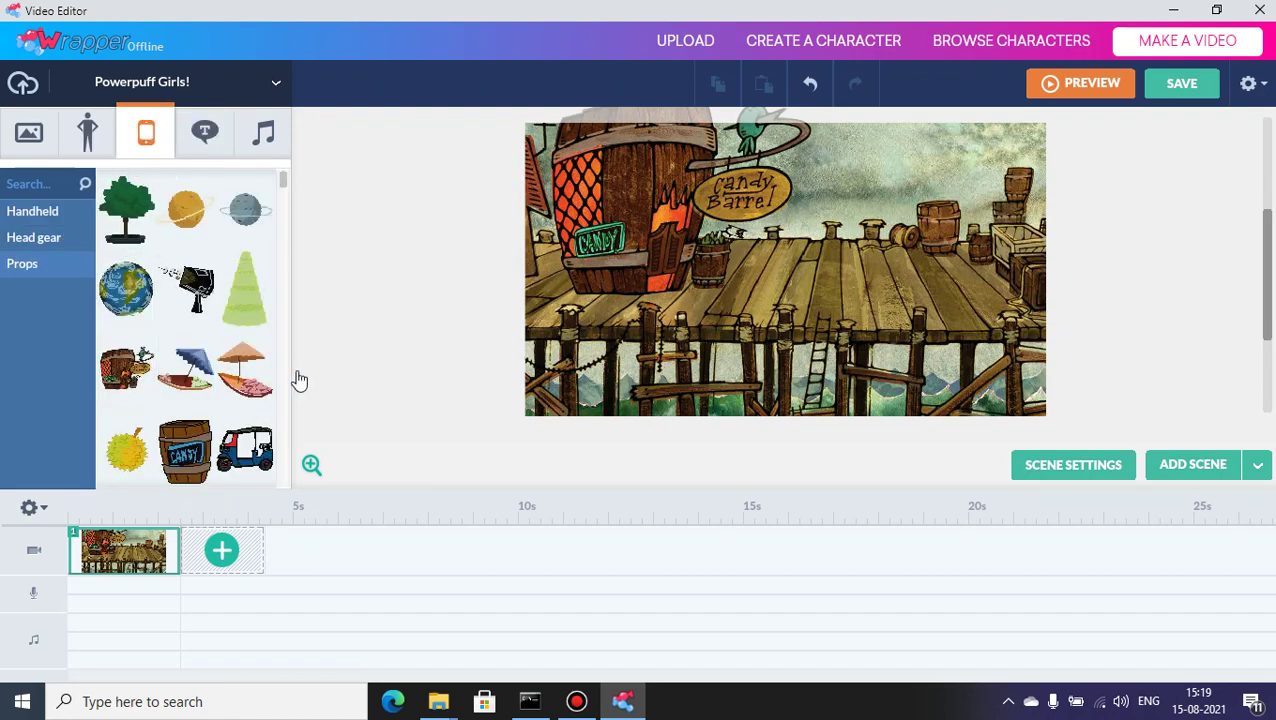
pyautogui.scroll(-1, 284, 192)
pyautogui.moveTo(284, 192); pyautogui.dragTo(327, 521)
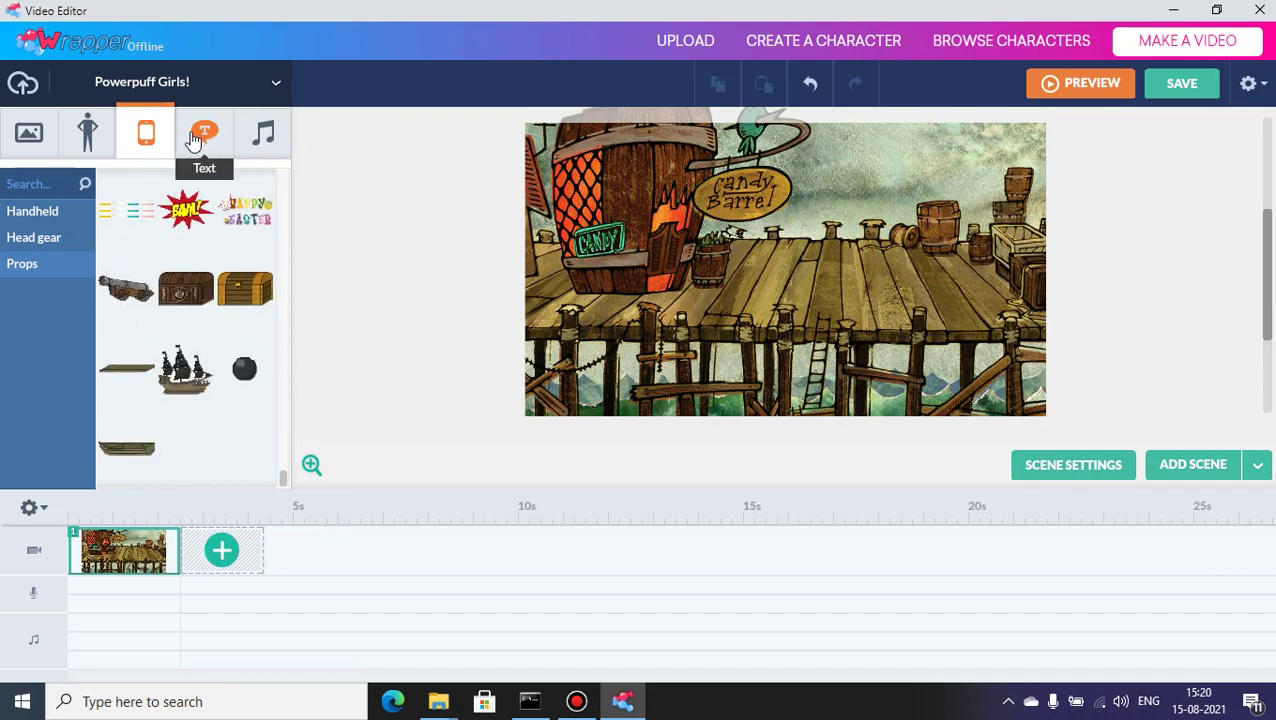
pyautogui.click(27, 237)
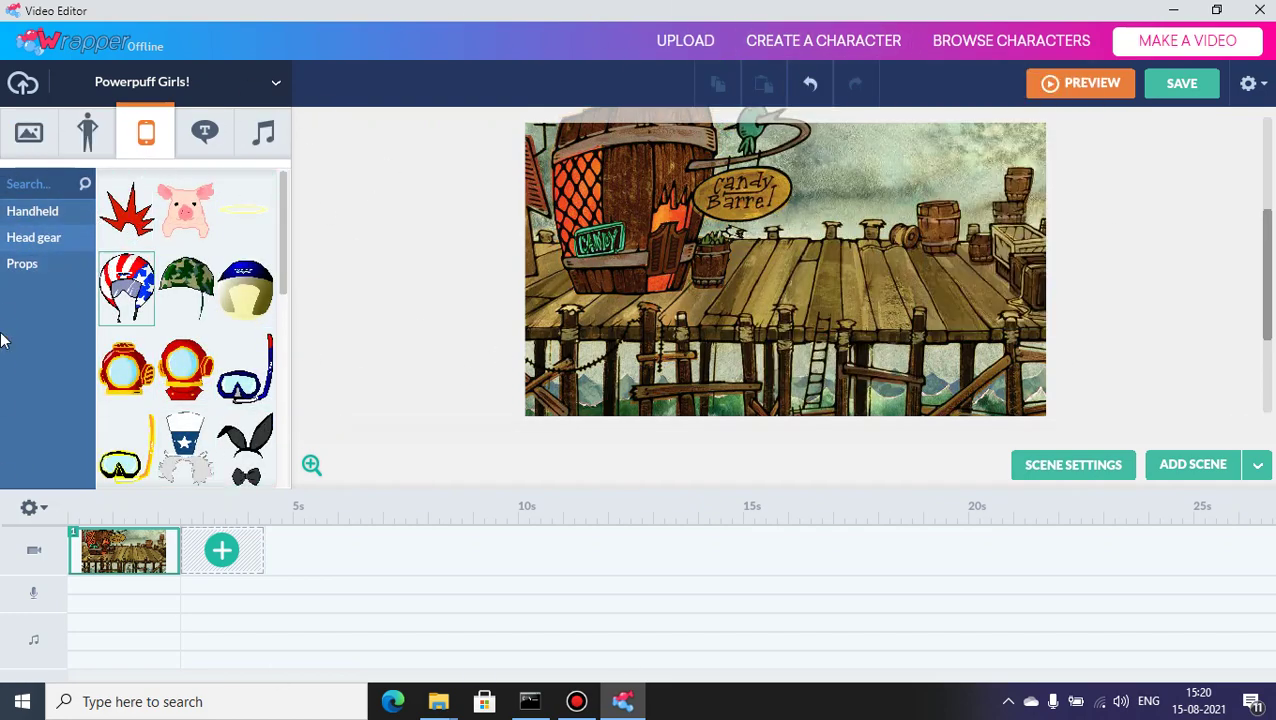
# Browse the theme's text styles, music tracks, and sound effects.
pyautogui.click(204, 132)
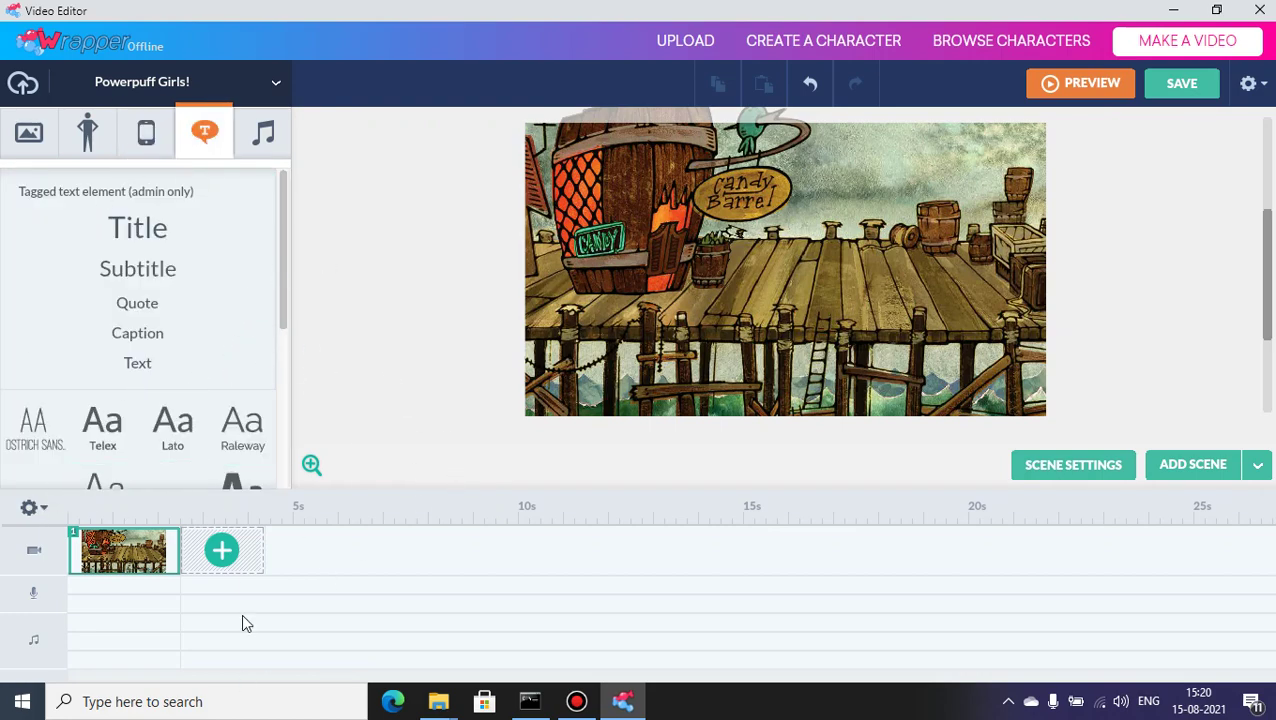
pyautogui.click(255, 133)
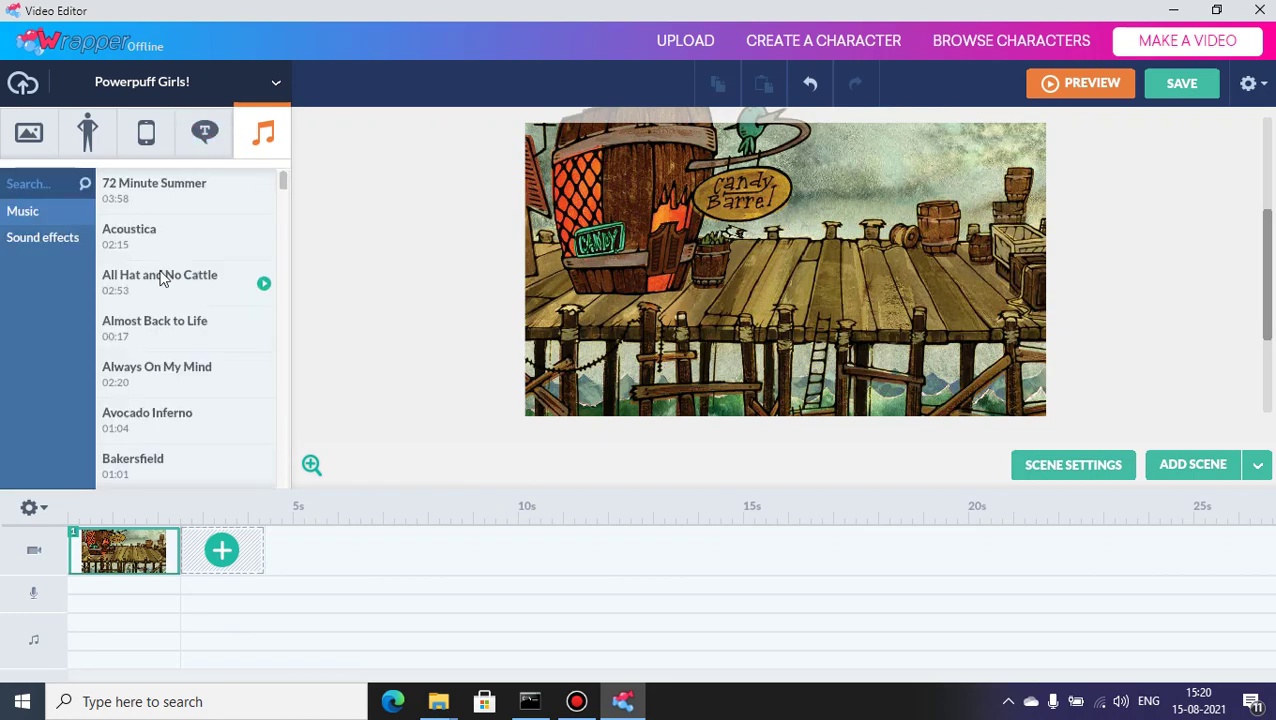
pyautogui.click(60, 234)
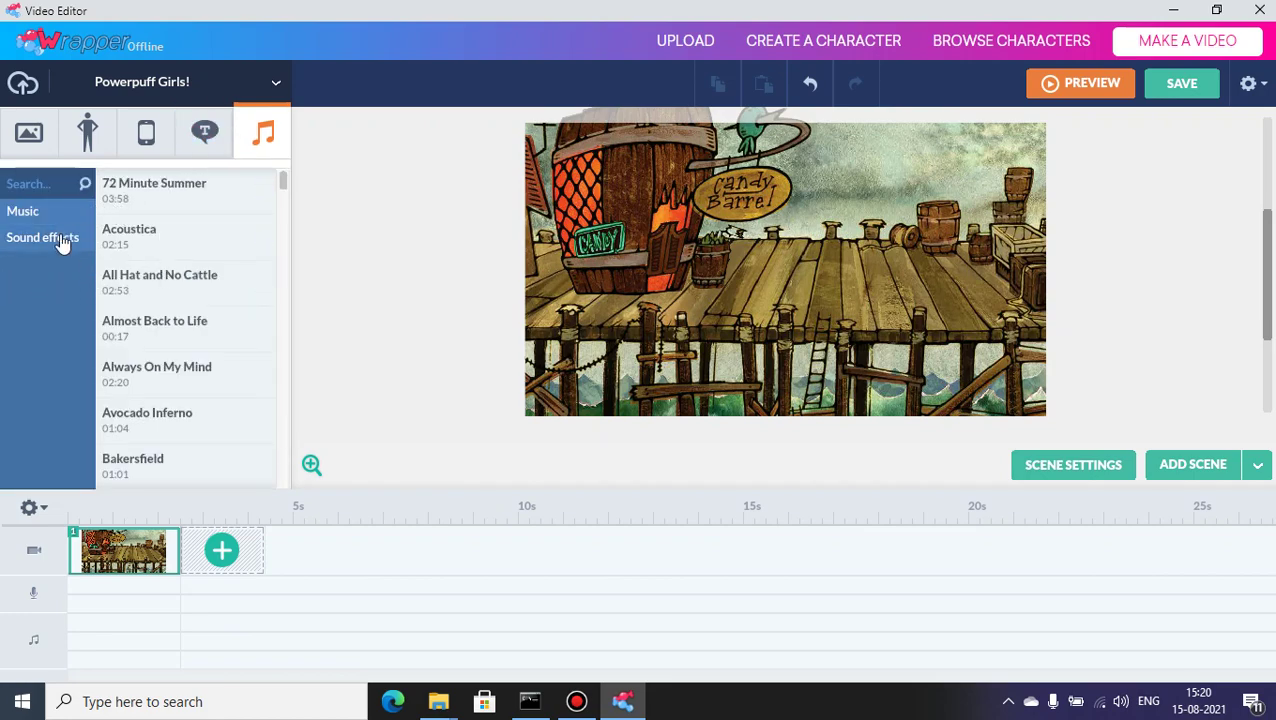
# Switch to the Politics & Celebrity theme and use its bar scene as the background.
pyautogui.click(272, 86)
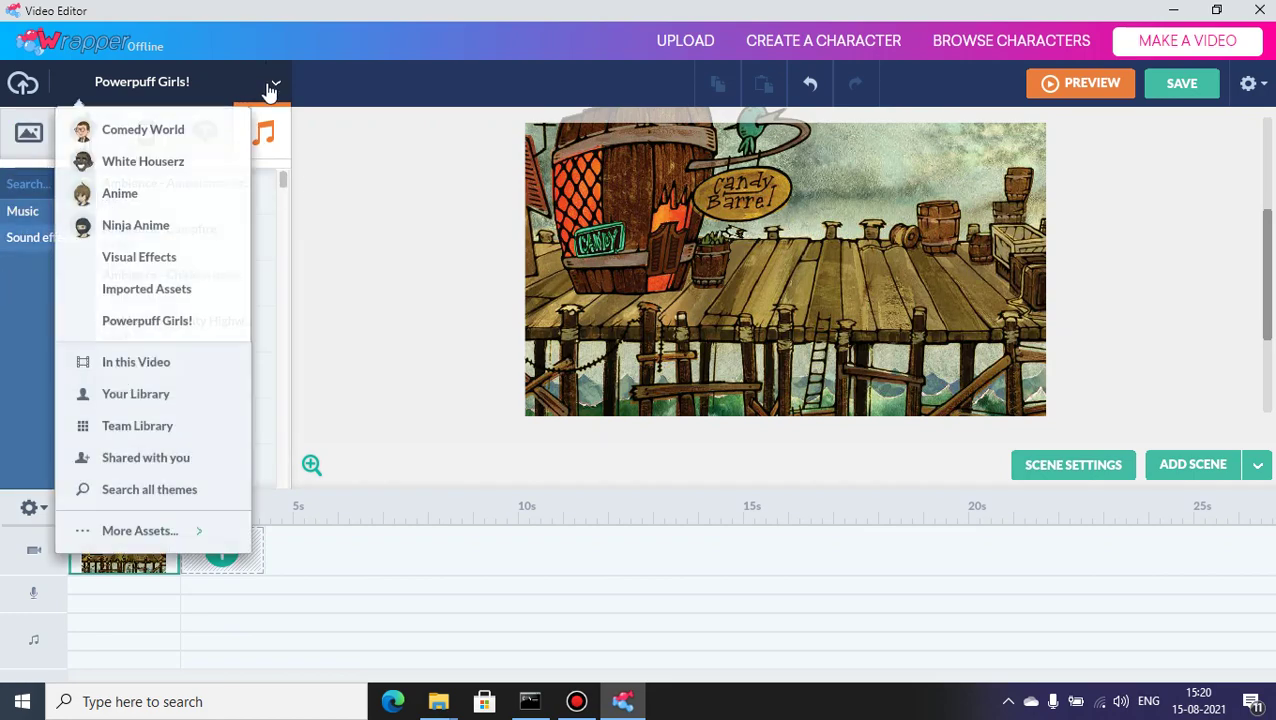
pyautogui.moveTo(110, 537)
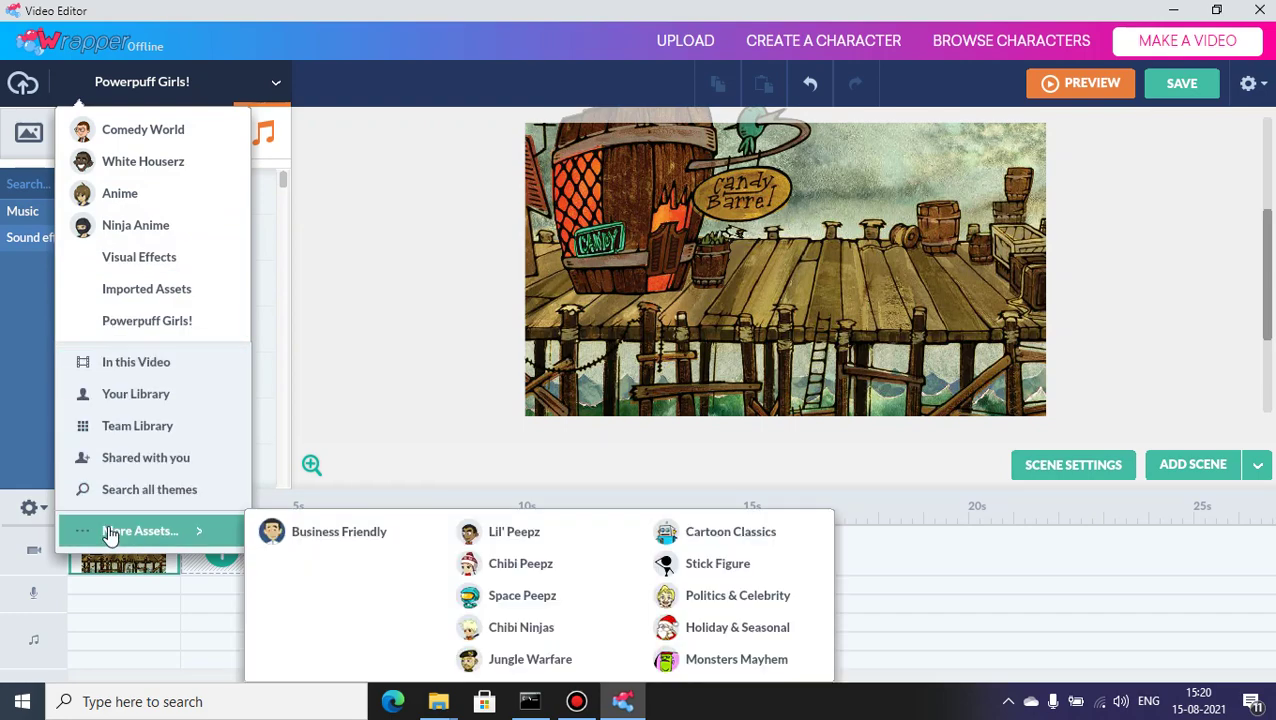
pyautogui.click(725, 609)
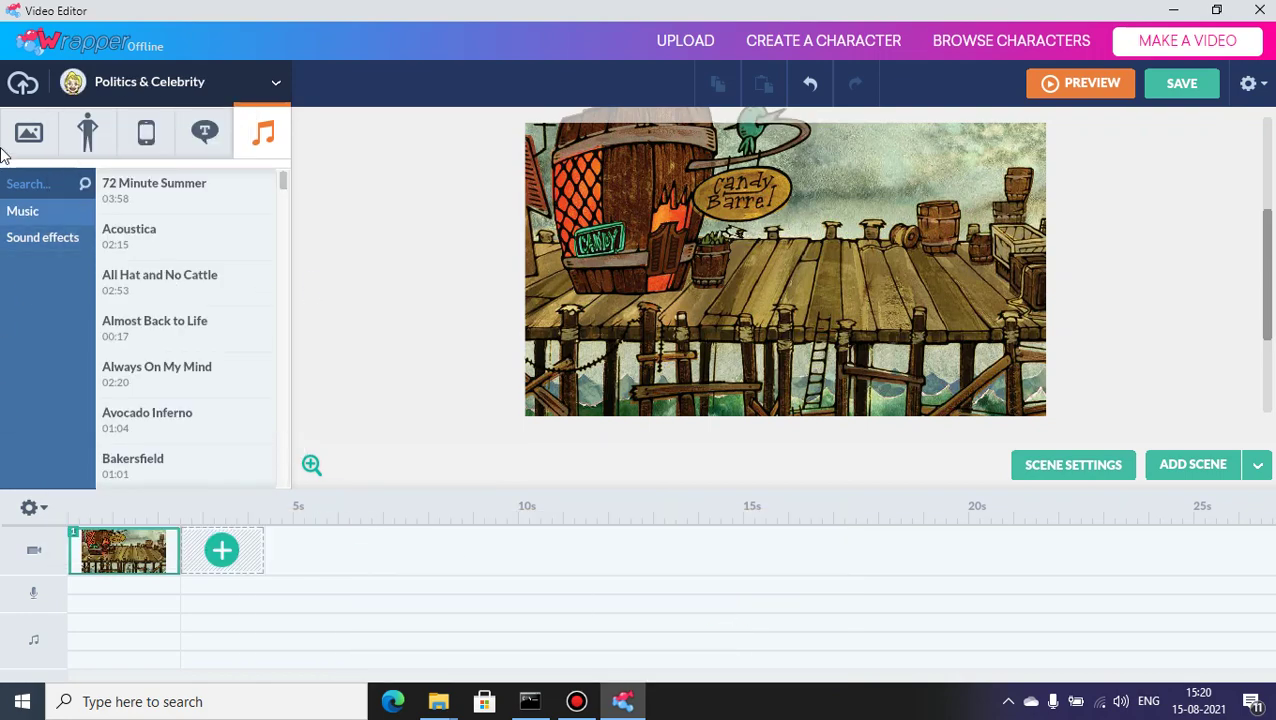
pyautogui.click(28, 131)
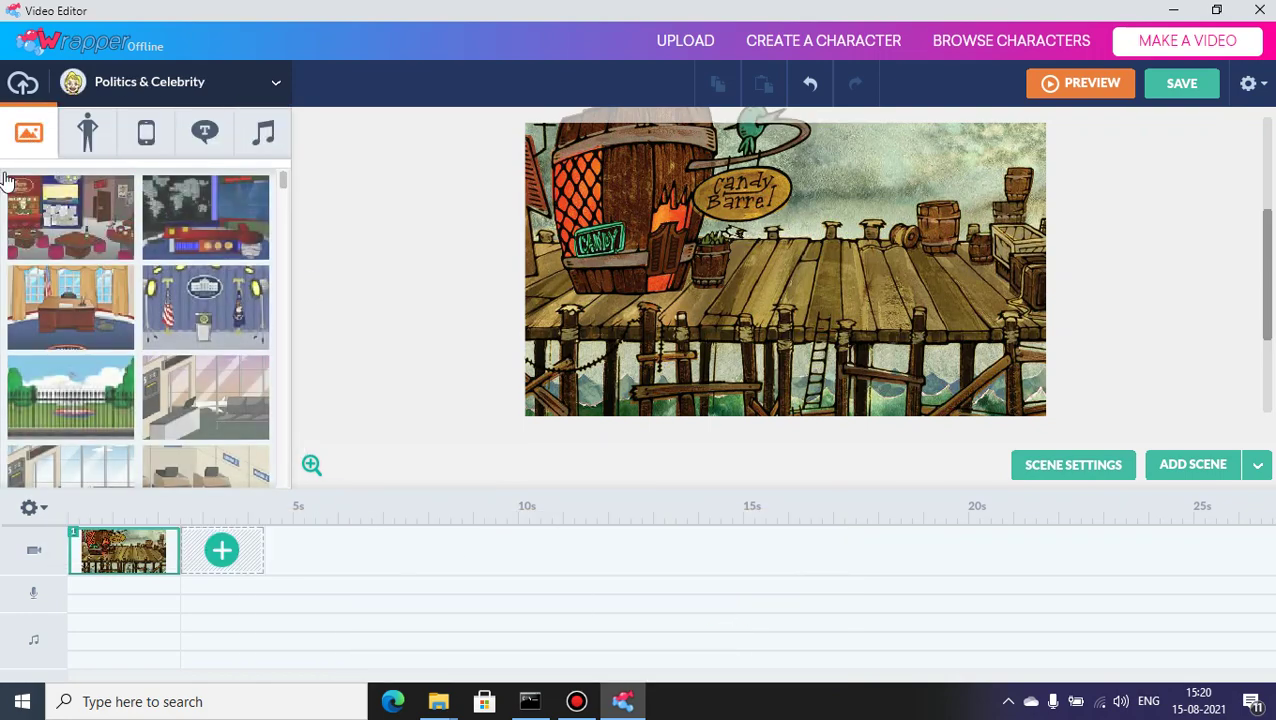
pyautogui.click(42, 213)
# Add and remove the blonde woman in a suit, then switch to the Holiday & Seasonal theme.
pyautogui.click(87, 131)
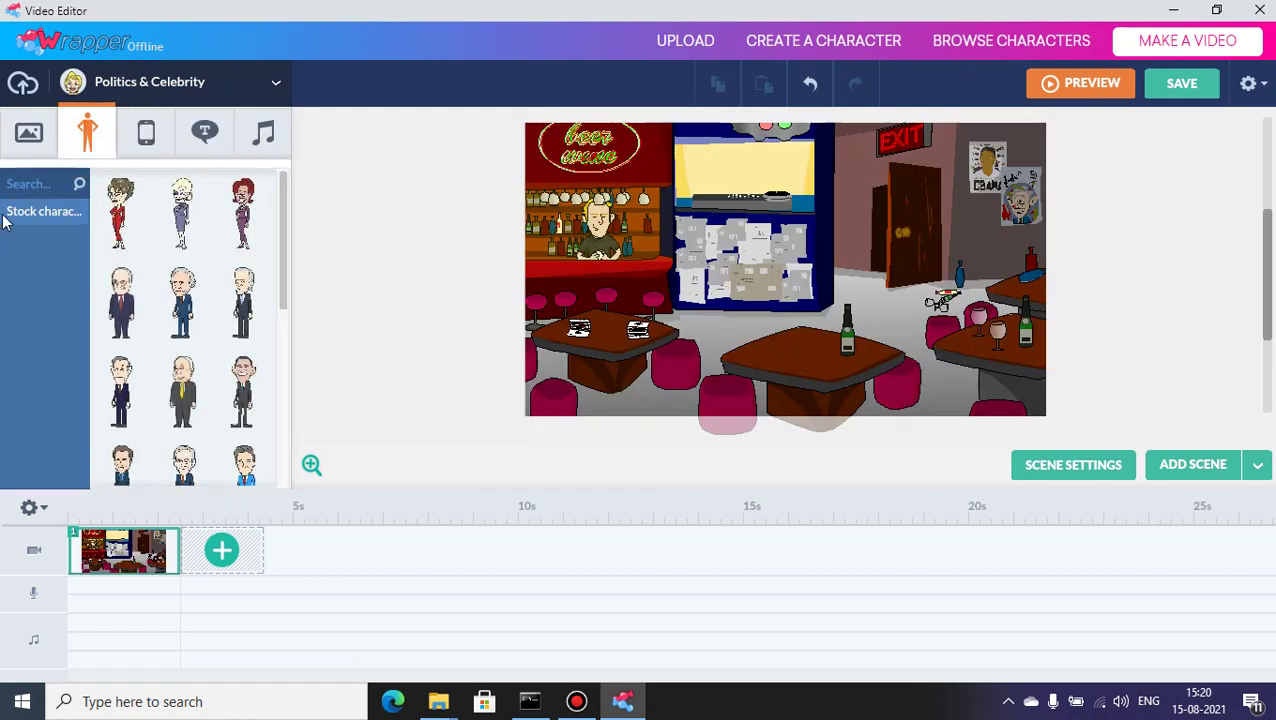
pyautogui.click(182, 213)
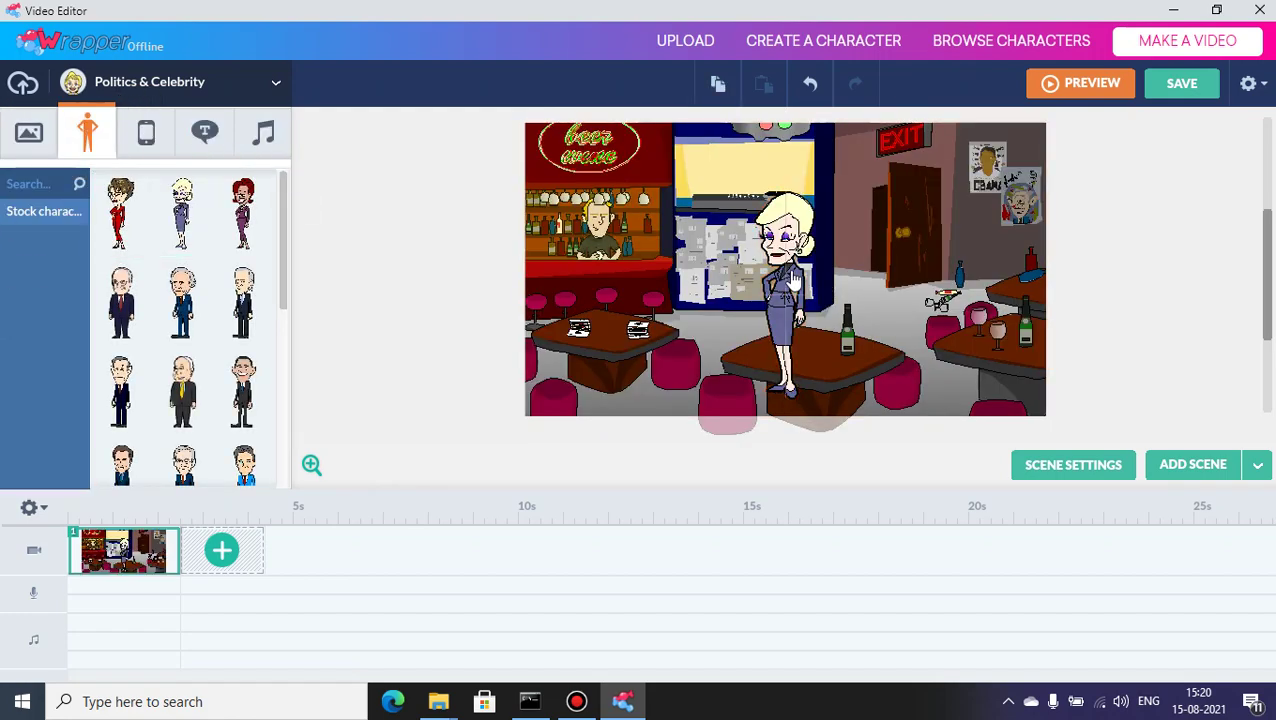
pyautogui.click(793, 283)
pyautogui.click(268, 122)
pyautogui.click(240, 91)
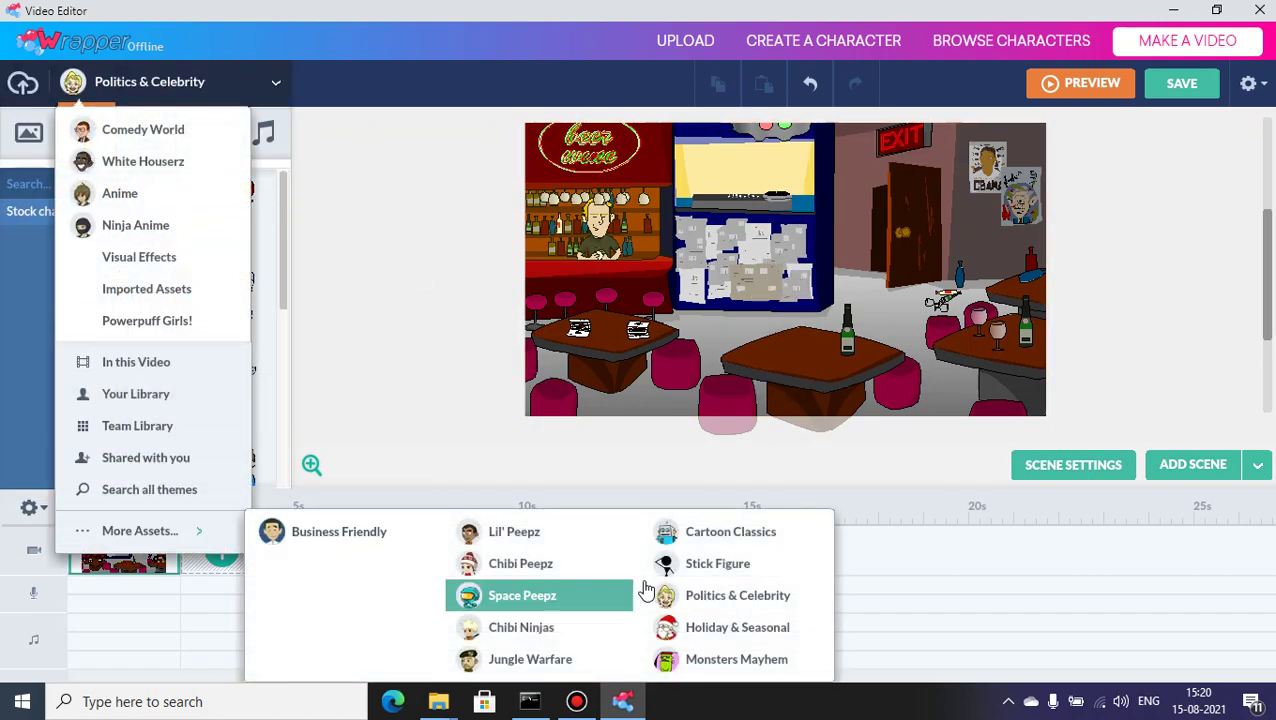
pyautogui.click(718, 630)
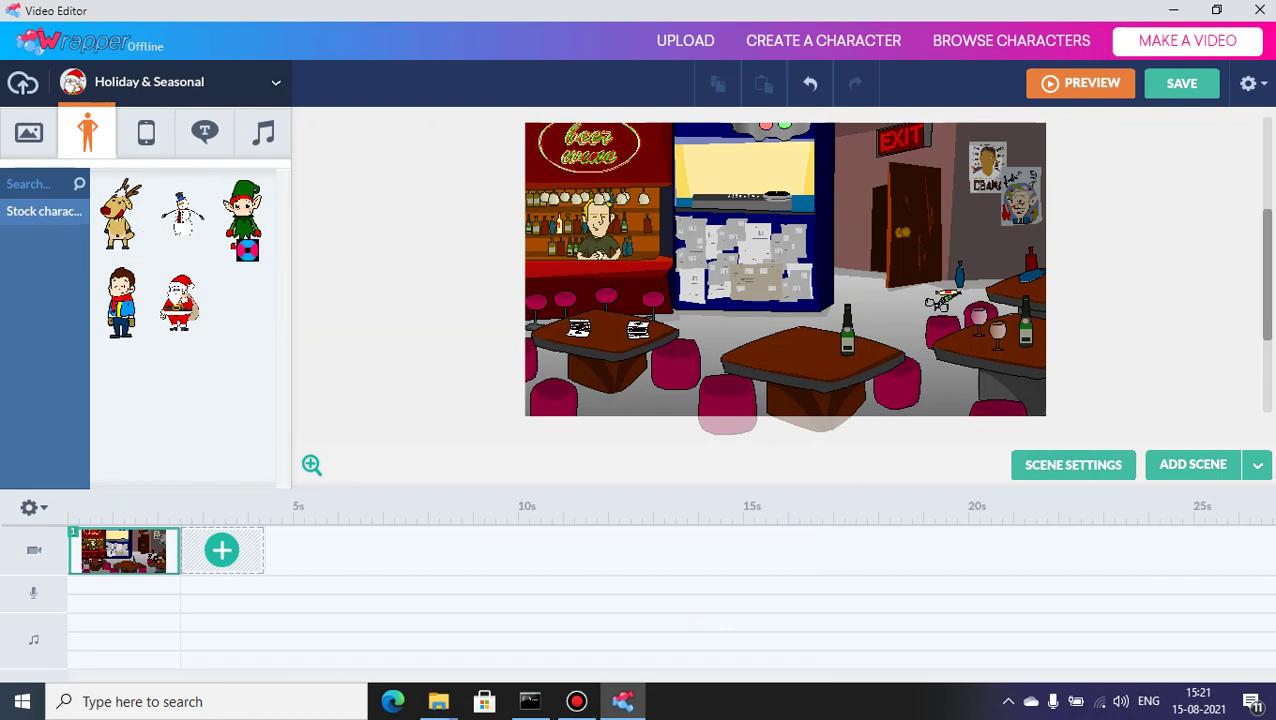
pyautogui.moveTo(250, 220); pyautogui.dragTo(825, 305)
pyautogui.click(825, 305)
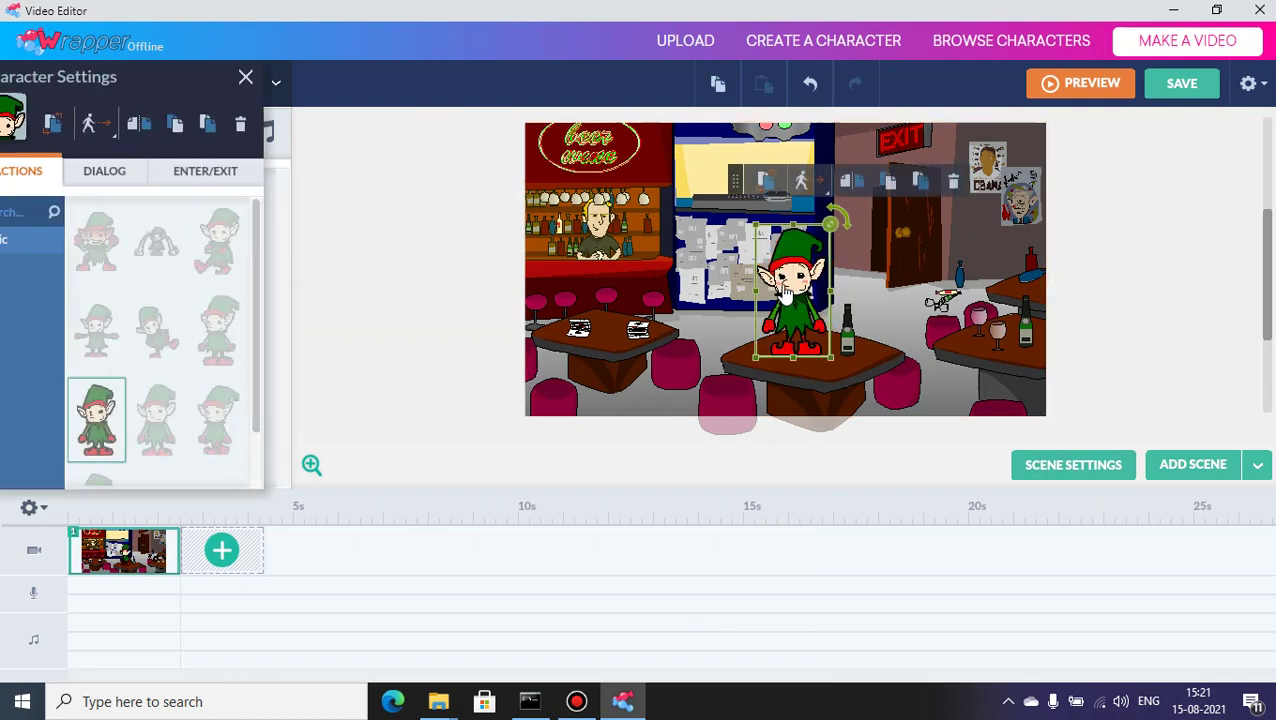
pyautogui.press('Delete')
pyautogui.click(231, 85)
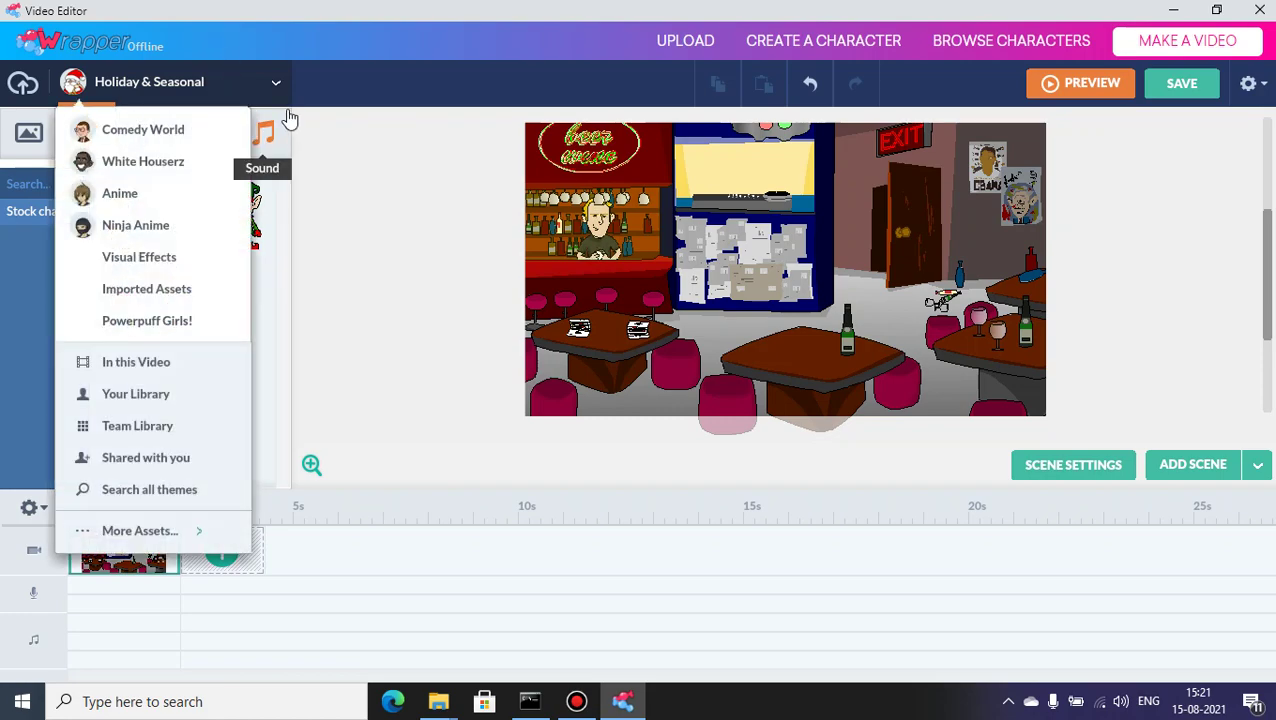
pyautogui.moveTo(162, 532)
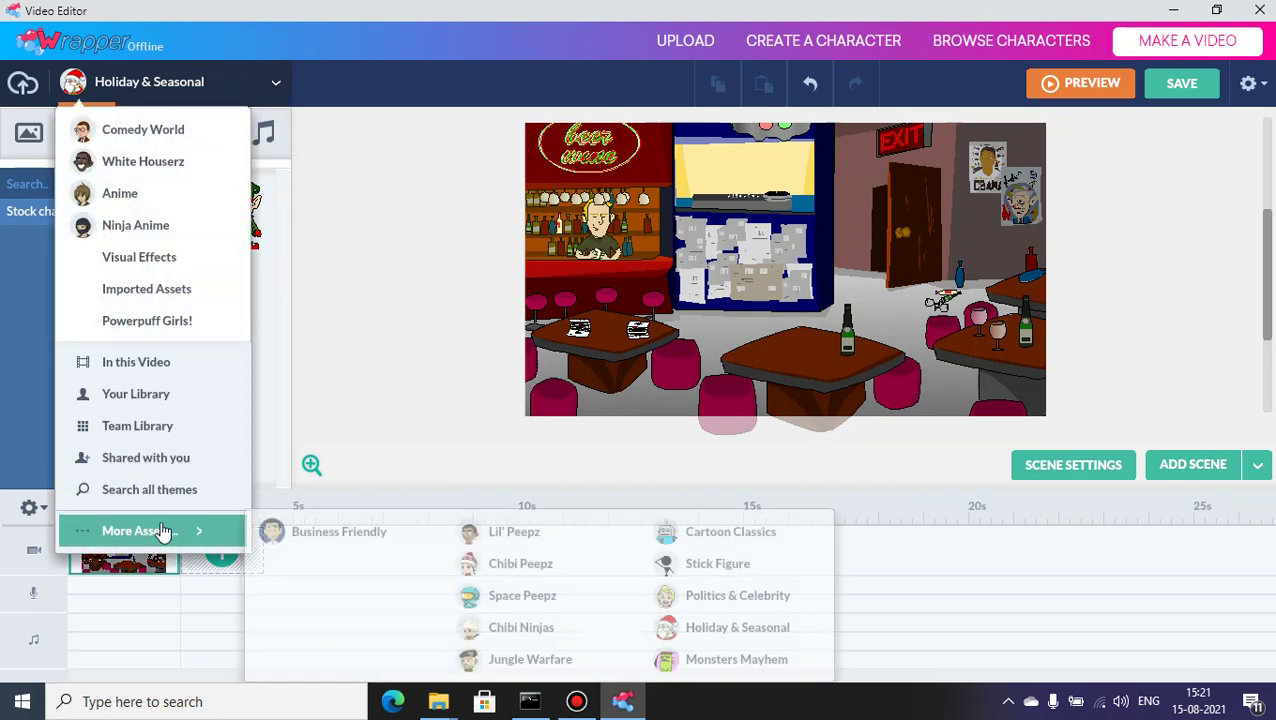
pyautogui.click(305, 345)
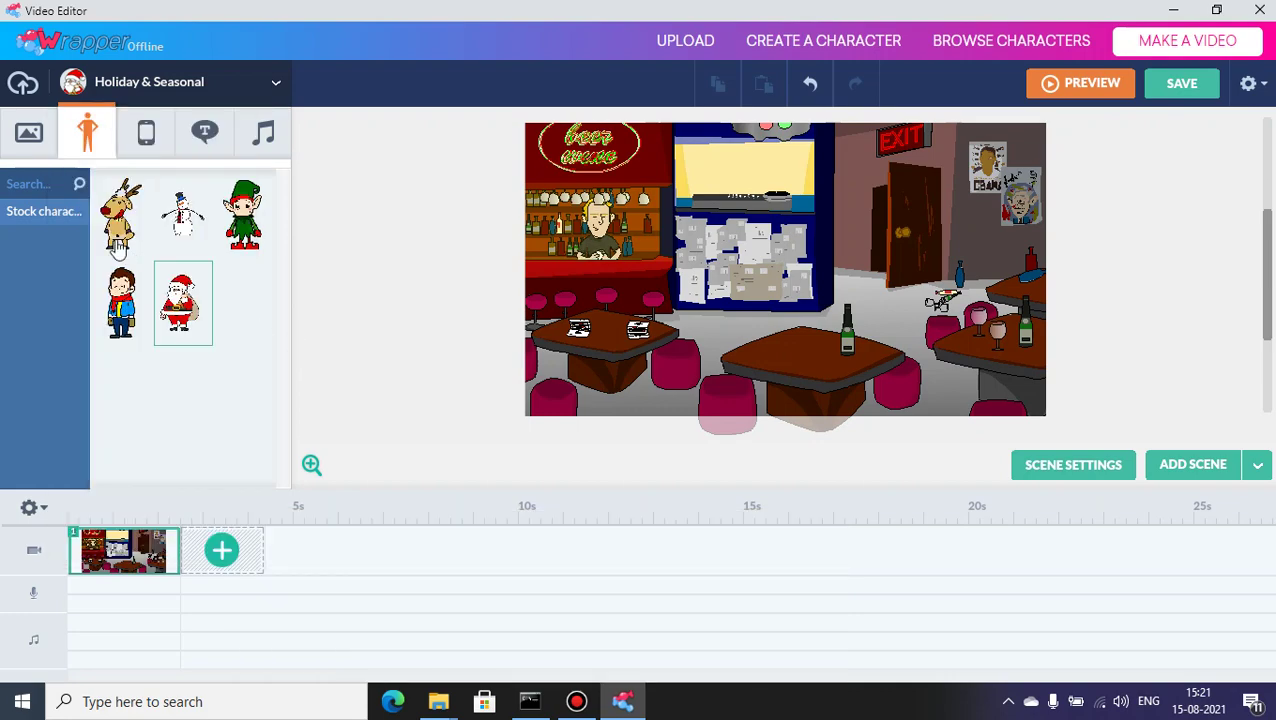
pyautogui.click(165, 320)
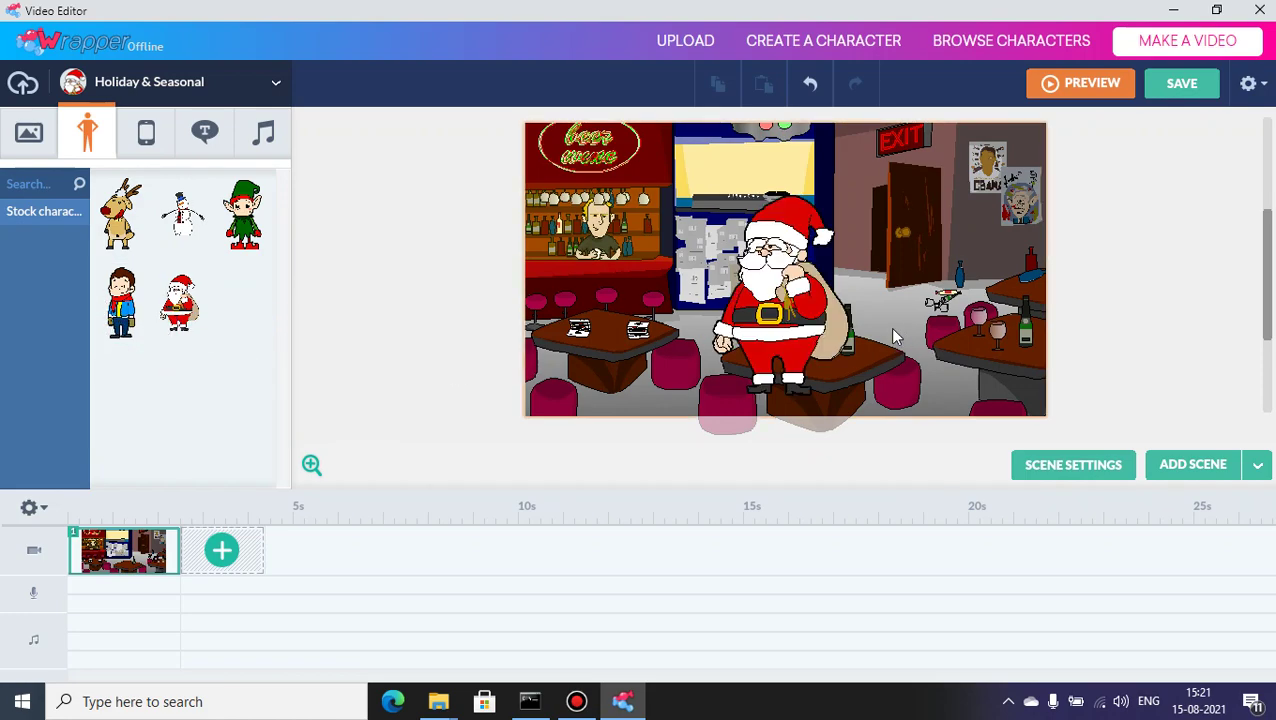
pyautogui.click(770, 278)
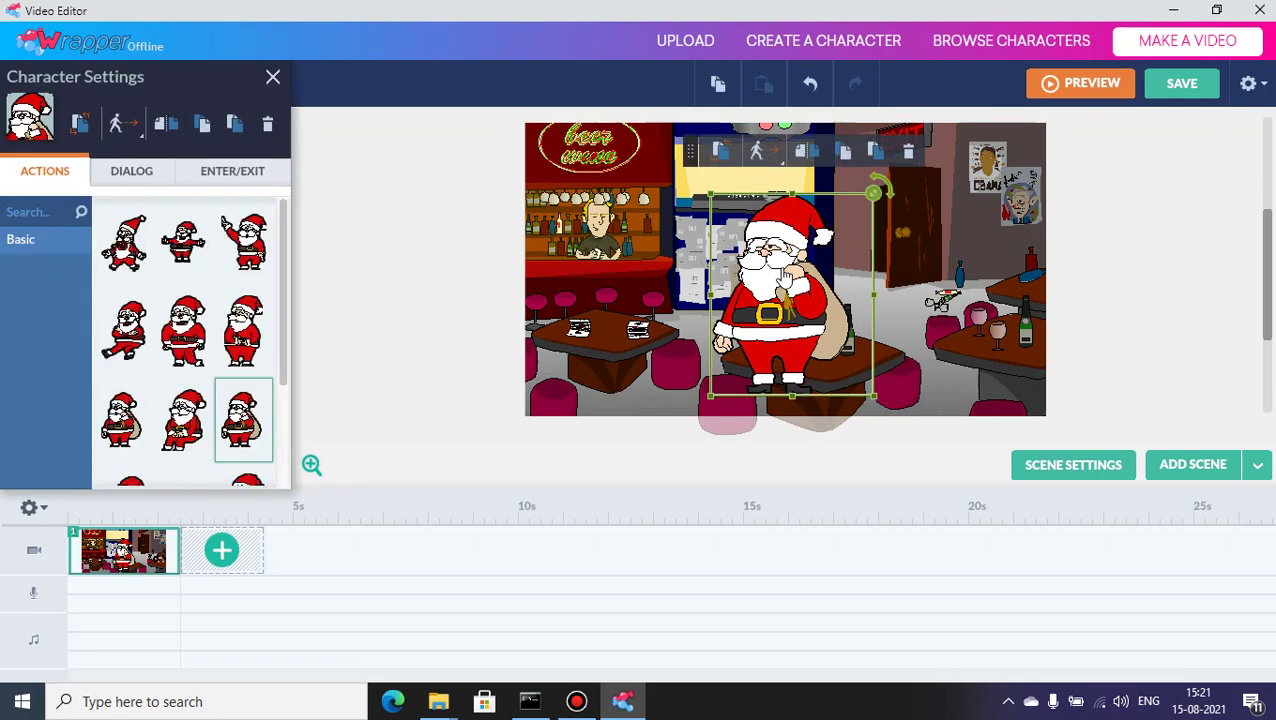
pyautogui.press('Delete')
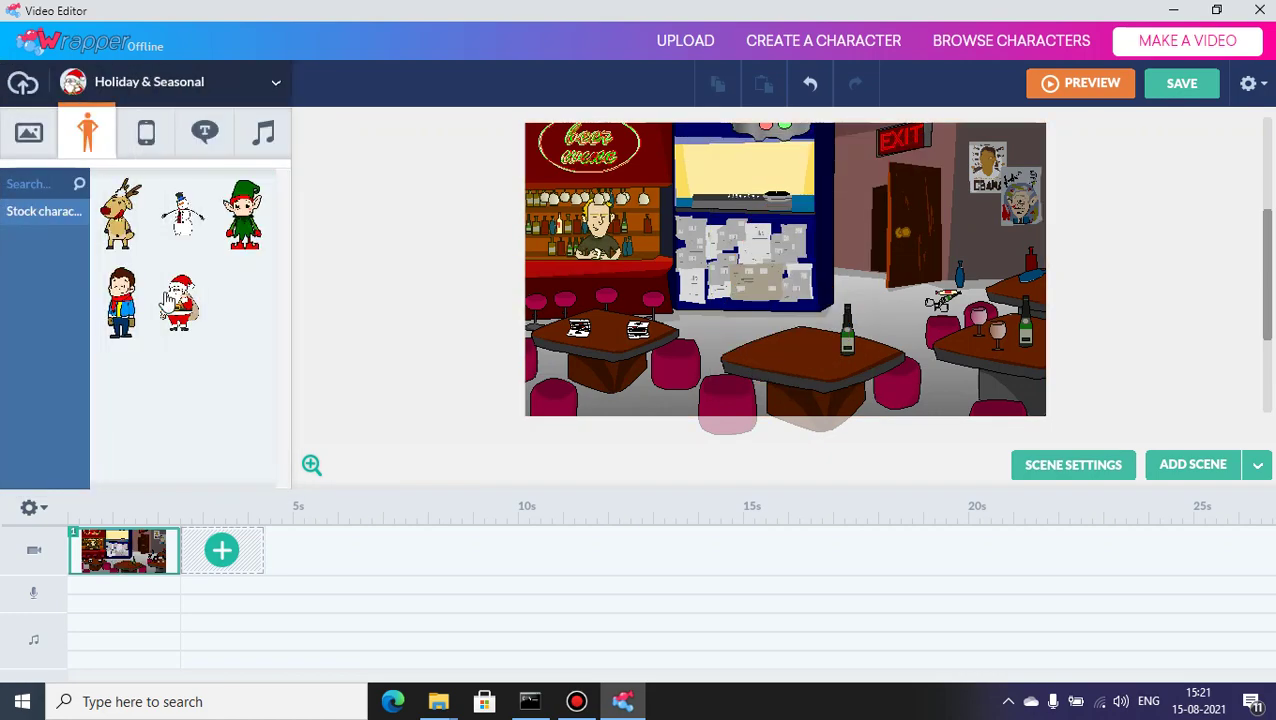
pyautogui.click(167, 300)
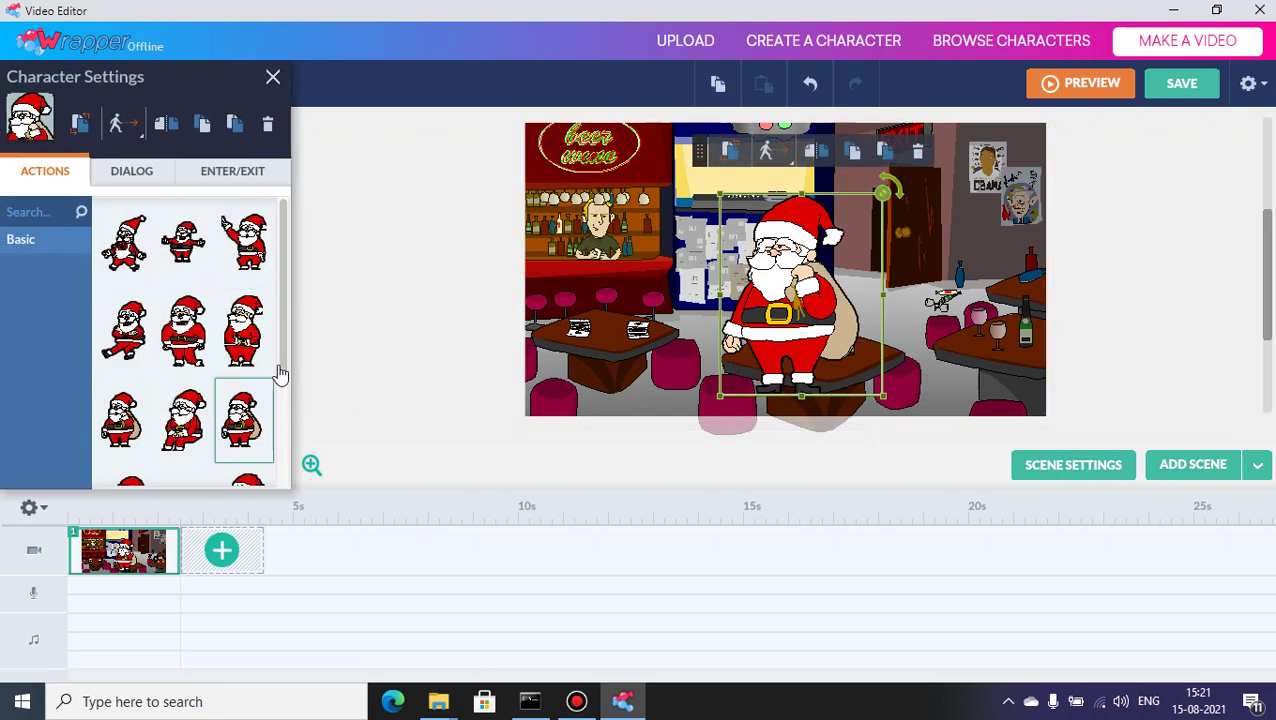
pyautogui.scroll(-3, 281, 373)
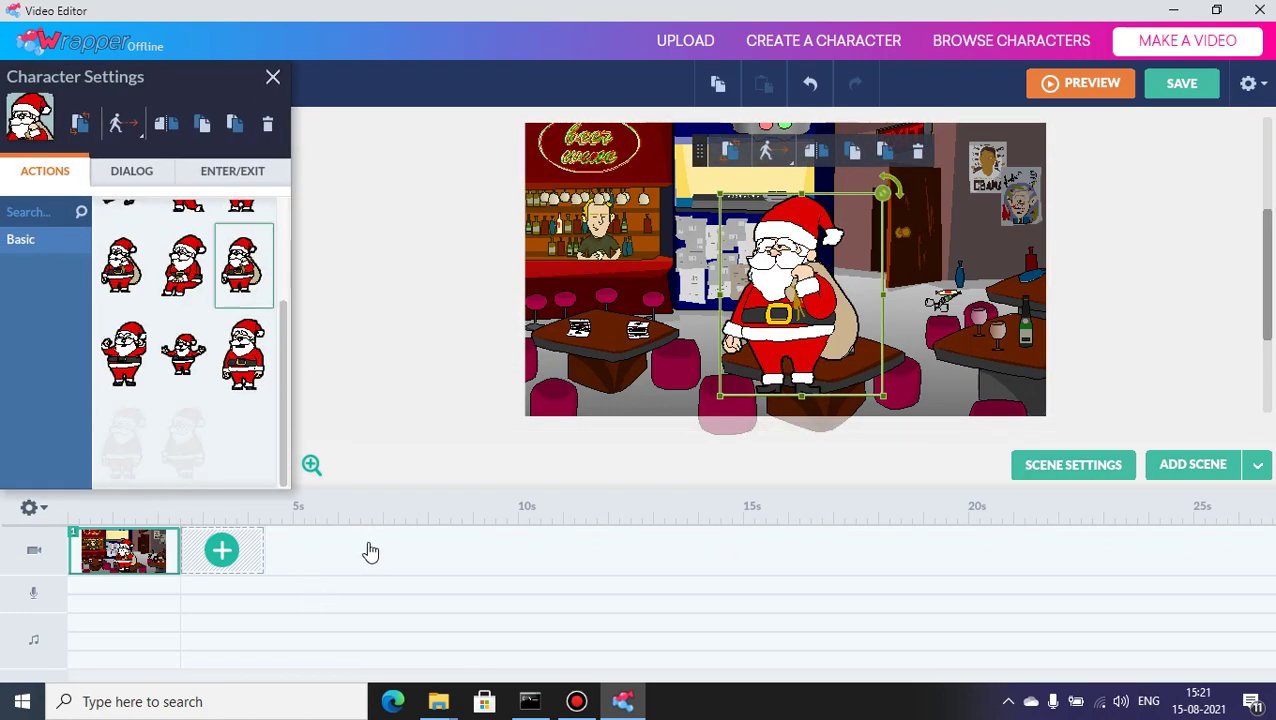
pyautogui.scroll(3, 285, 300)
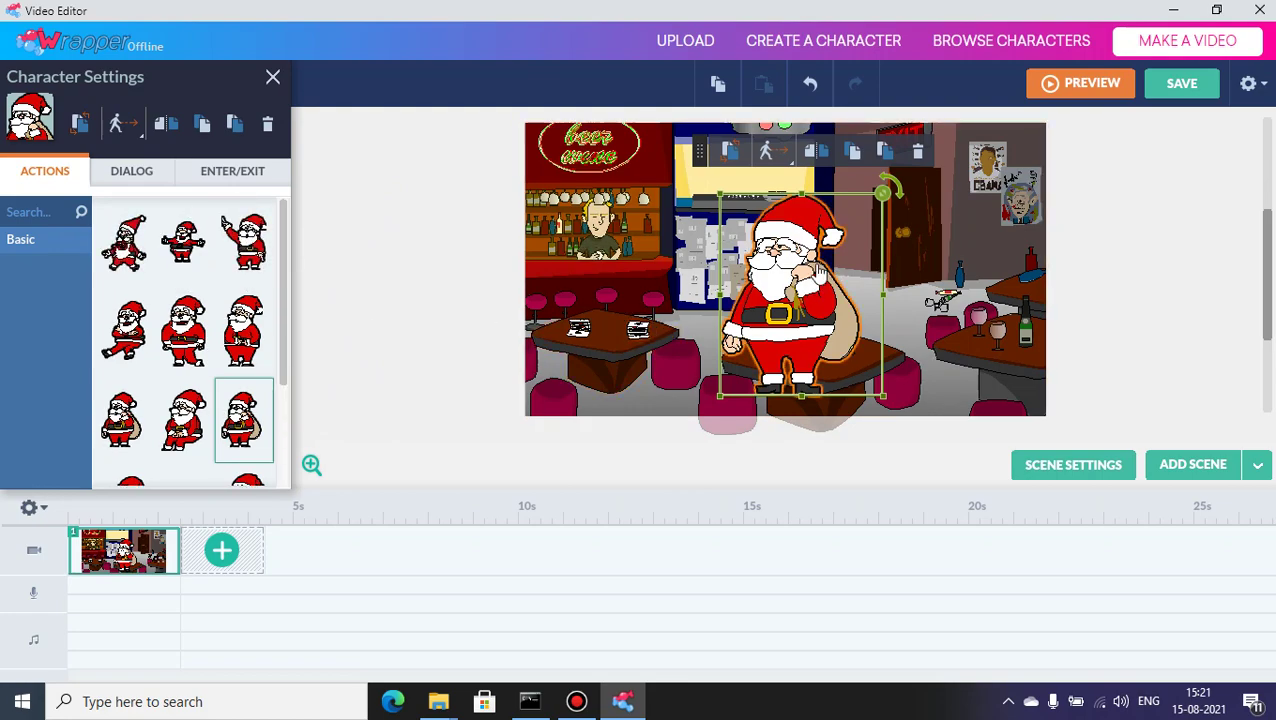
pyautogui.click(917, 150)
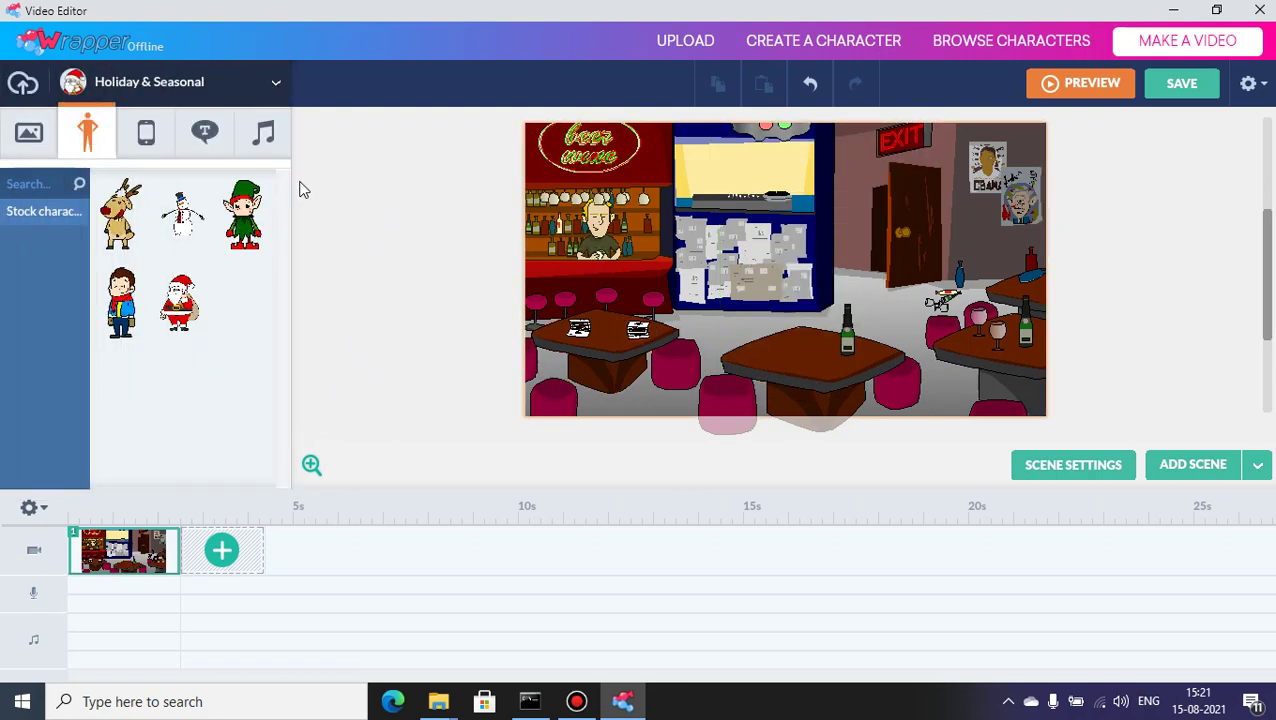
# Switch to the Monsters Mayhem theme and apply its graveyard template to the scene.
pyautogui.click(237, 97)
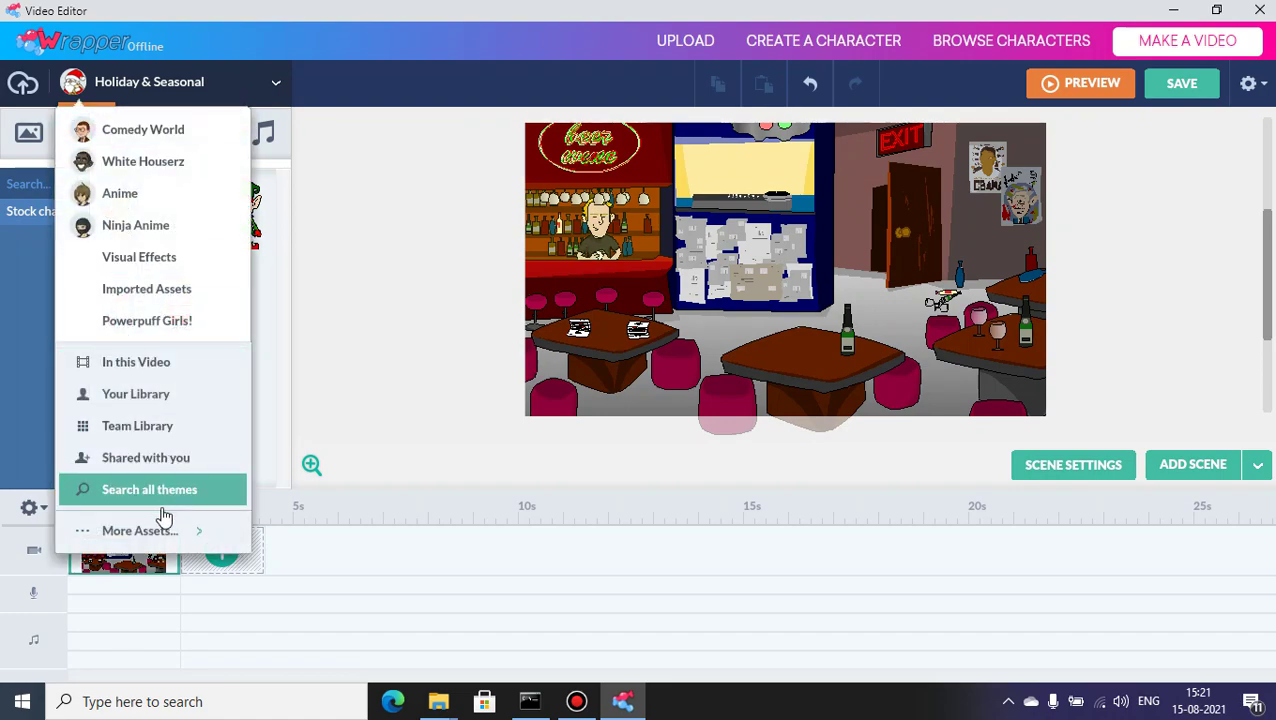
pyautogui.moveTo(160, 537)
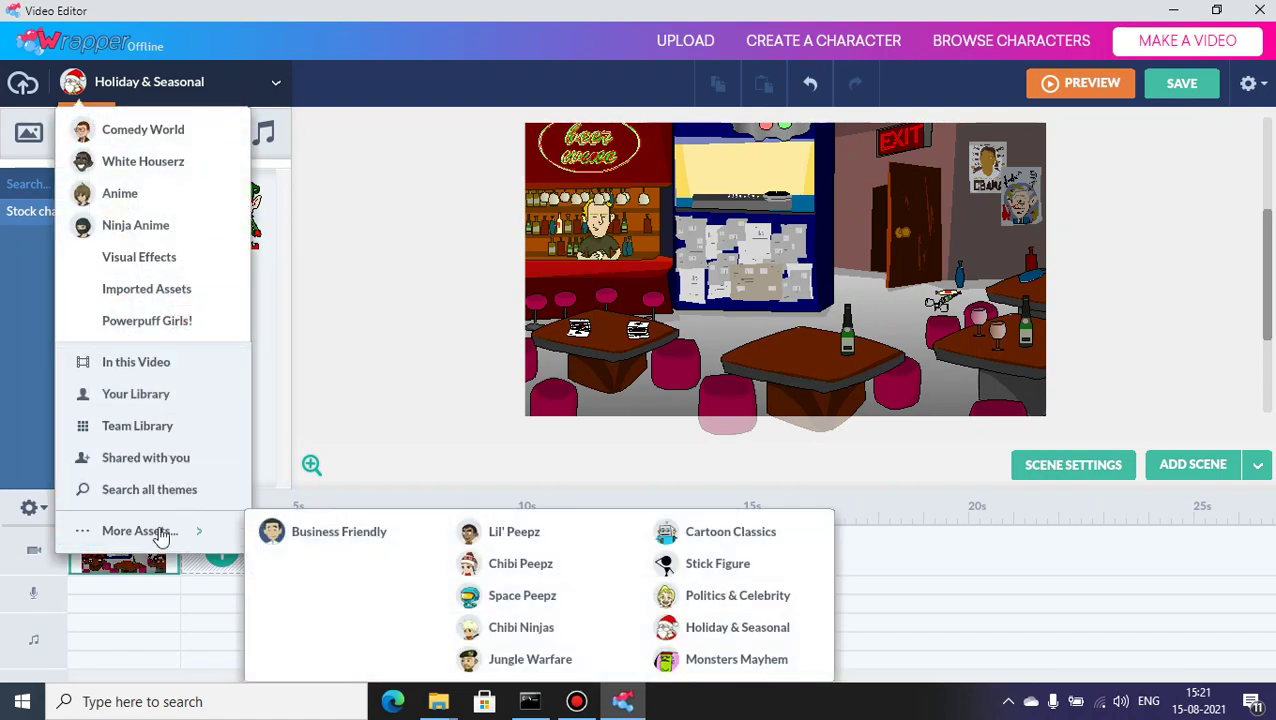
pyautogui.click(681, 659)
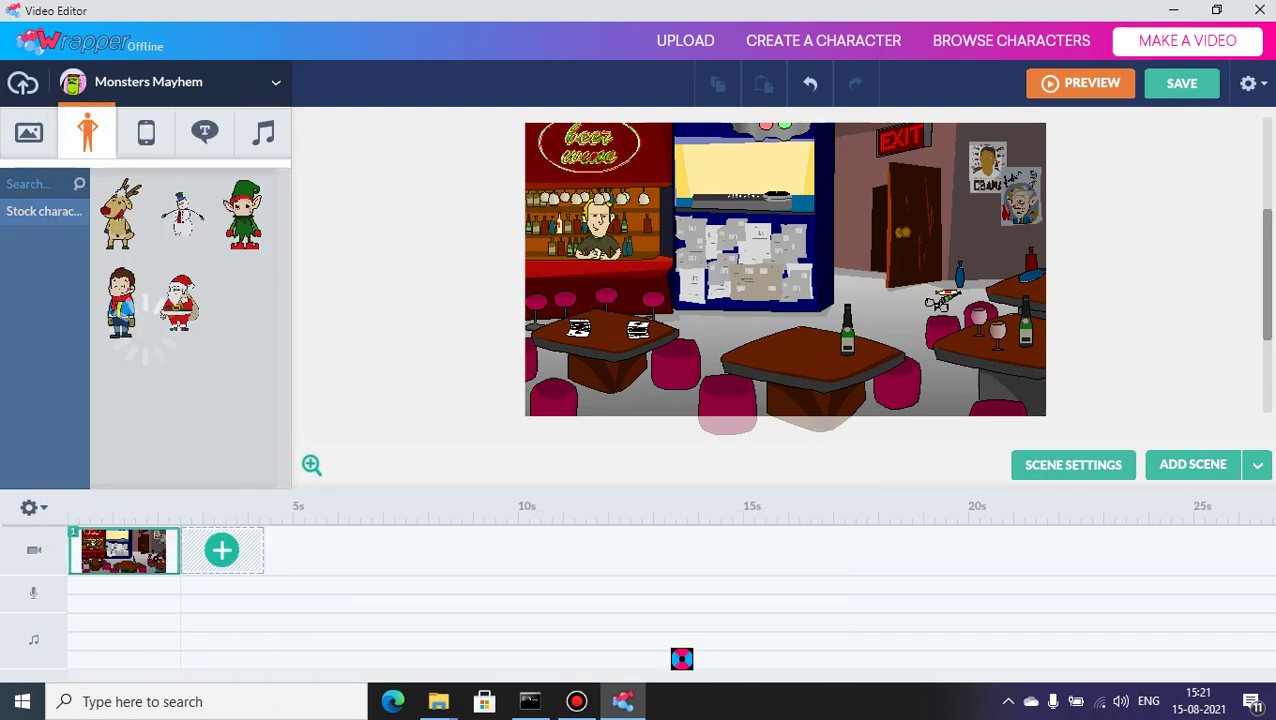
pyautogui.click(30, 148)
pyautogui.click(71, 228)
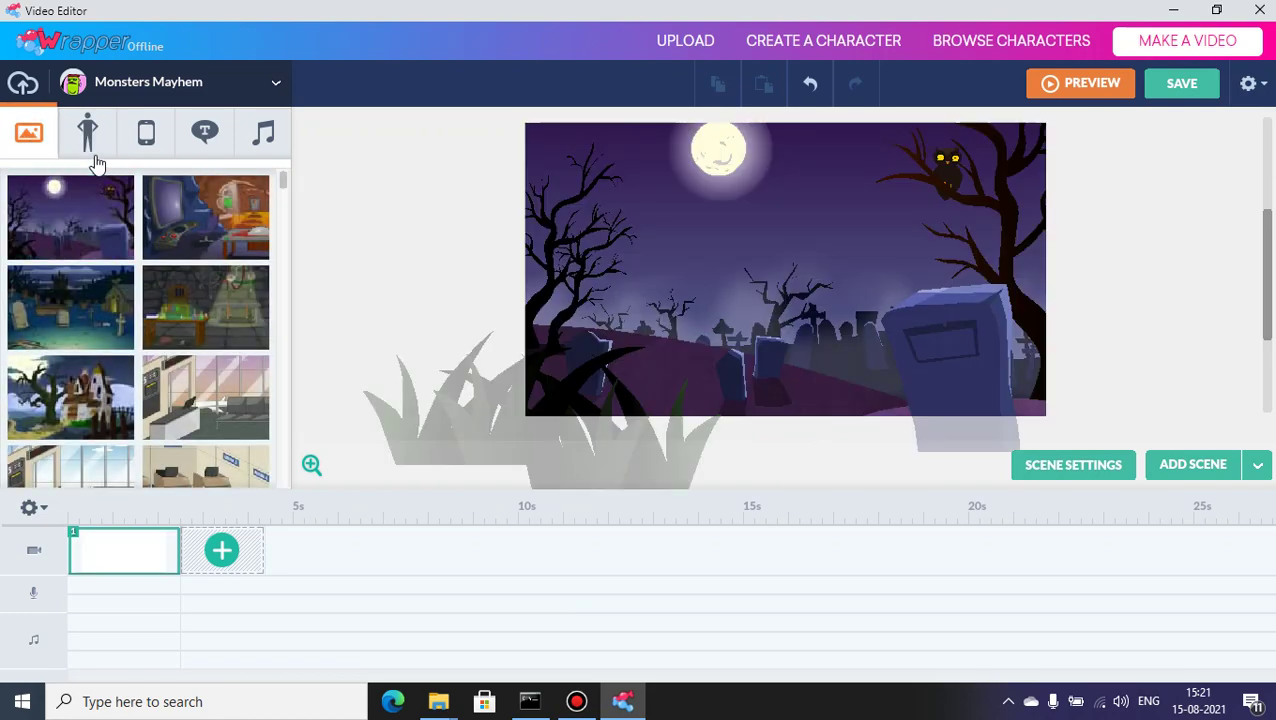
# Try the red-haired, Frankenstein and Bride characters in the scene, deleting each one afterwards.
pyautogui.click(93, 155)
pyautogui.click(121, 214)
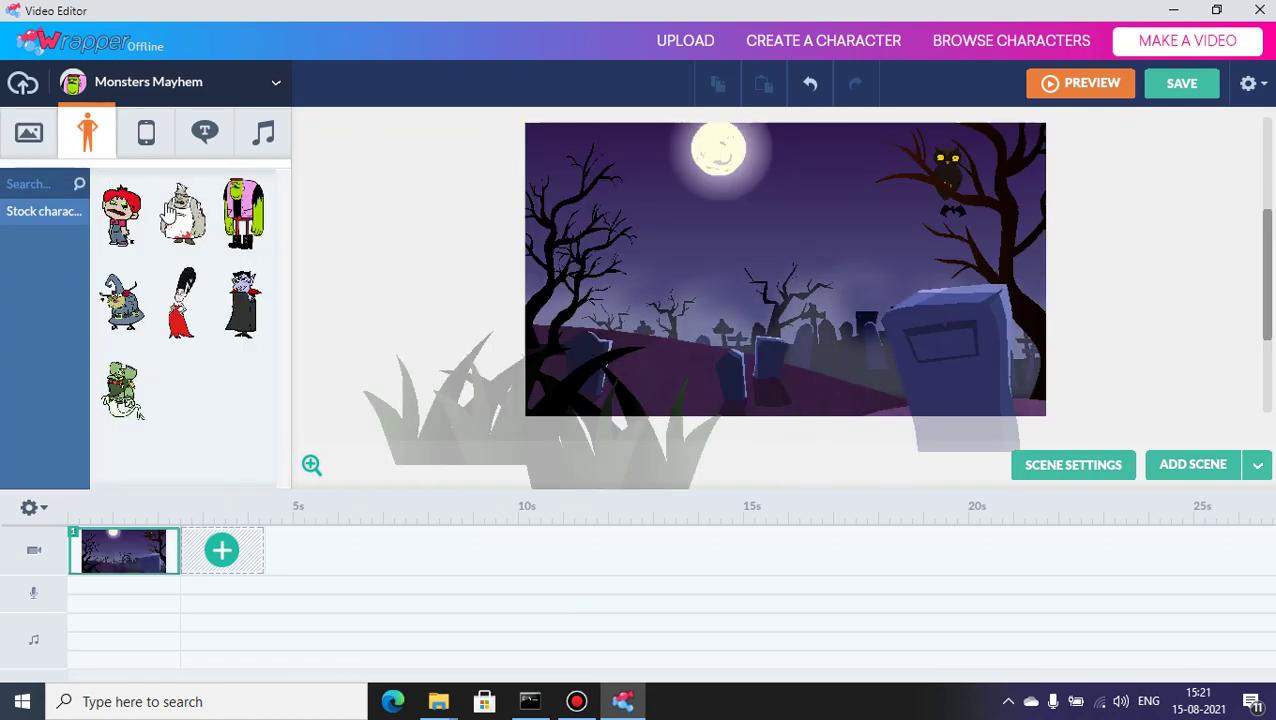
pyautogui.click(775, 283)
pyautogui.press('Delete')
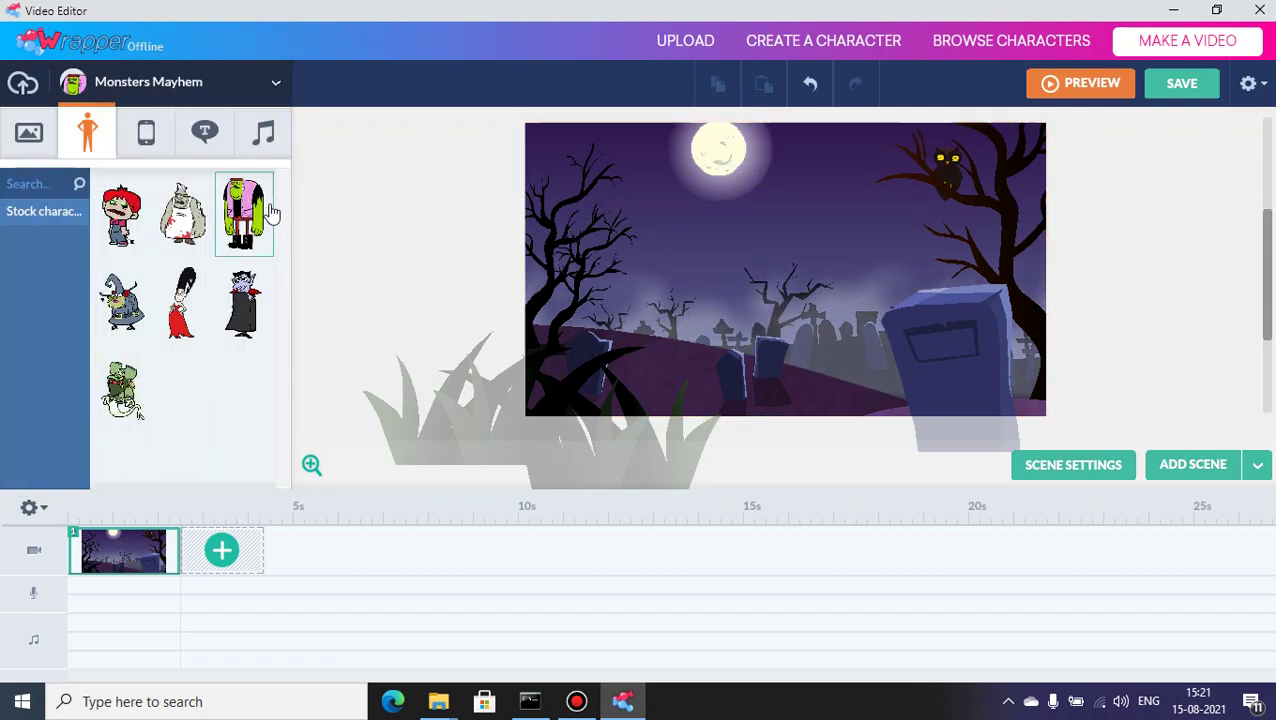
pyautogui.click(271, 214)
pyautogui.click(762, 275)
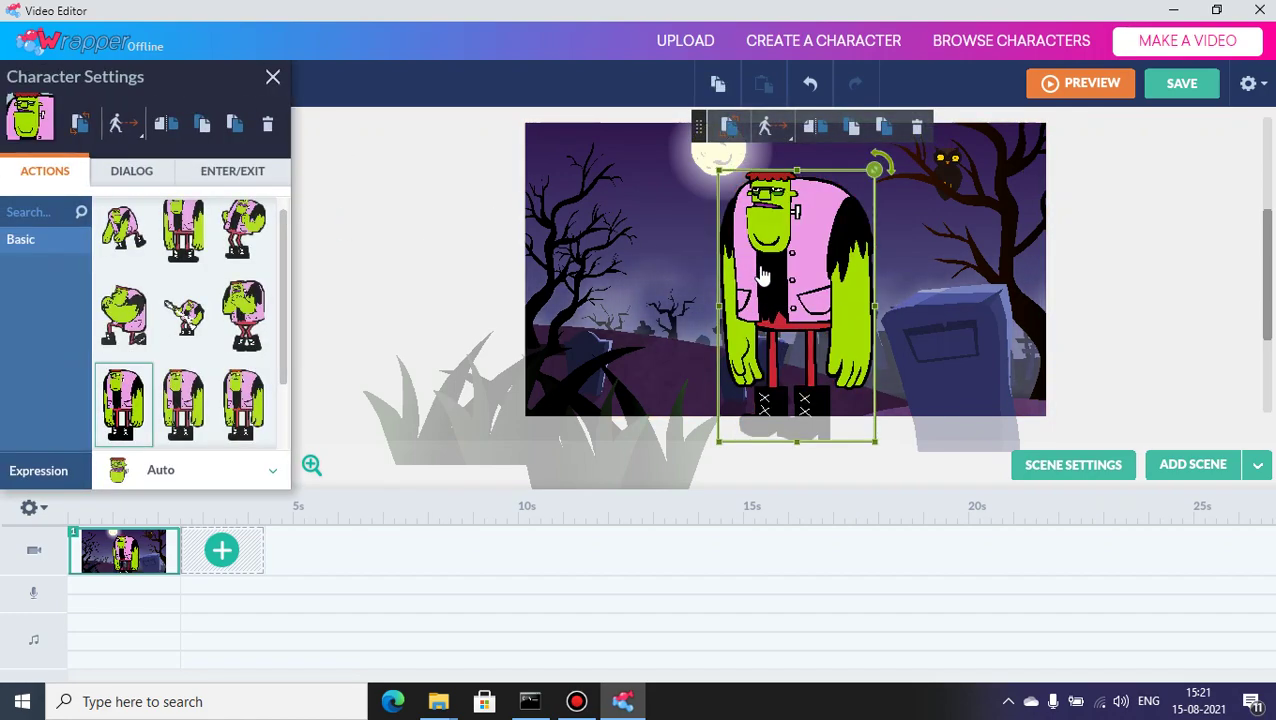
pyautogui.press('Delete')
pyautogui.click(188, 305)
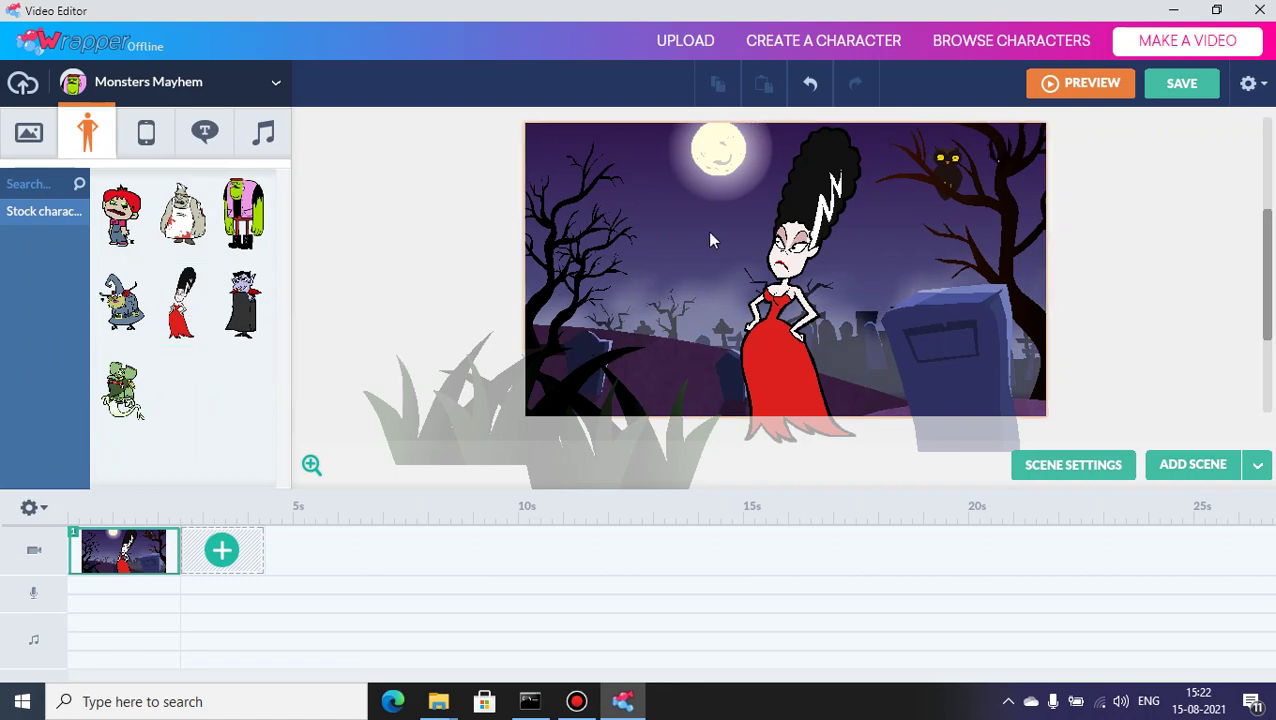
pyautogui.click(783, 248)
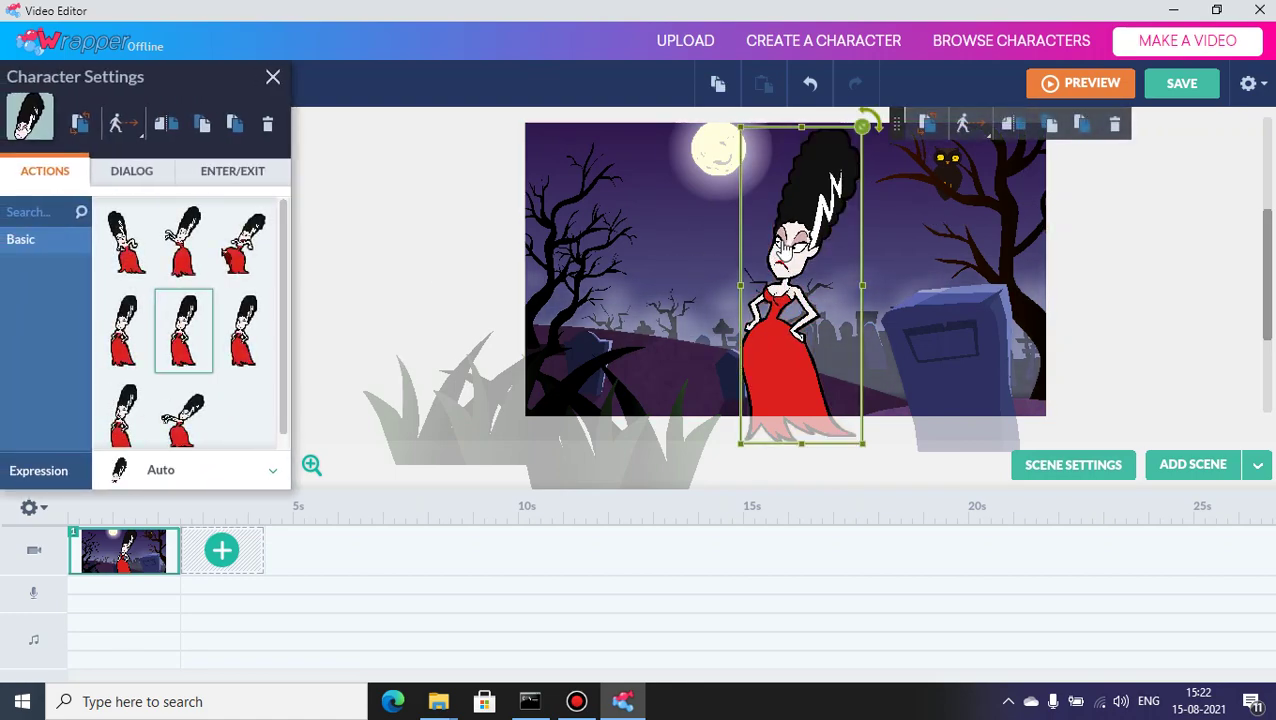
pyautogui.press('Delete')
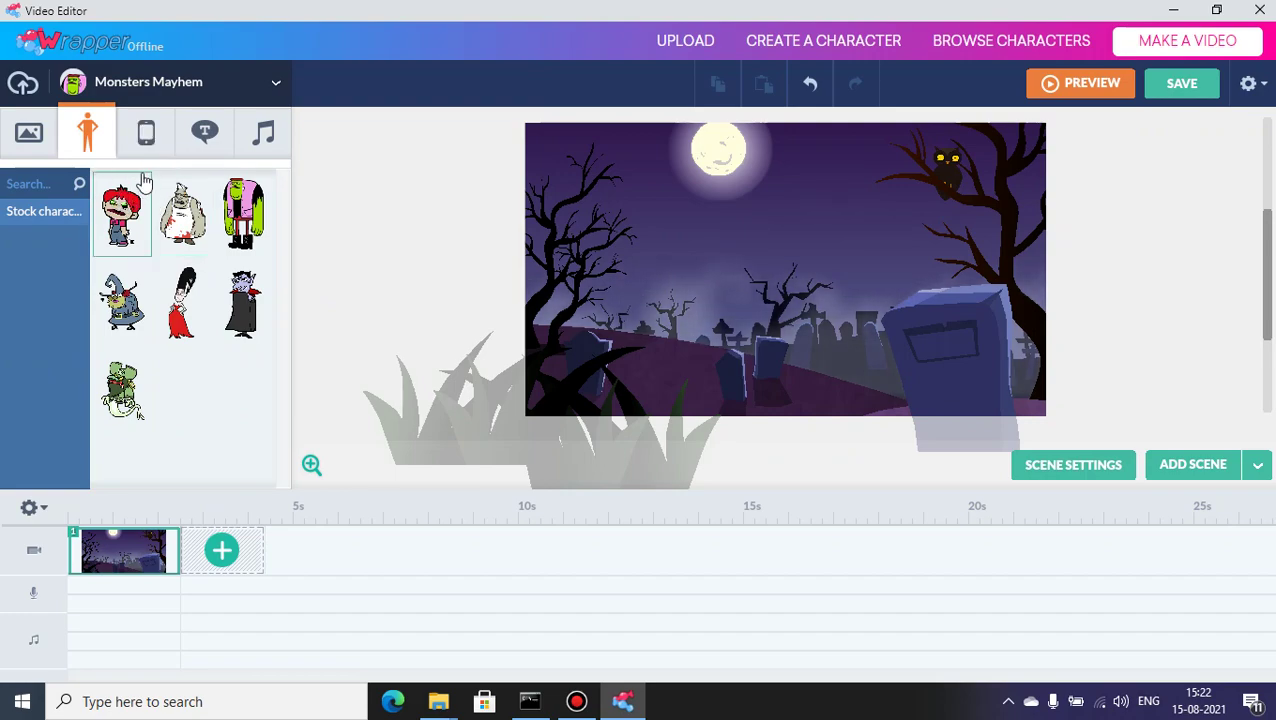
# Add and remove the Pumpkin Candle prop, then set the Spooky Lab background.
pyautogui.click(146, 135)
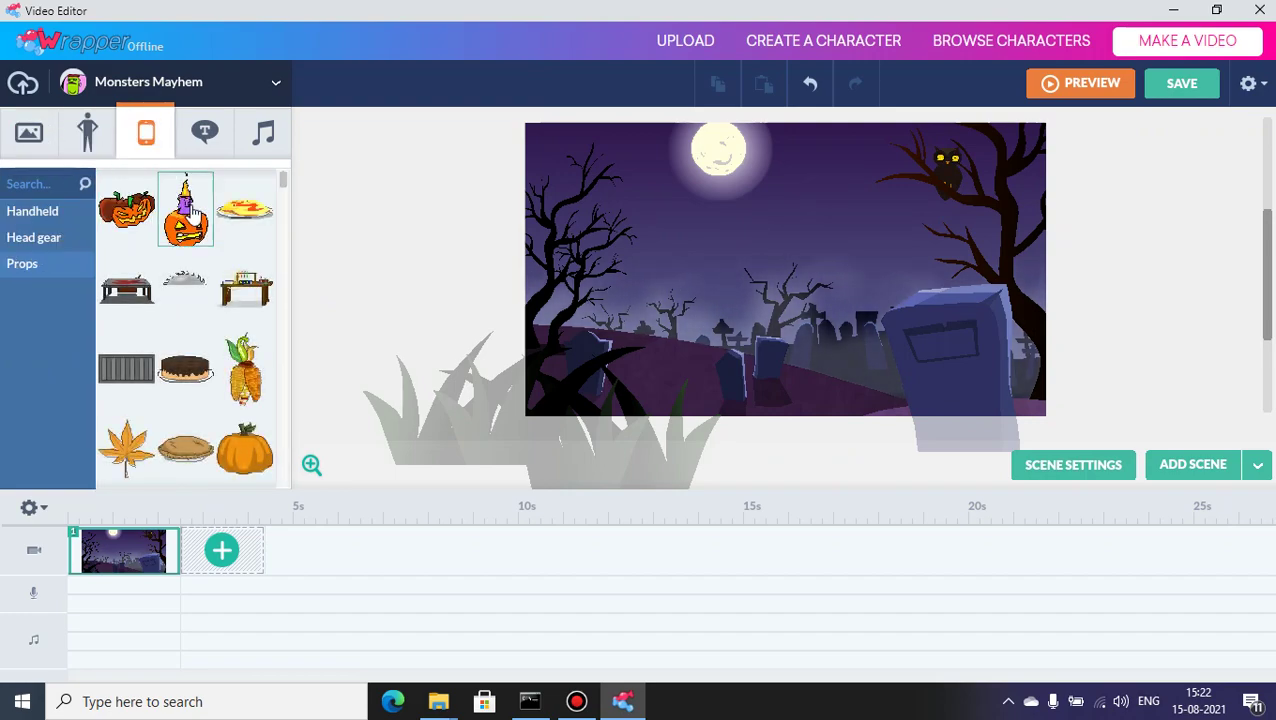
pyautogui.click(190, 205)
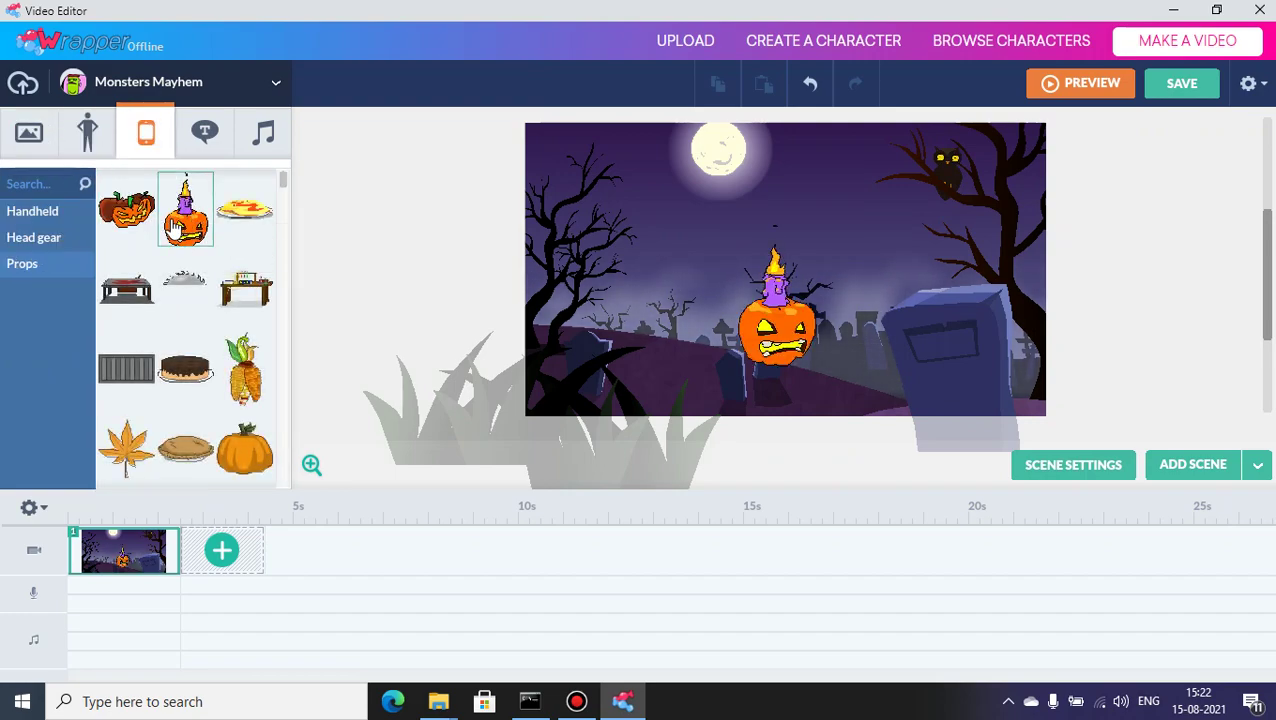
pyautogui.click(790, 333)
pyautogui.press('Delete')
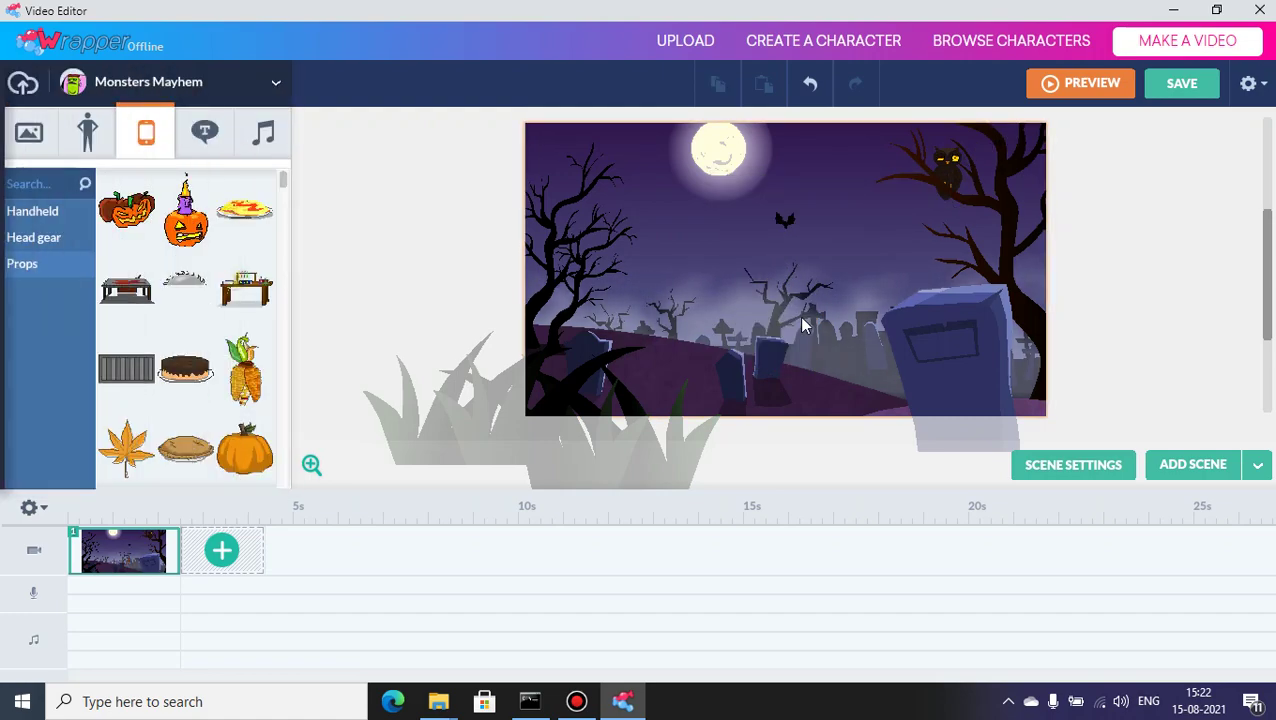
pyautogui.click(28, 133)
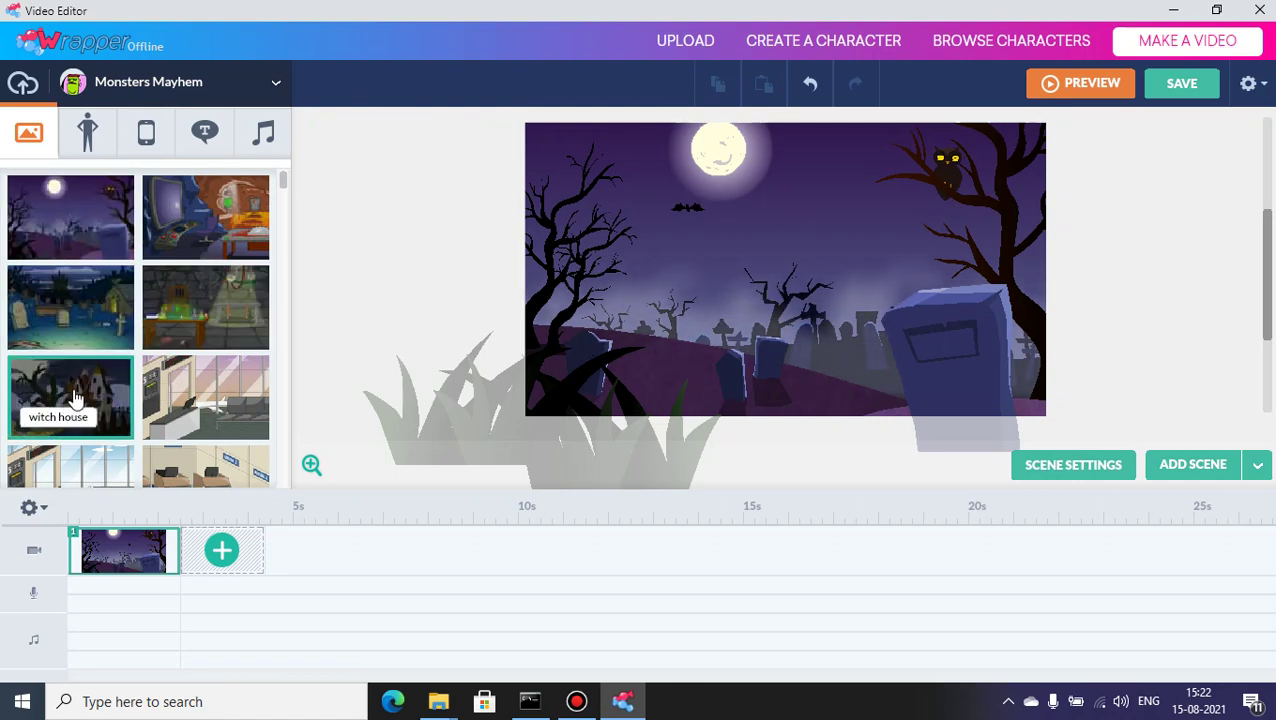
pyautogui.click(203, 305)
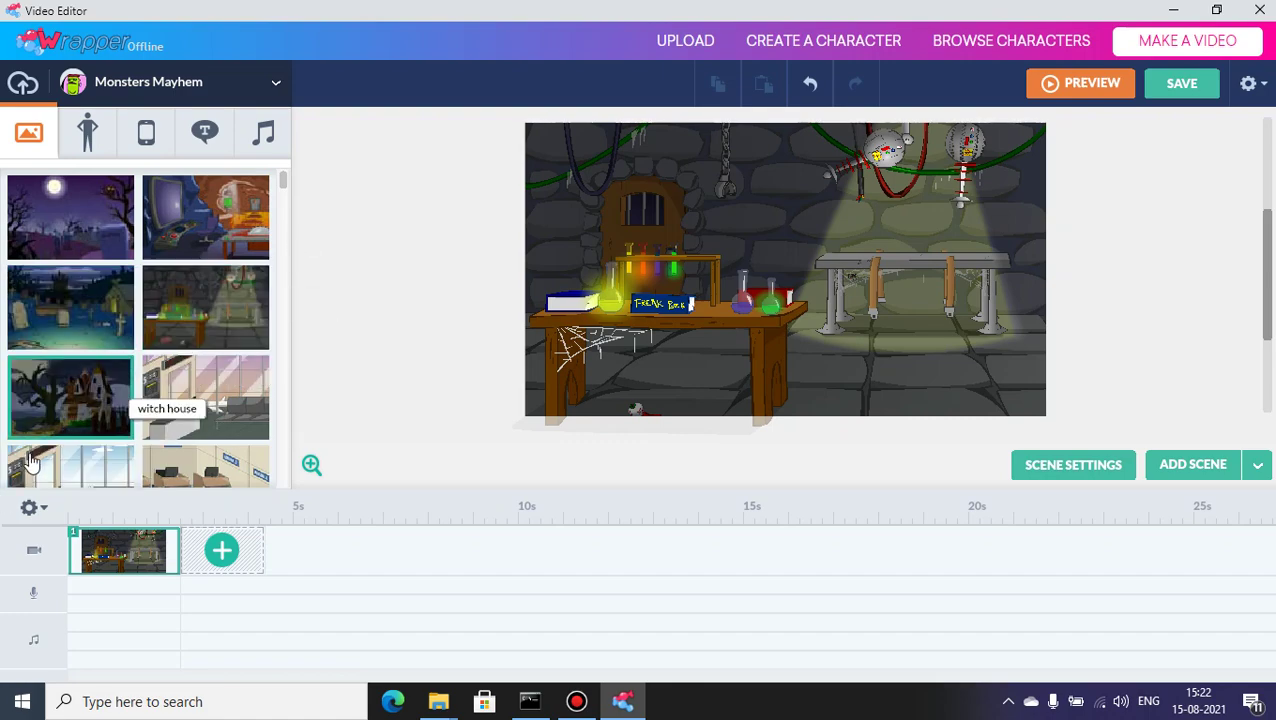
# Switch to the Imported Assets library and browse its props and text styles.
pyautogui.click(194, 94)
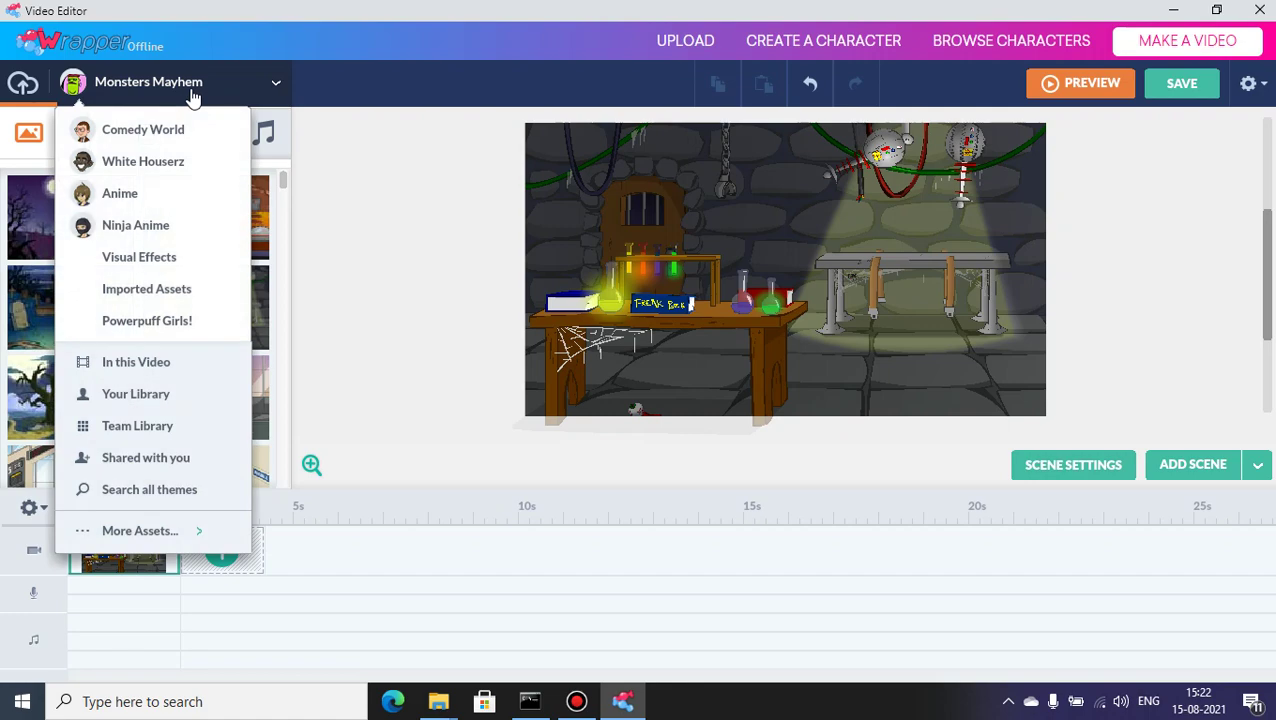
pyautogui.click(150, 290)
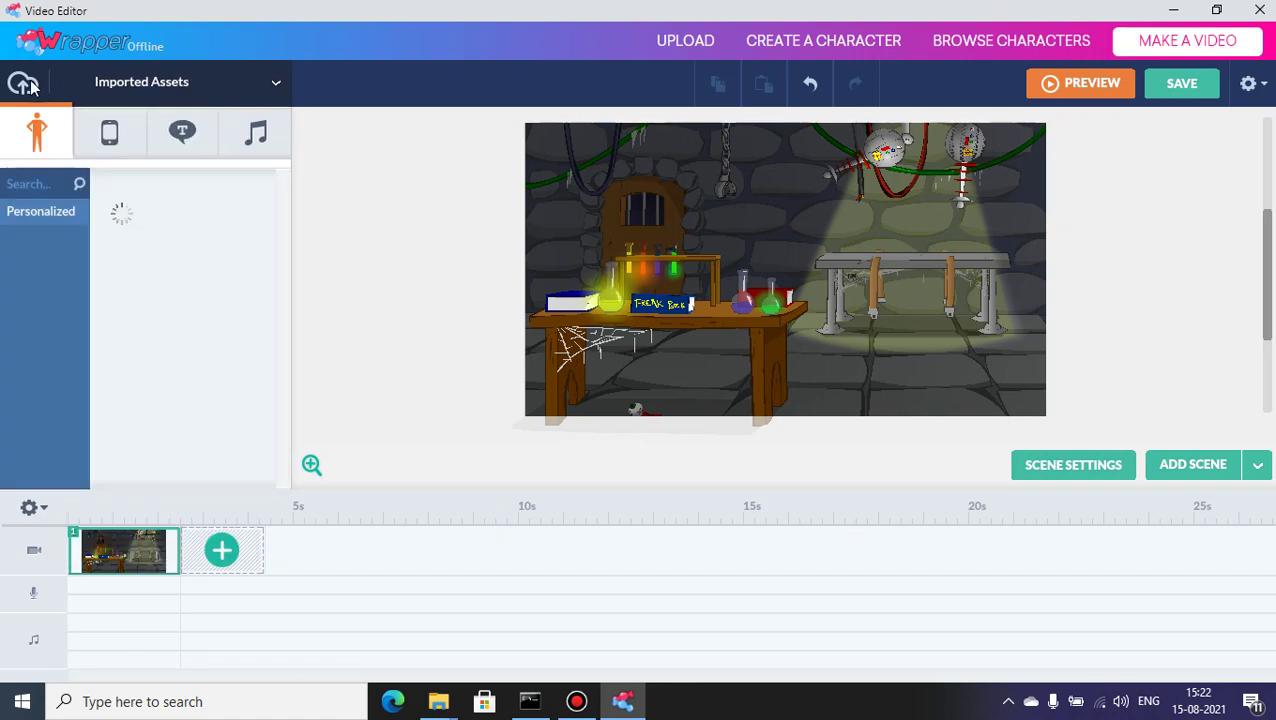
pyautogui.click(100, 81)
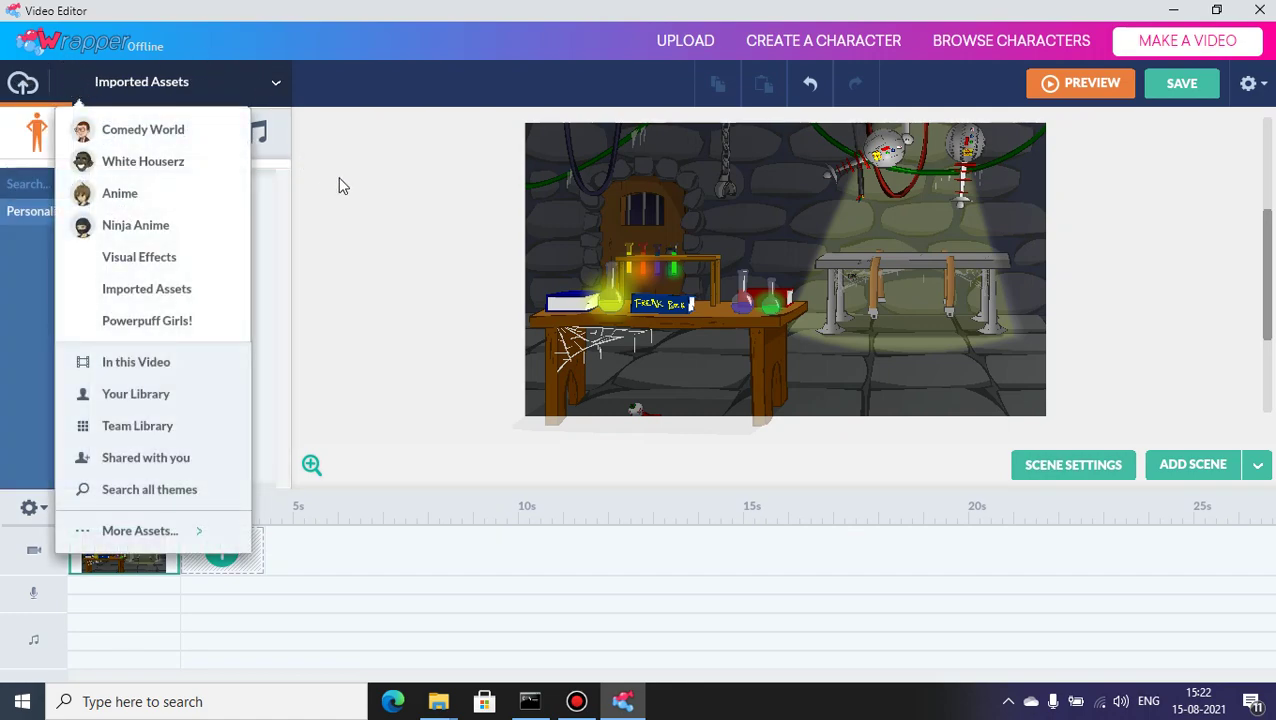
pyautogui.click(110, 132)
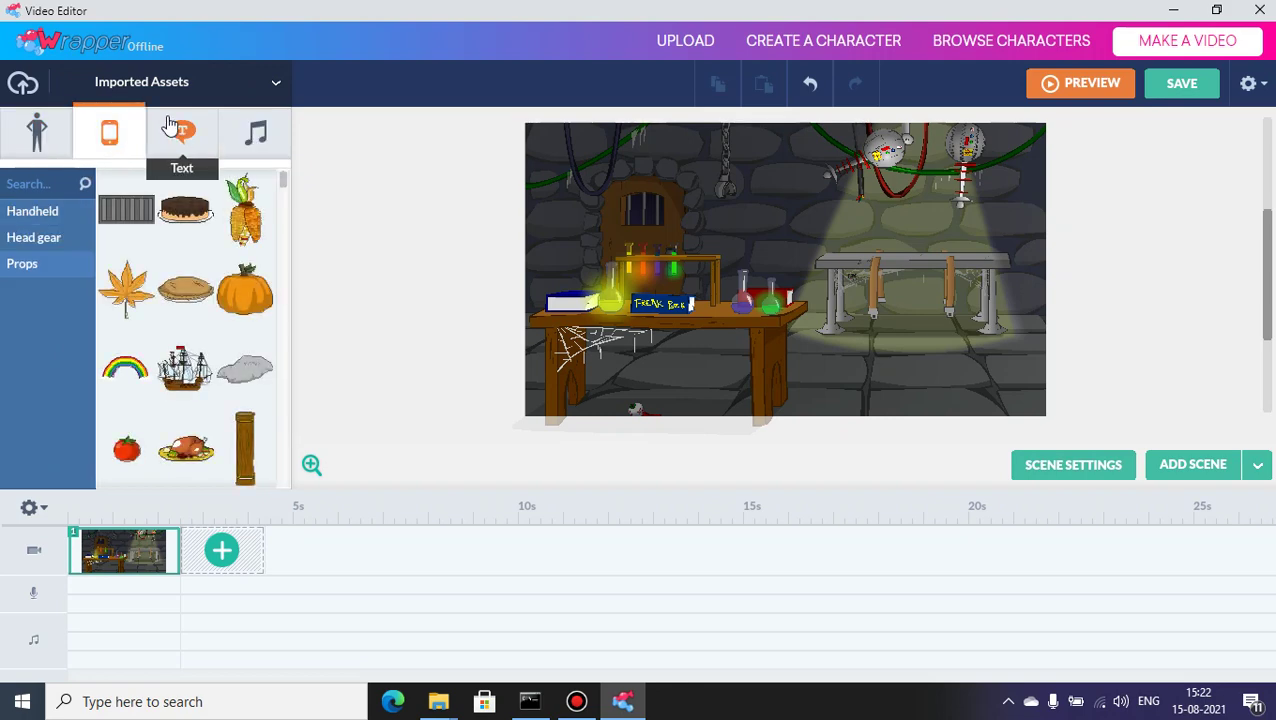
pyautogui.click(171, 125)
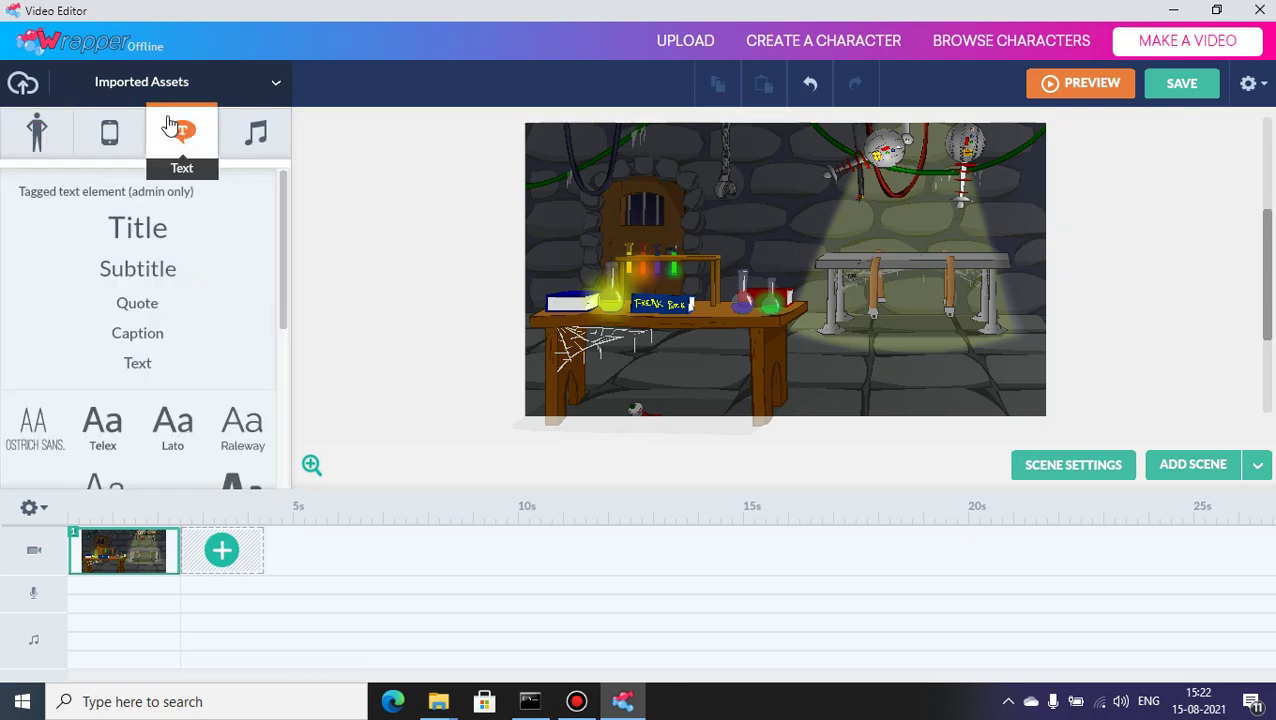
# View the More Assets extra themes without changing theme, then show the character assets.
pyautogui.click(228, 82)
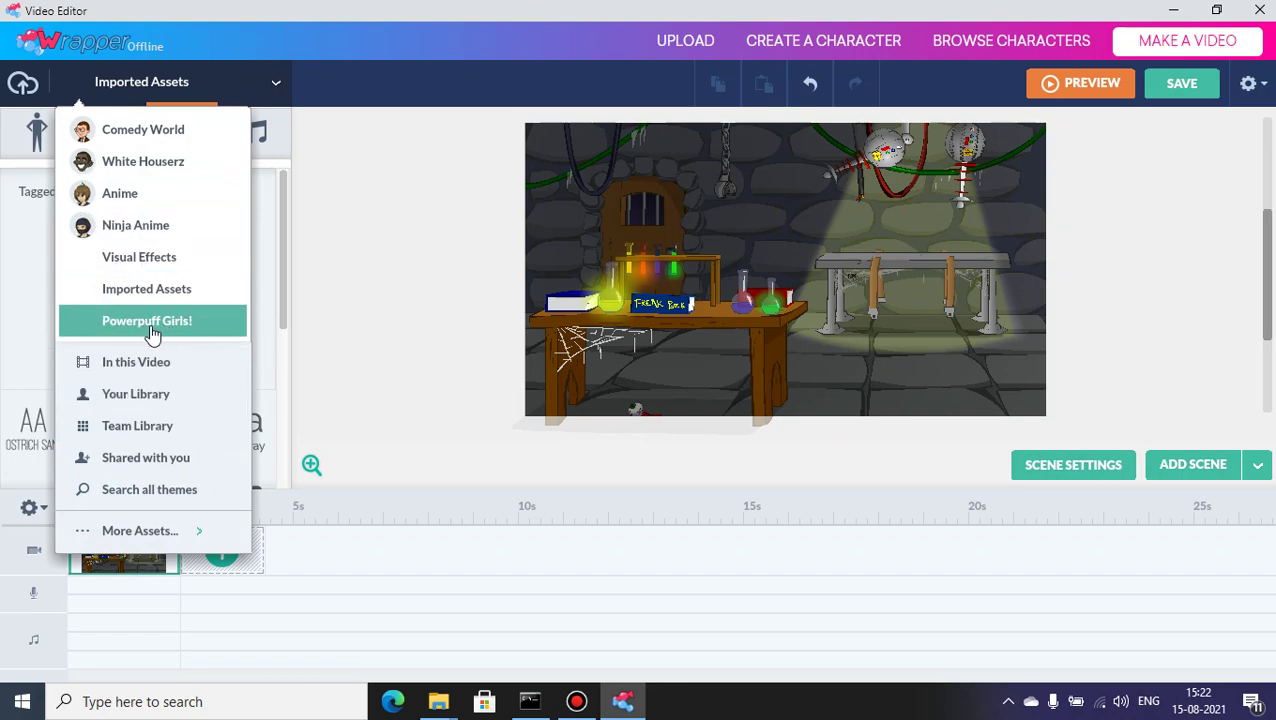
pyautogui.click(413, 9)
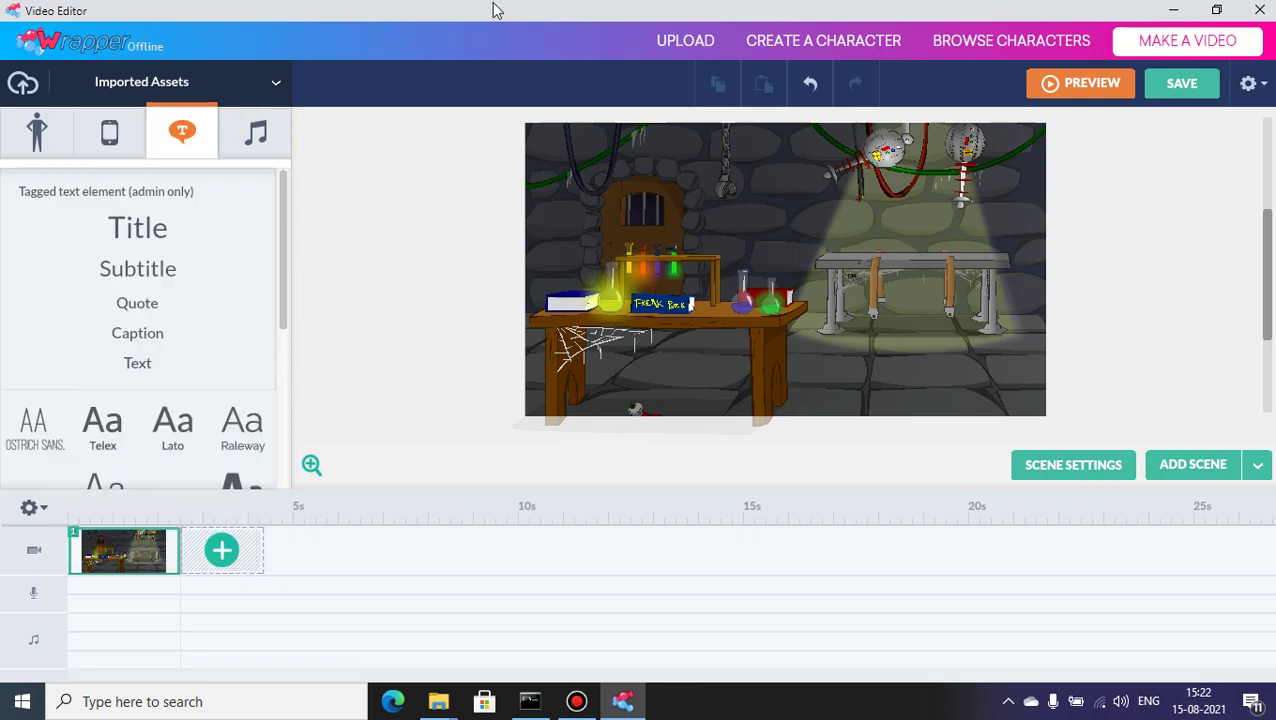
pyautogui.click(160, 80)
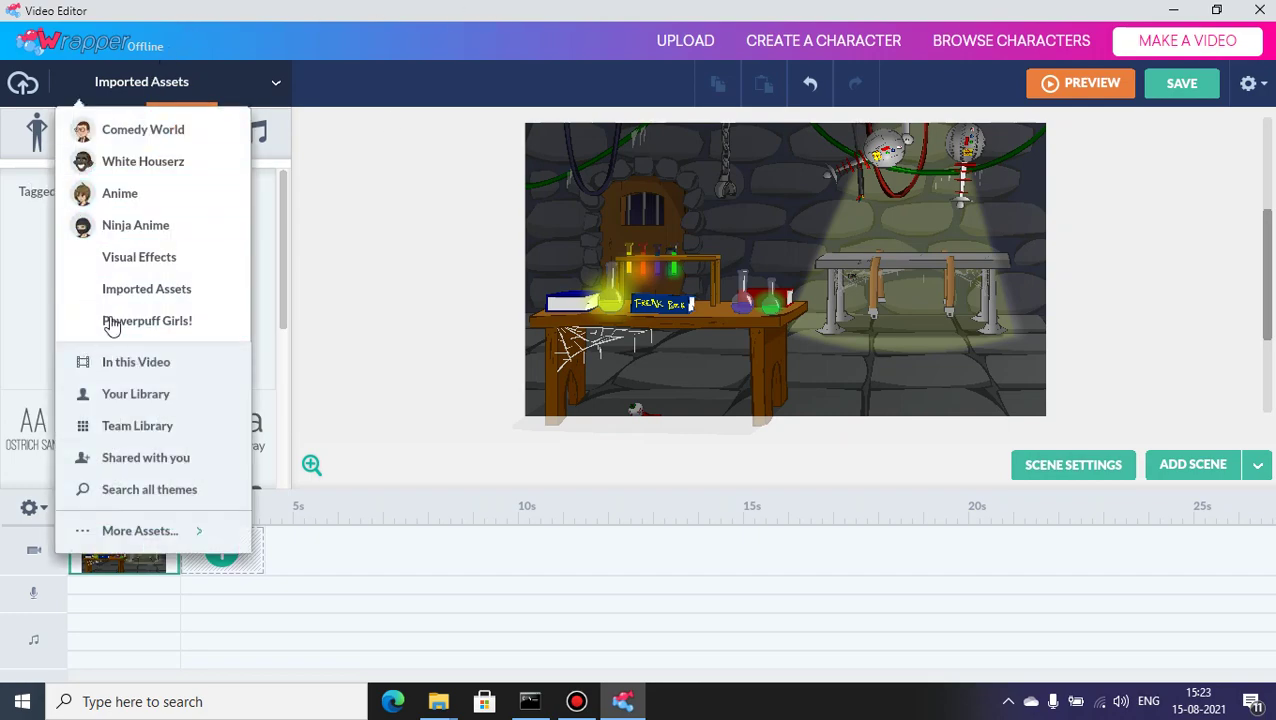
pyautogui.click(145, 286)
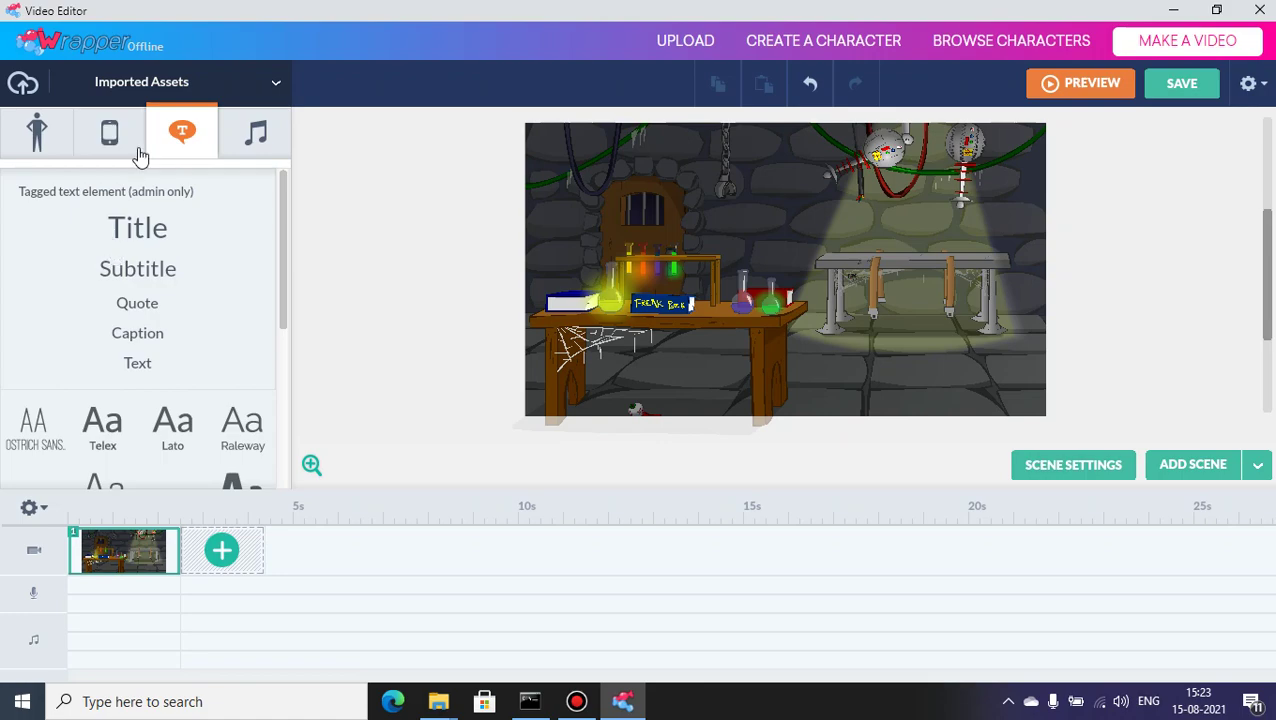
pyautogui.click(157, 97)
pyautogui.moveTo(140, 530)
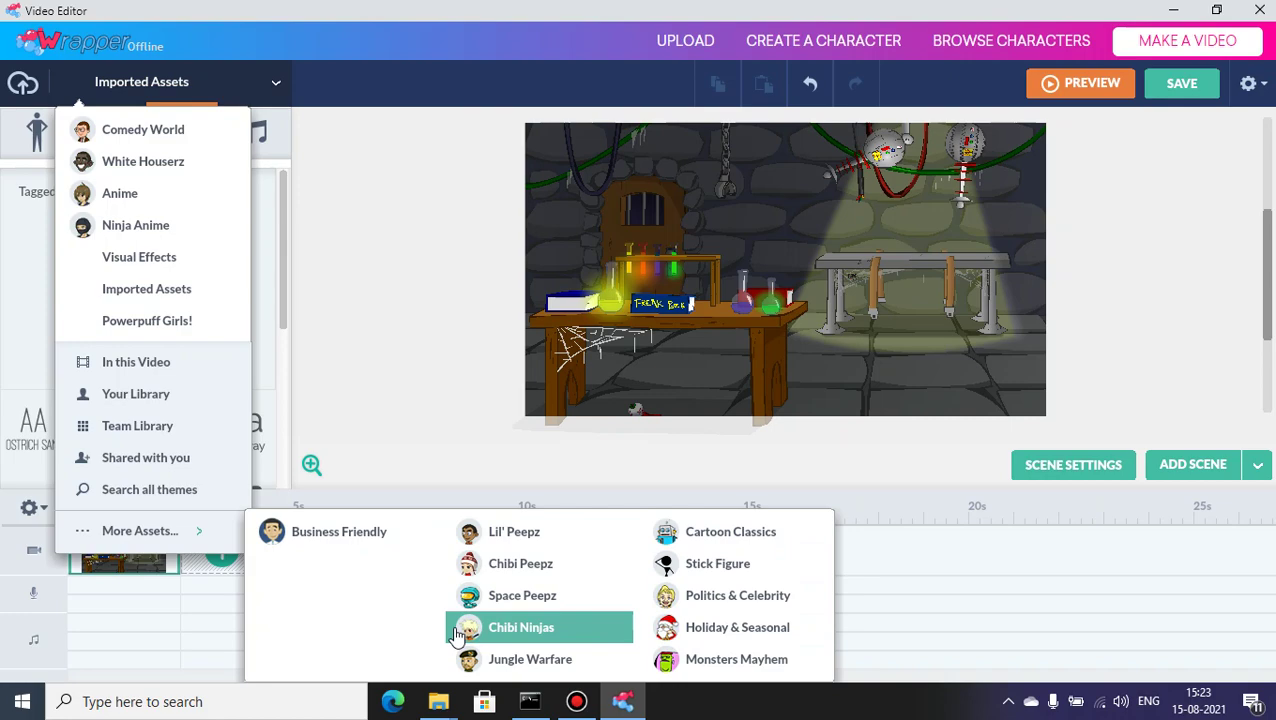
pyautogui.click(248, 92)
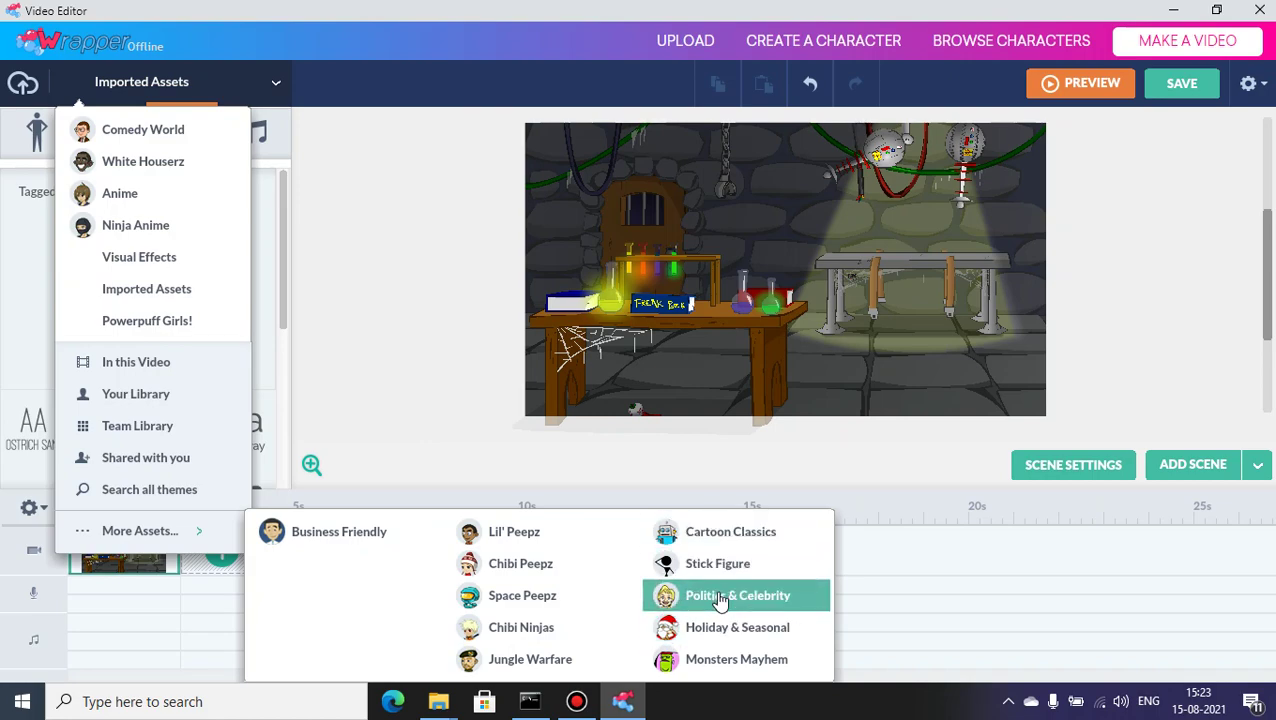
pyautogui.click(1137, 250)
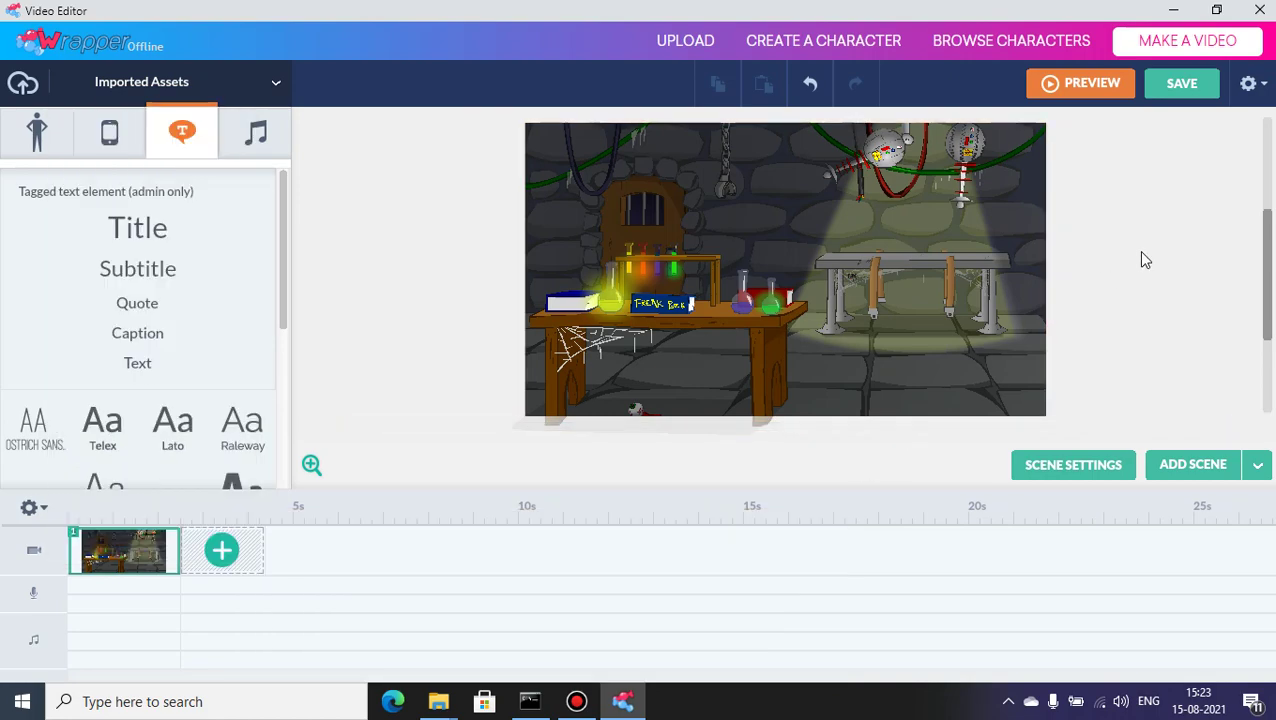
pyautogui.click(36, 132)
# Switch the theme to Comedy World, then to Business Friendly from More Assets.
pyautogui.click(137, 86)
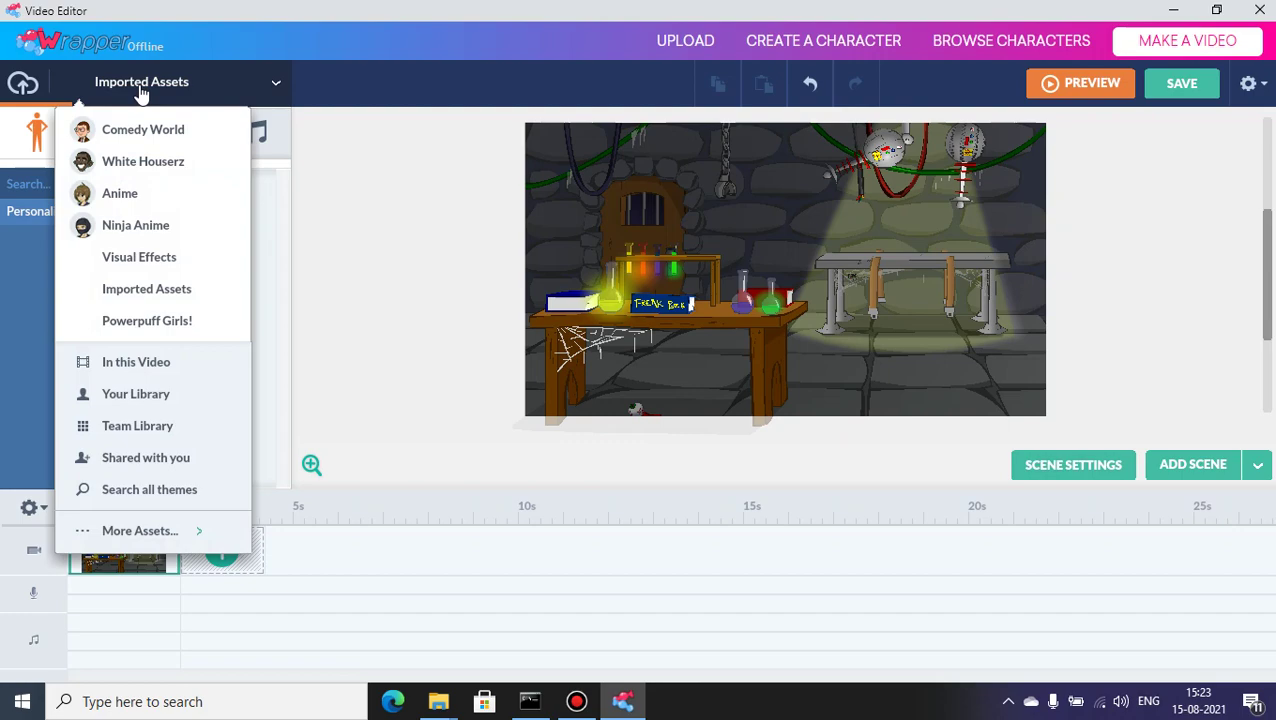
pyautogui.click(164, 135)
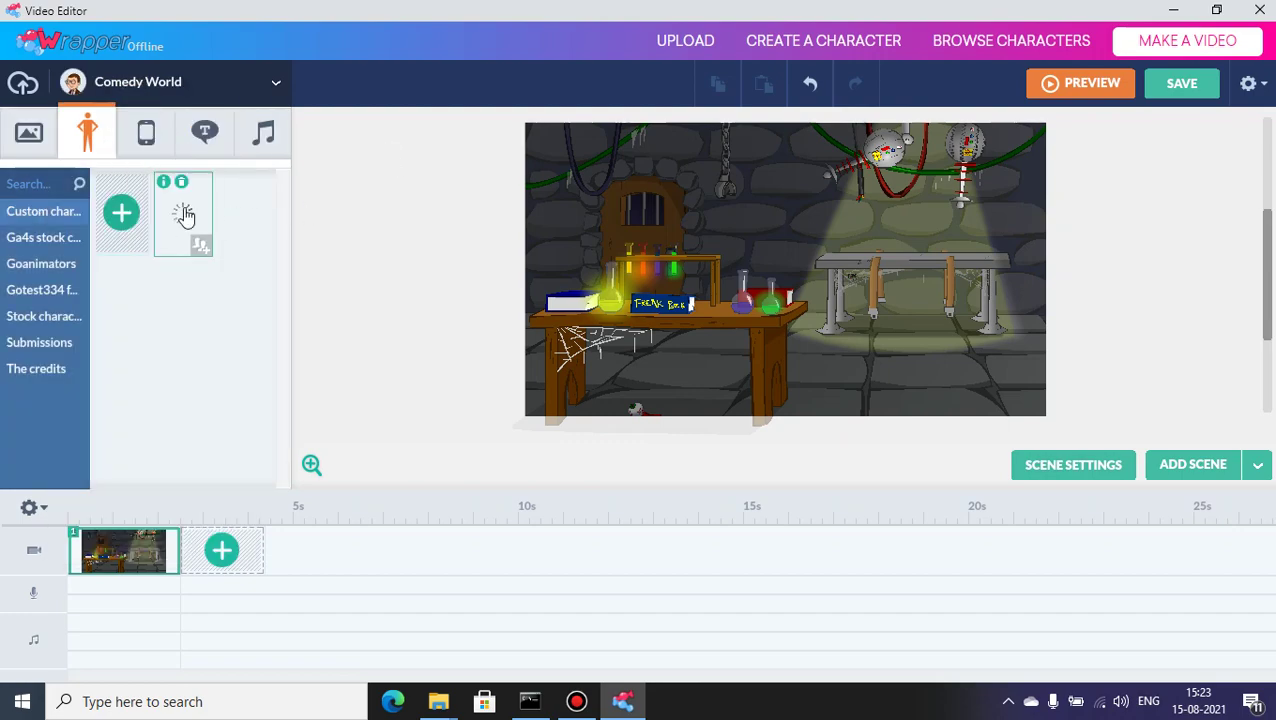
pyautogui.click(222, 92)
pyautogui.moveTo(198, 535)
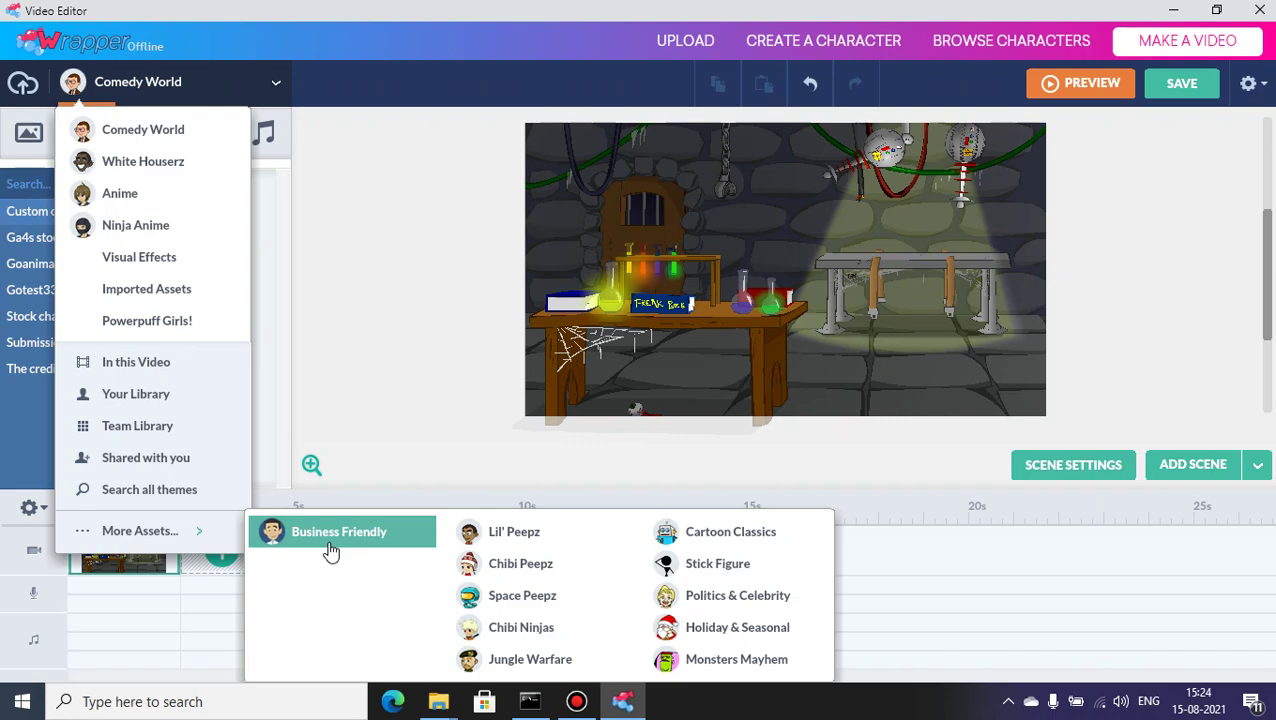
pyautogui.click(331, 541)
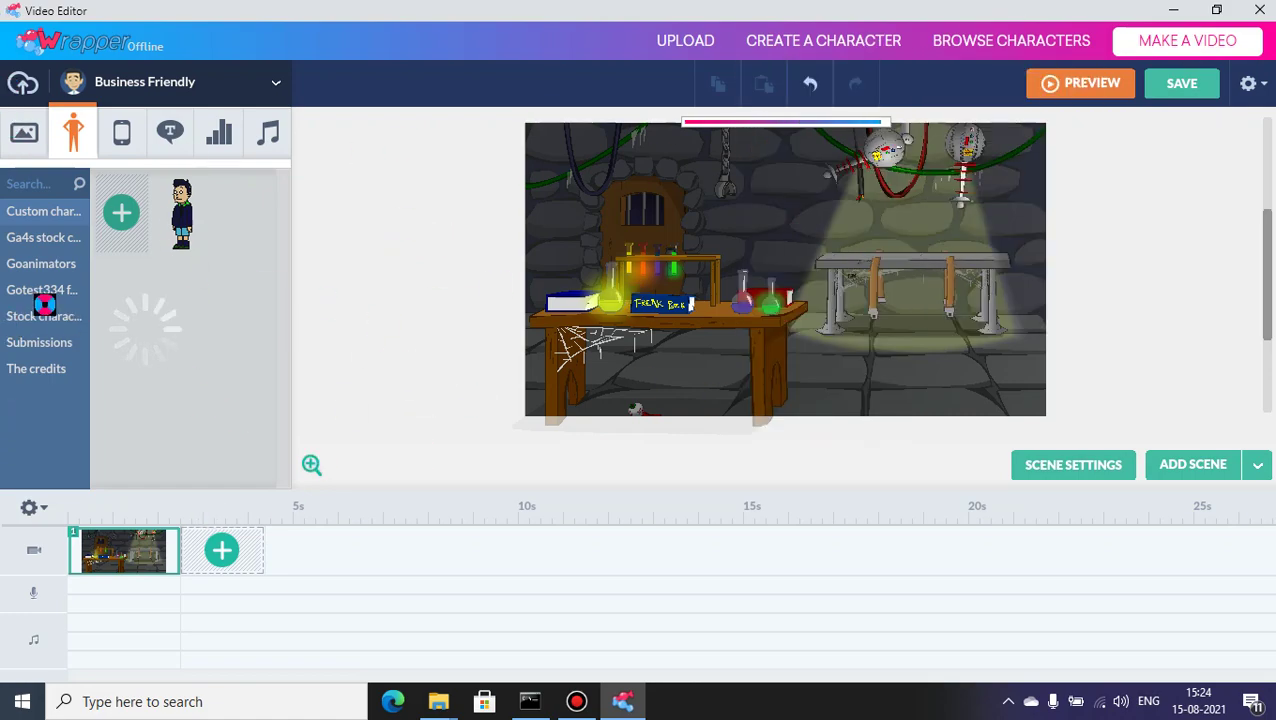
pyautogui.click(24, 133)
# Apply the HR Teamwork template to scene 1, then browse the sound library and HR templates.
pyautogui.click(67, 263)
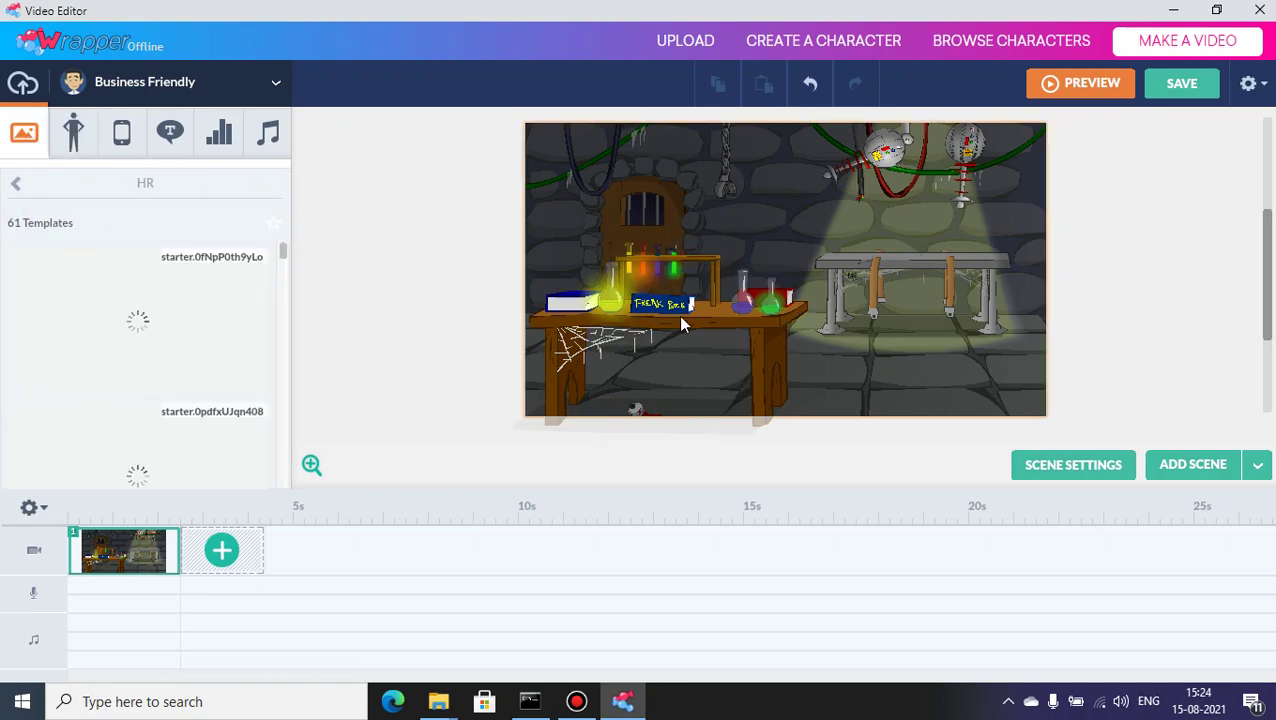
pyautogui.click(97, 369)
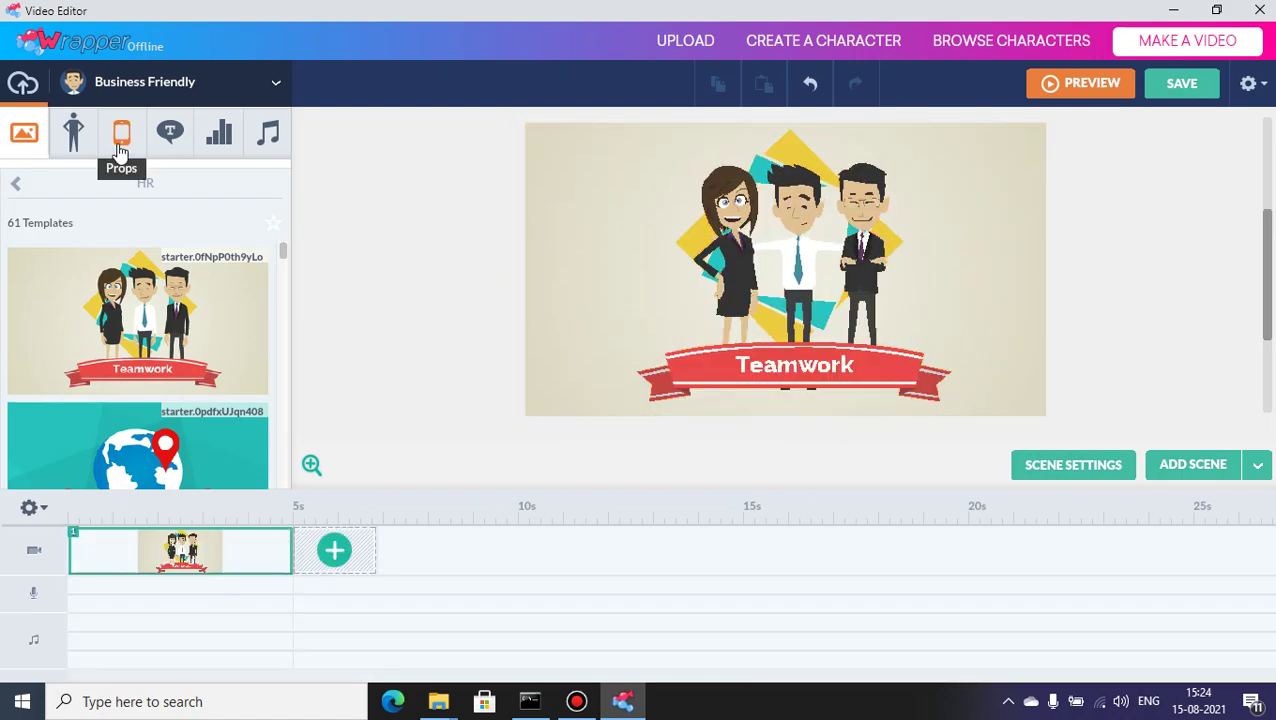
pyautogui.click(228, 79)
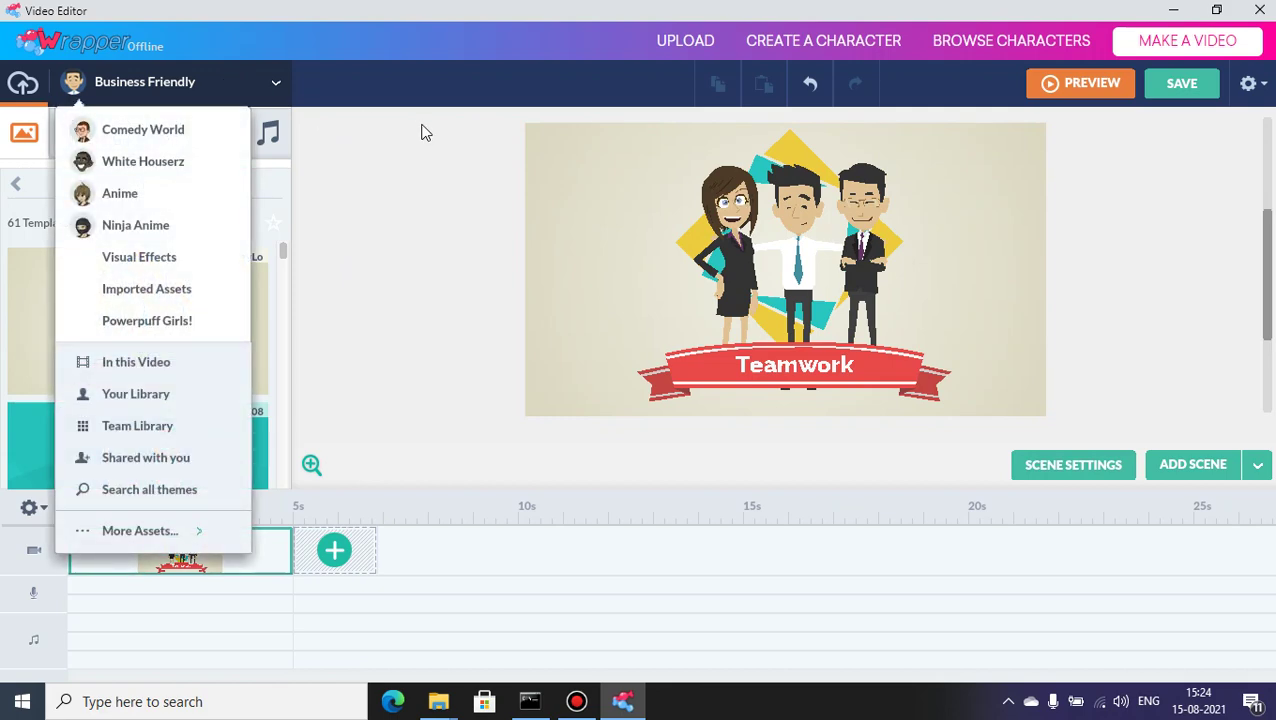
pyautogui.click(286, 158)
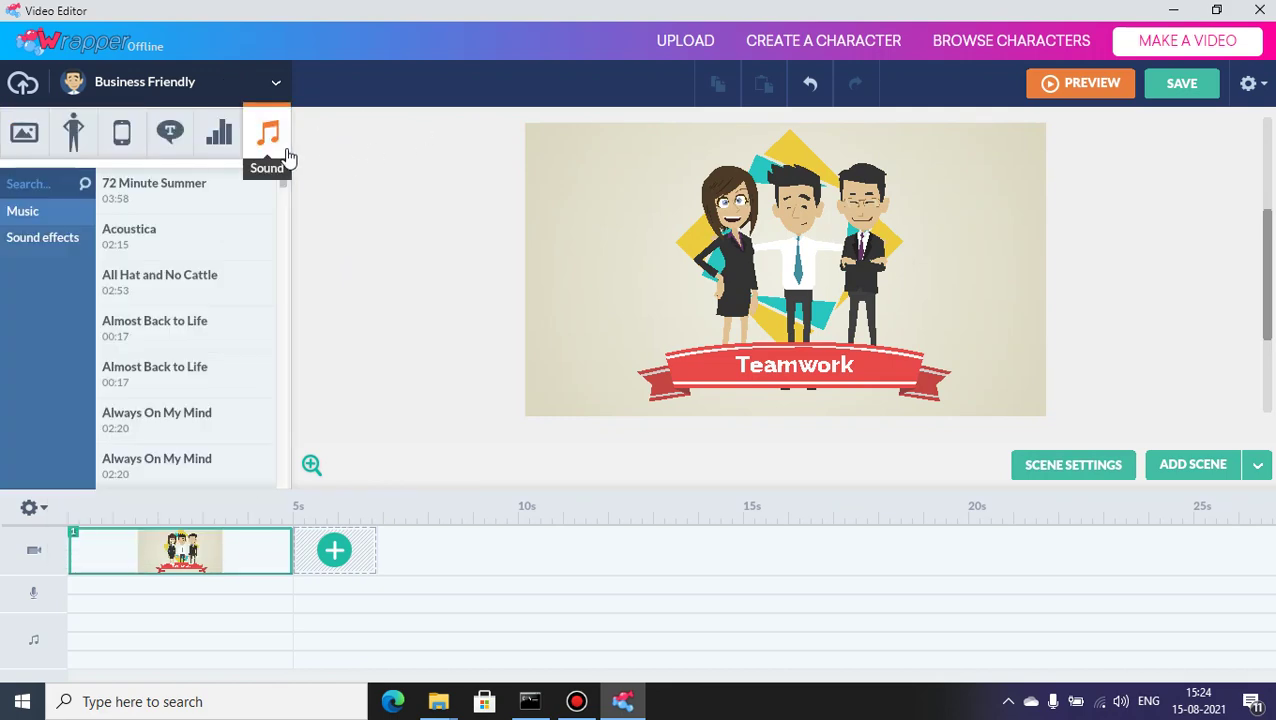
pyautogui.click(6, 155)
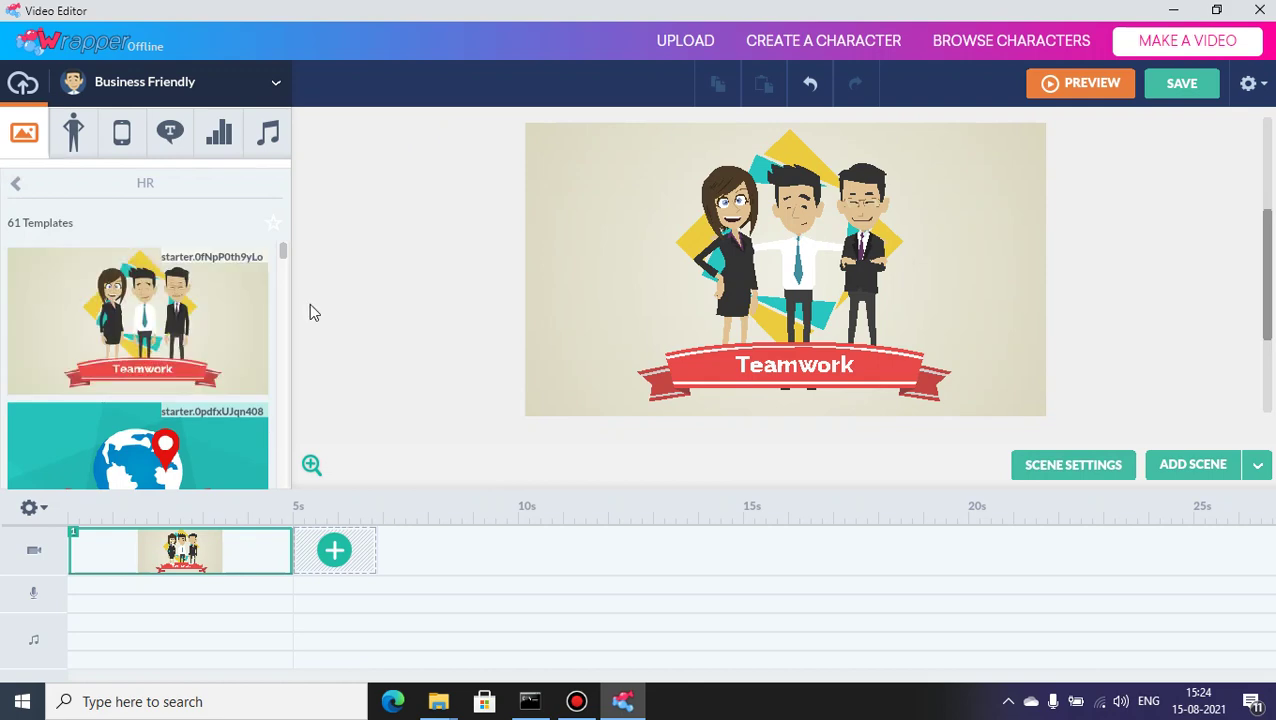
pyautogui.scroll(-3, 284, 265)
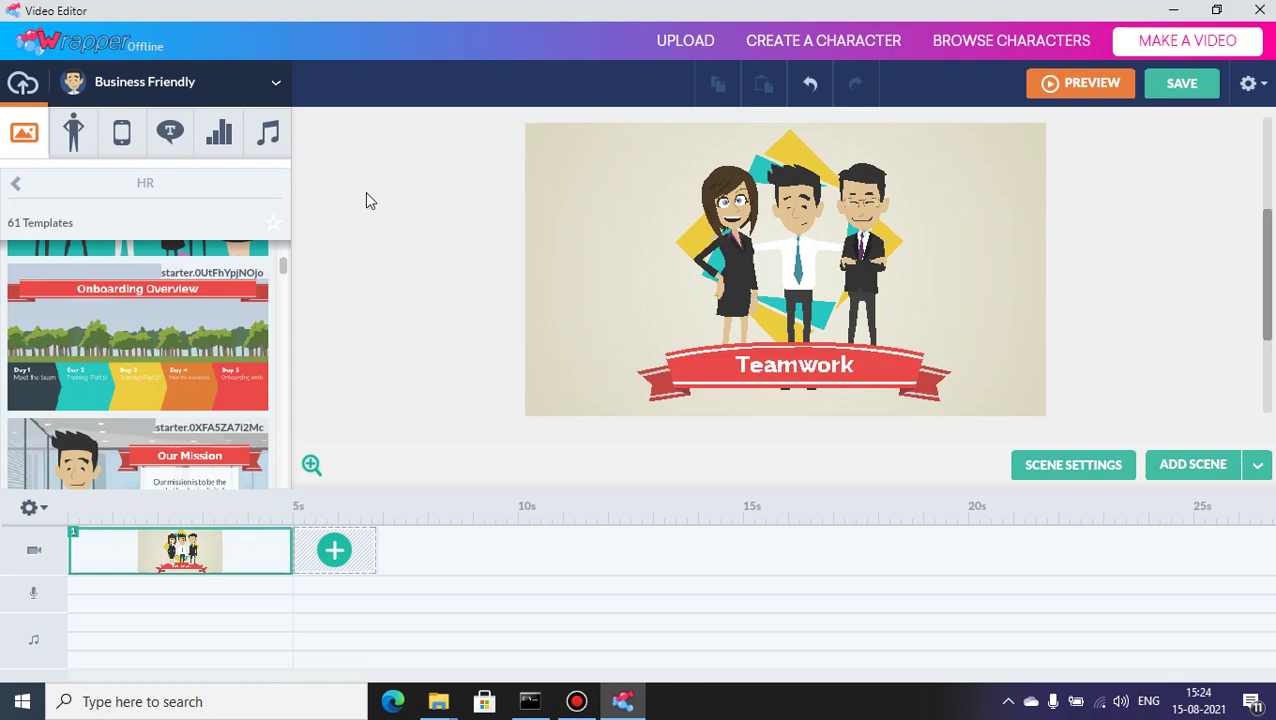
pyautogui.click(228, 82)
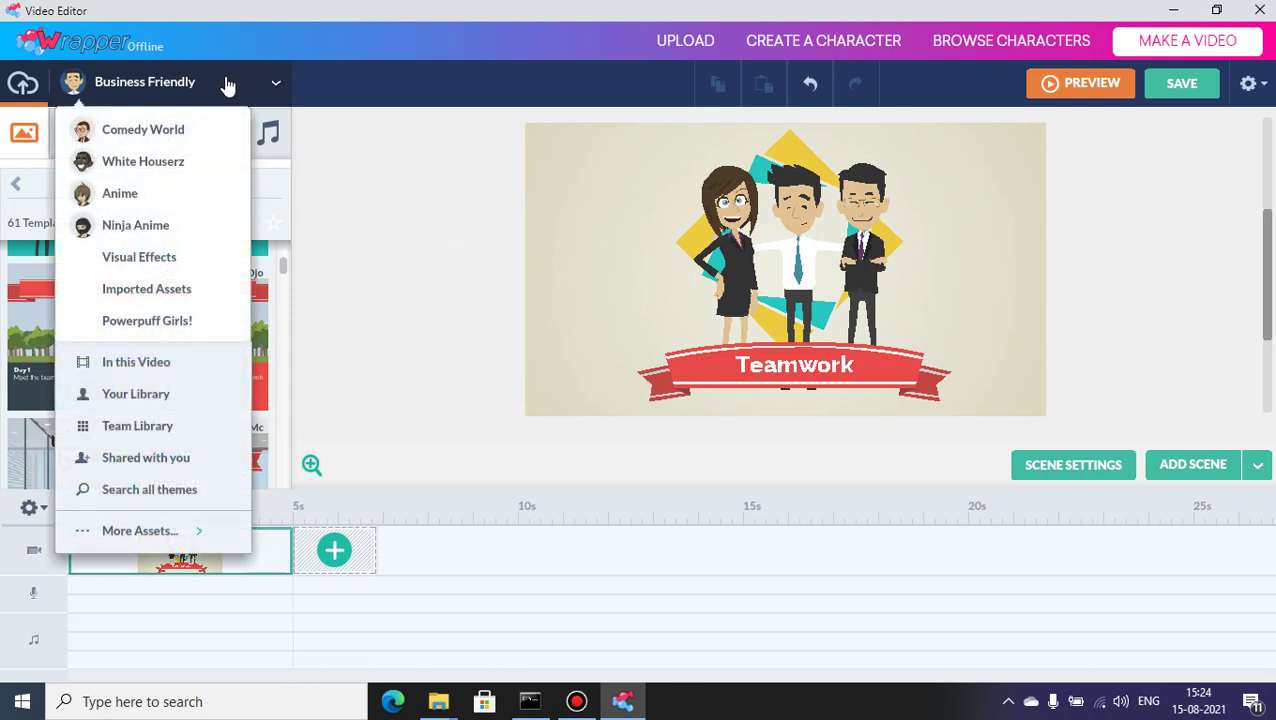
pyautogui.click(514, 313)
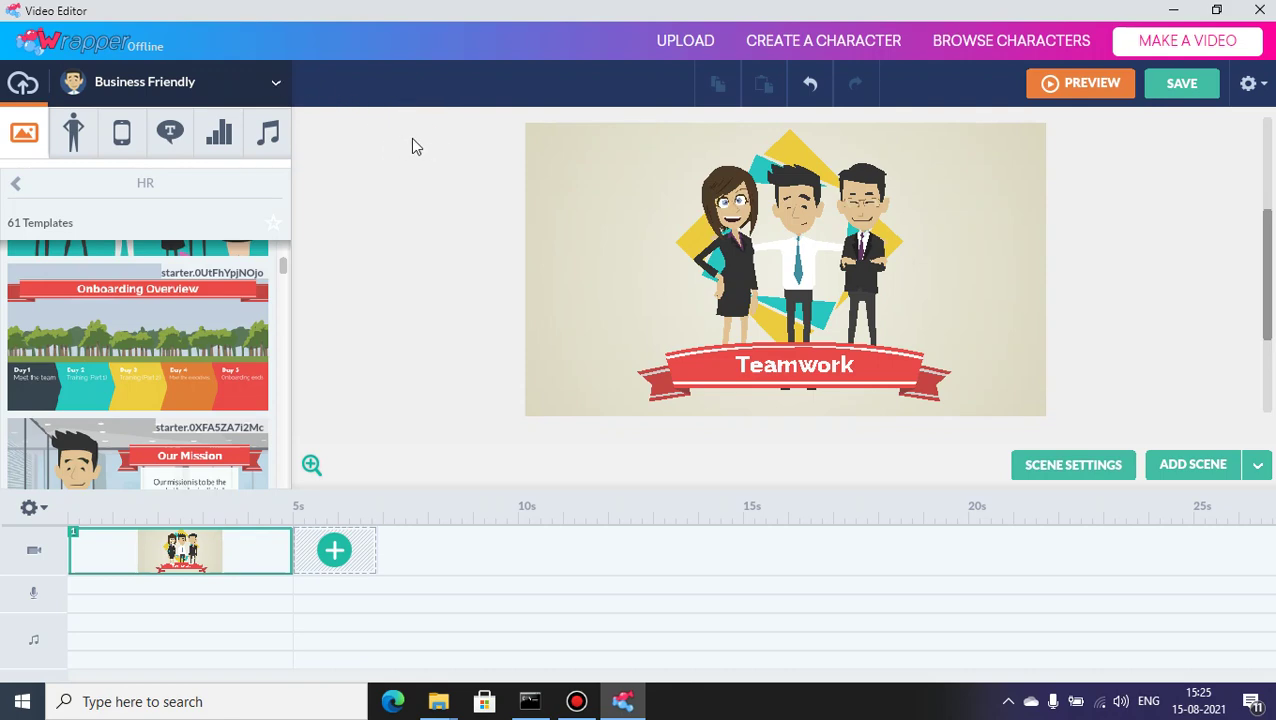
pyautogui.moveTo(587, 9)
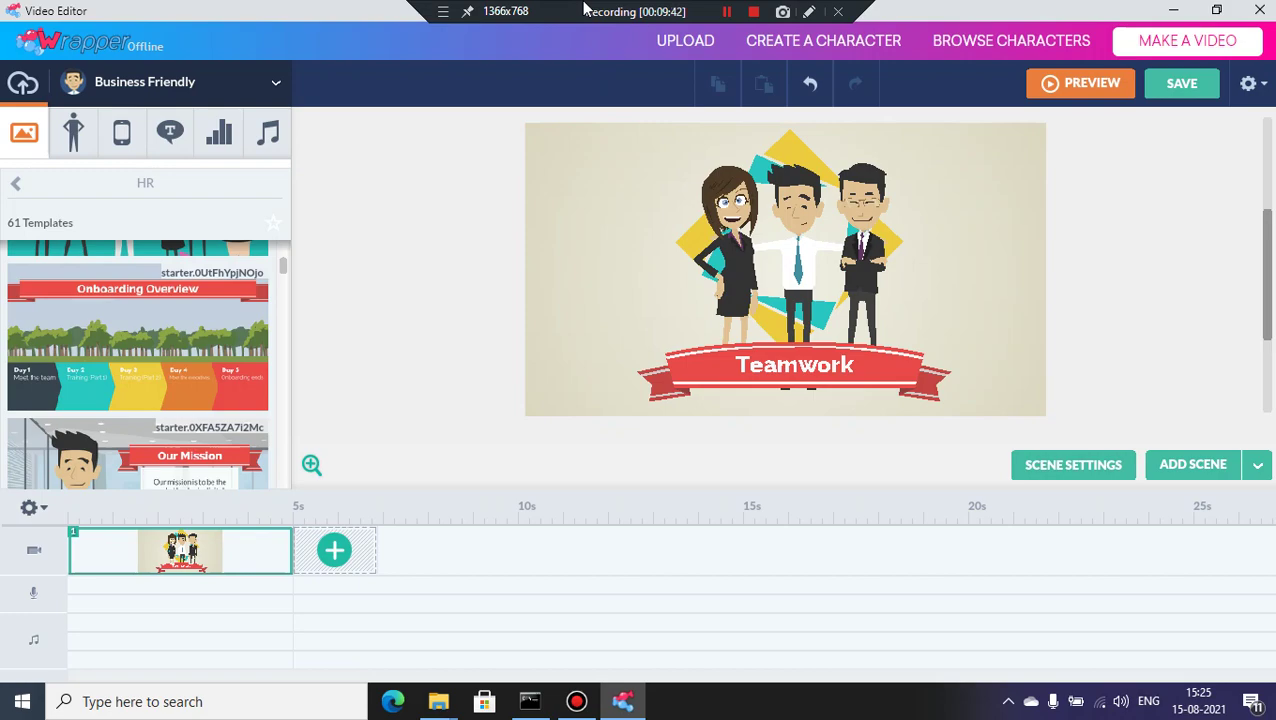
# Close the video editor, the Wrapper: Offline server console and the html folder window.
pyautogui.click(1259, 10)
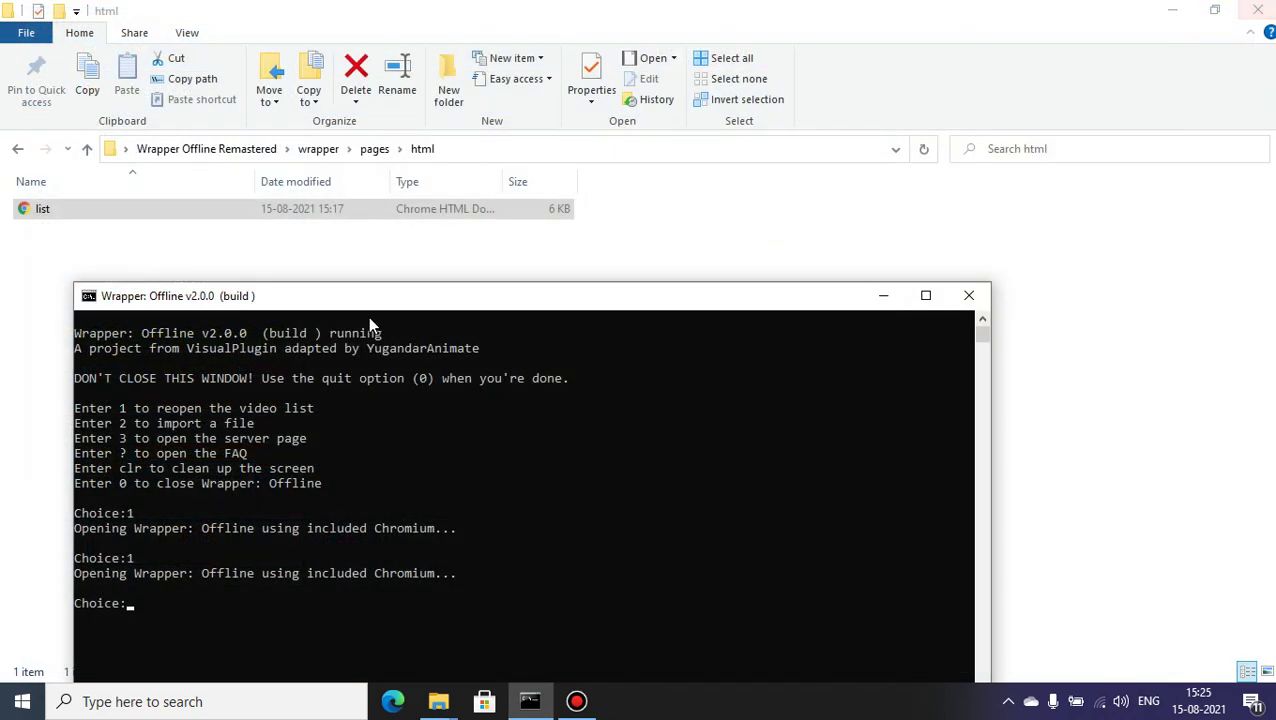
pyautogui.click(969, 296)
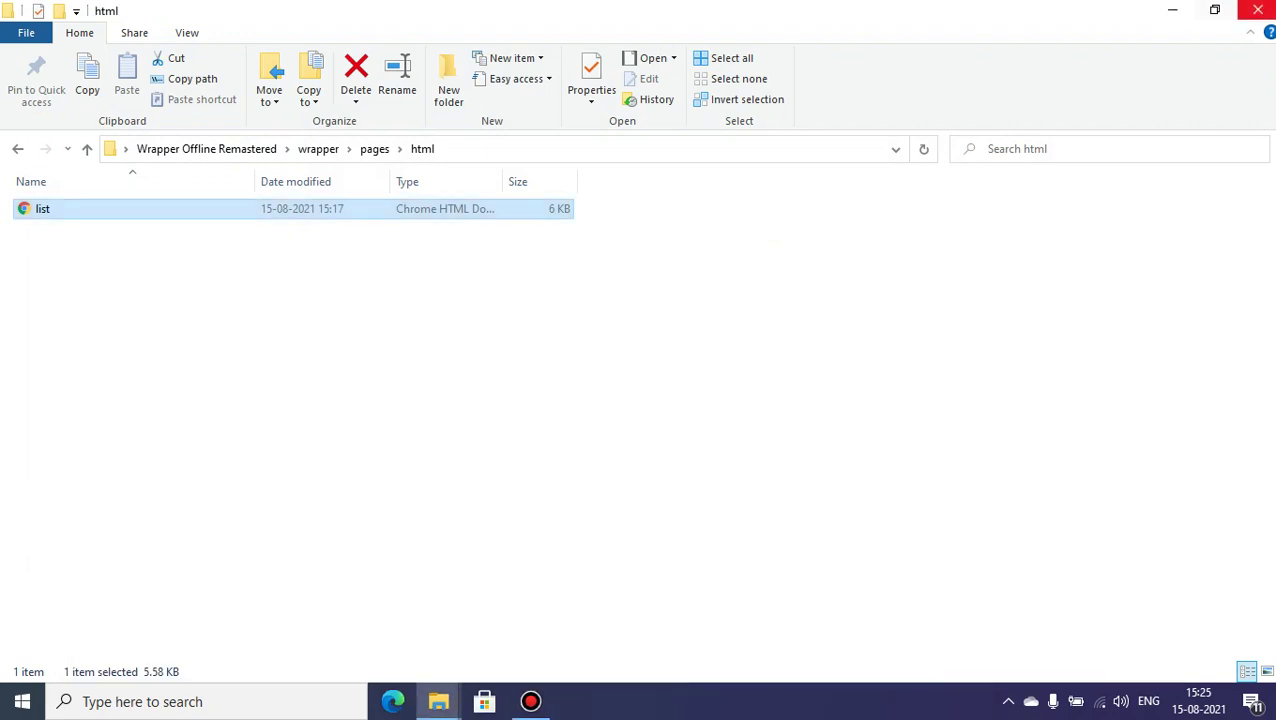
pyautogui.click(1258, 10)
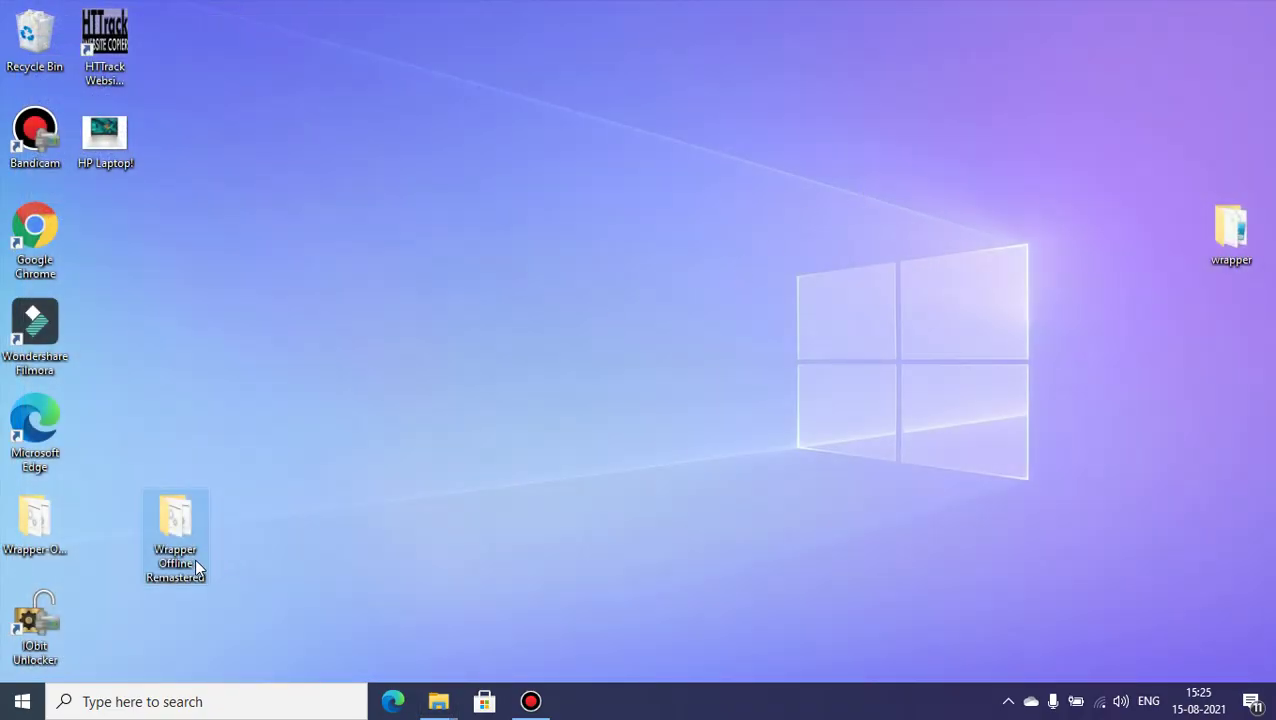
# Rearrange the desktop icons: Edge below Filmora, Wrapper-Offline-main below Edge, Remastered folder below HP Laptop.
pyautogui.moveTo(190, 554); pyautogui.dragTo(2, 335)
pyautogui.moveTo(35, 430); pyautogui.dragTo(275, 250)
pyautogui.moveTo(30, 520); pyautogui.dragTo(20, 425)
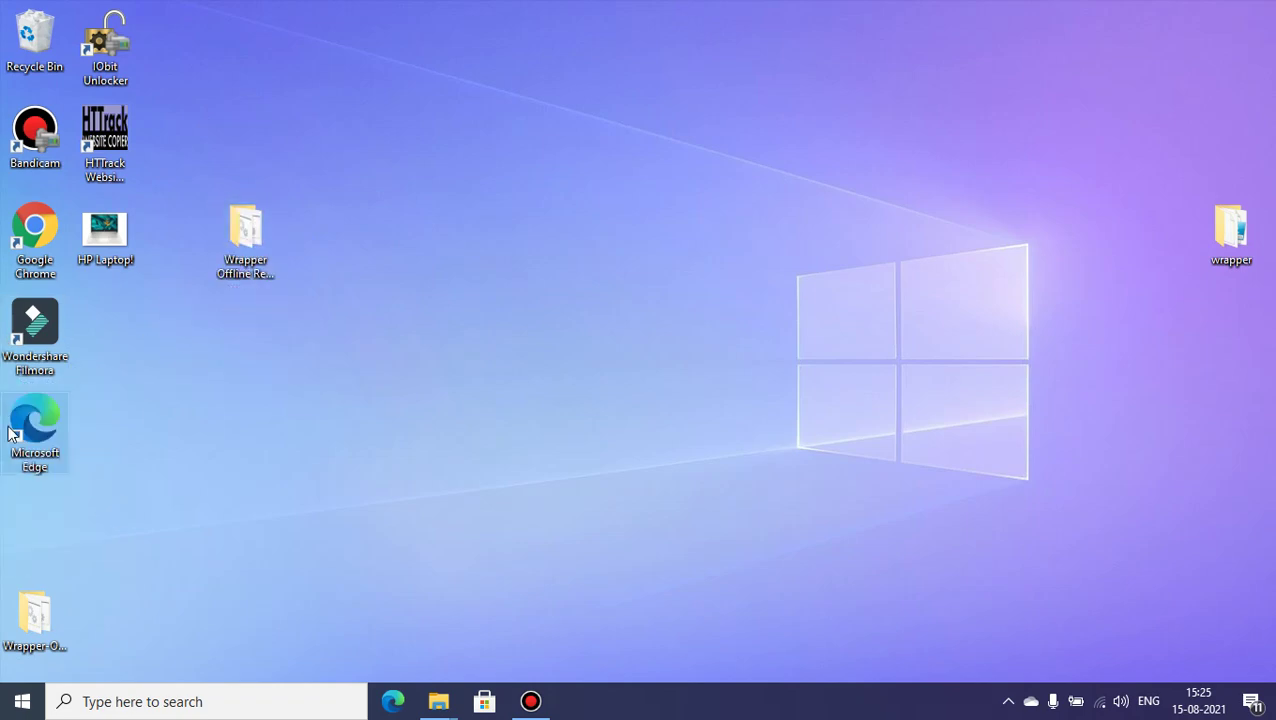
pyautogui.moveTo(70, 465); pyautogui.dragTo(66, 525)
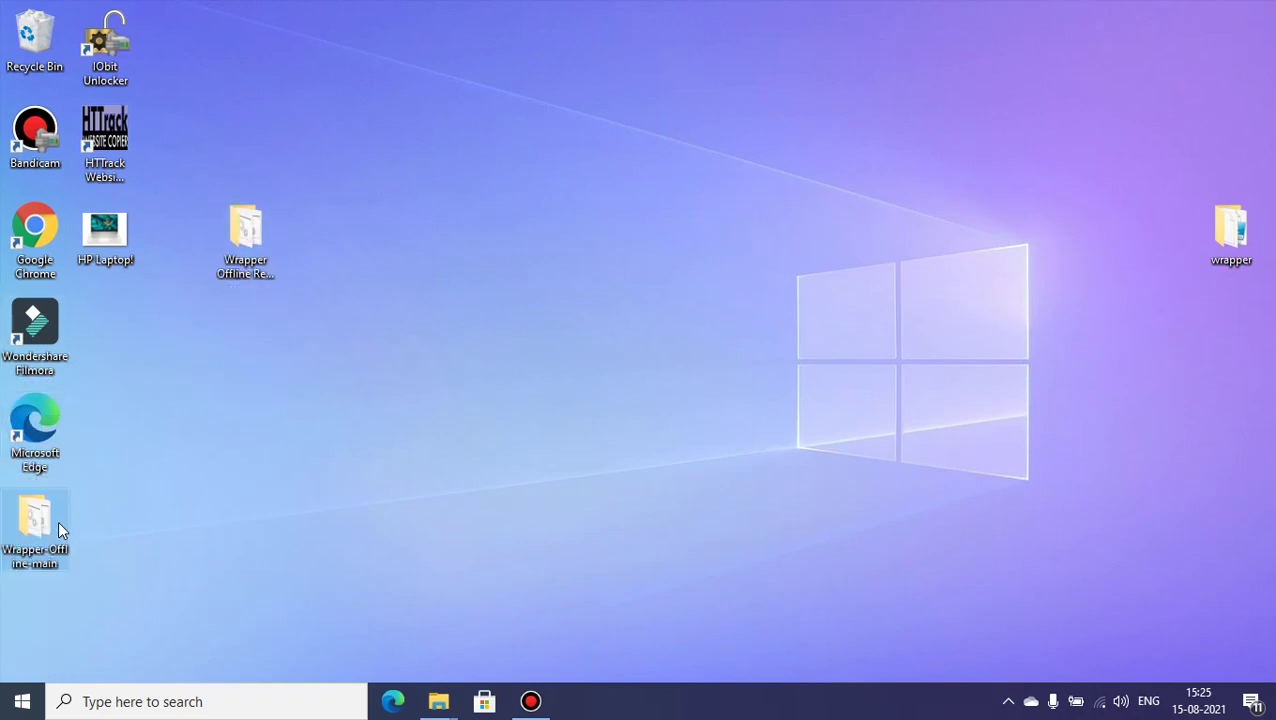
pyautogui.moveTo(245, 235); pyautogui.dragTo(143, 402)
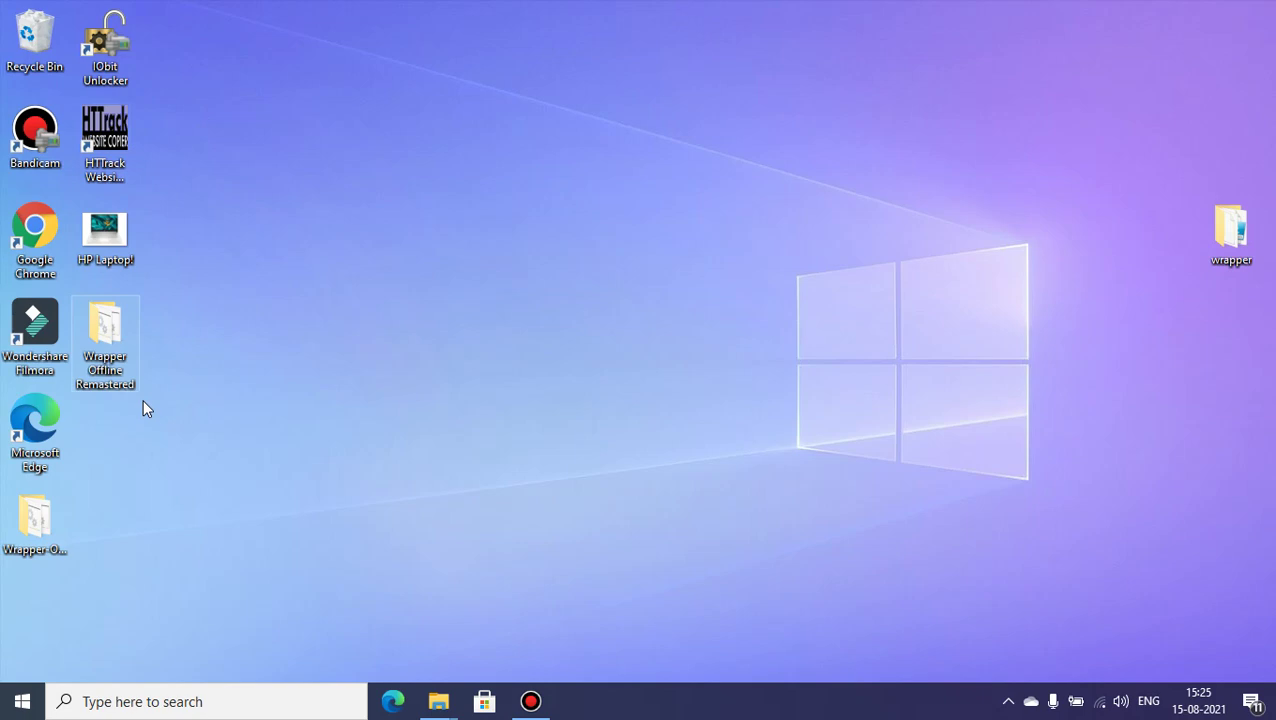
pyautogui.moveTo(565, 6)
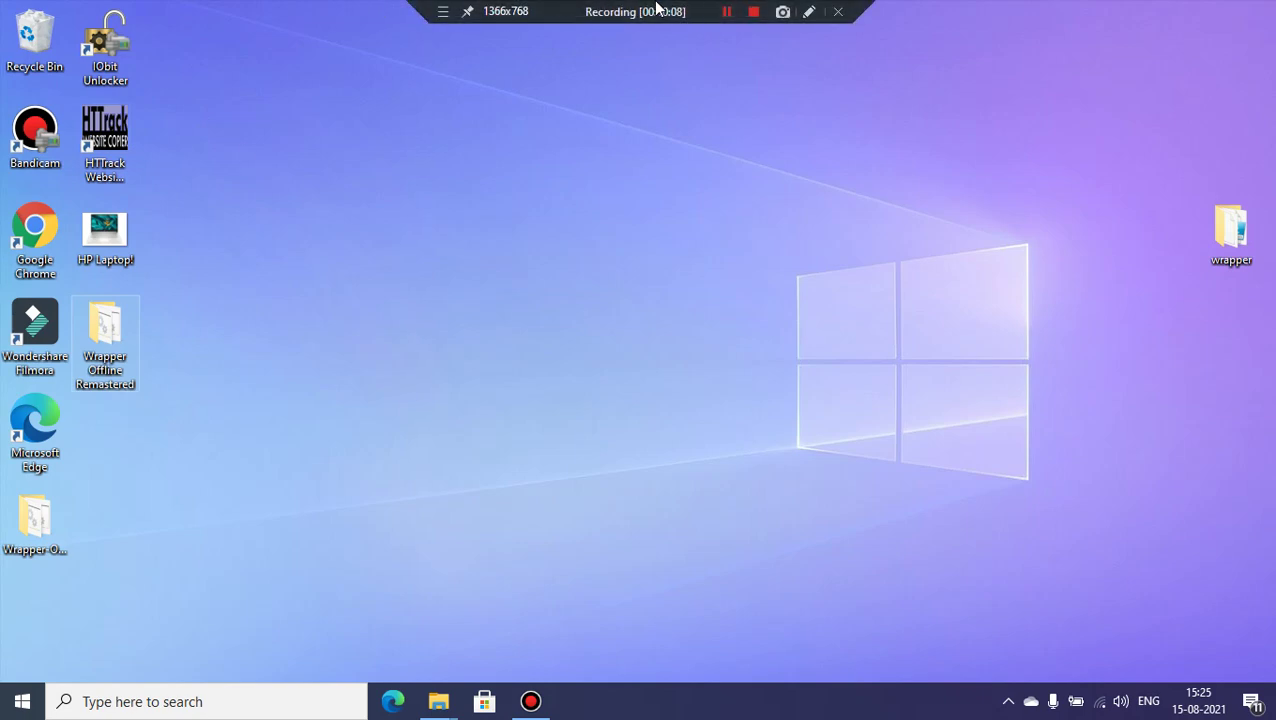